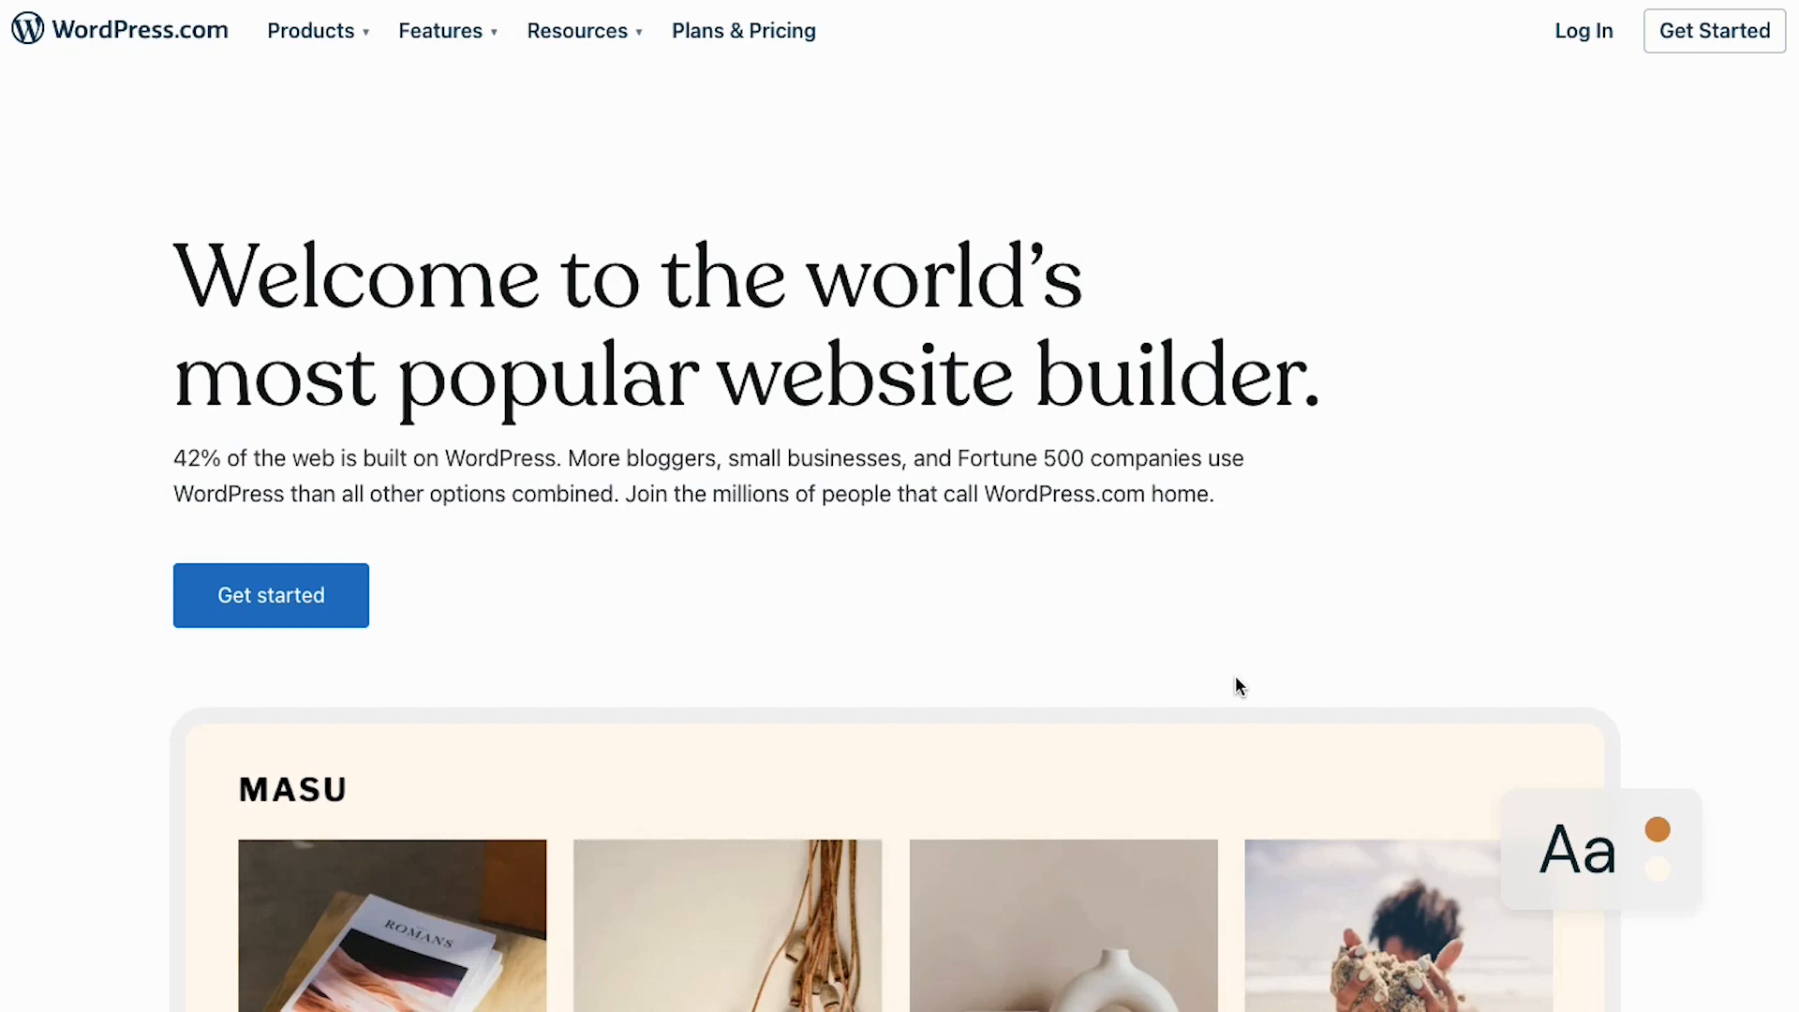
# Scroll down and back up through the WordPress.com homepage
pyautogui.scroll(-10, 1235, 676)
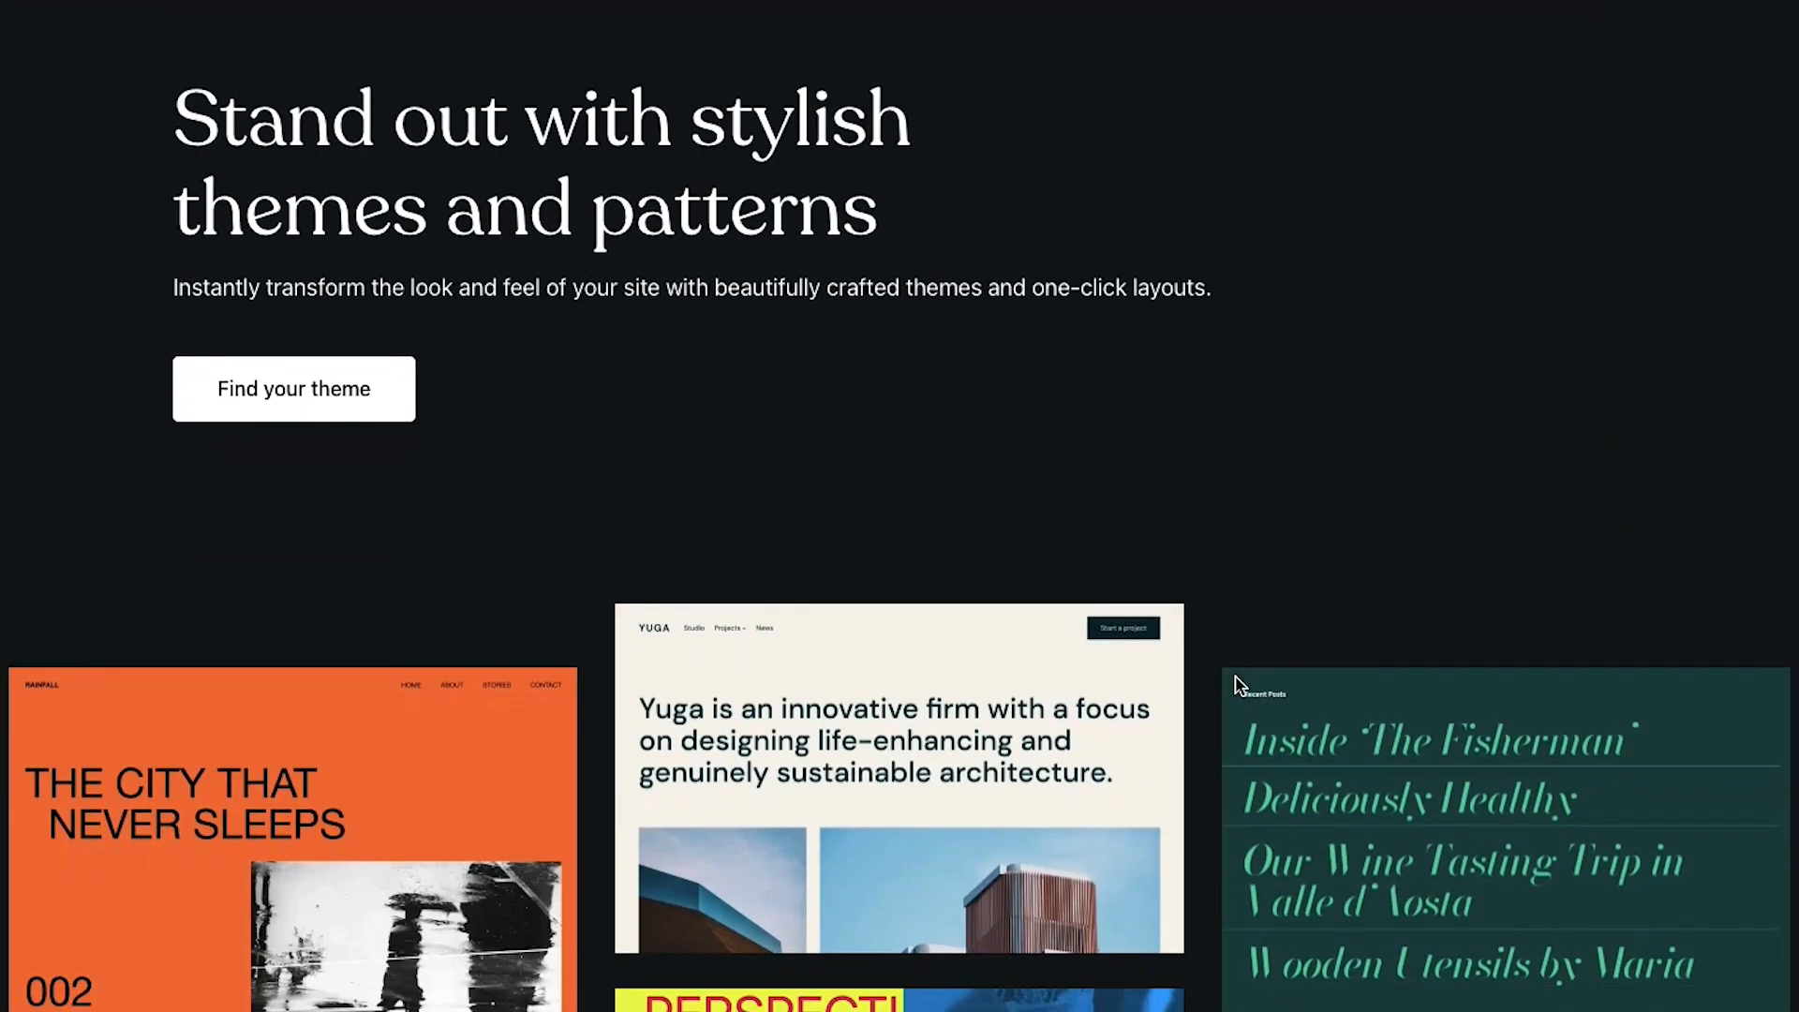
pyautogui.scroll(-5, 1235, 684)
pyautogui.scroll(15, 1235, 684)
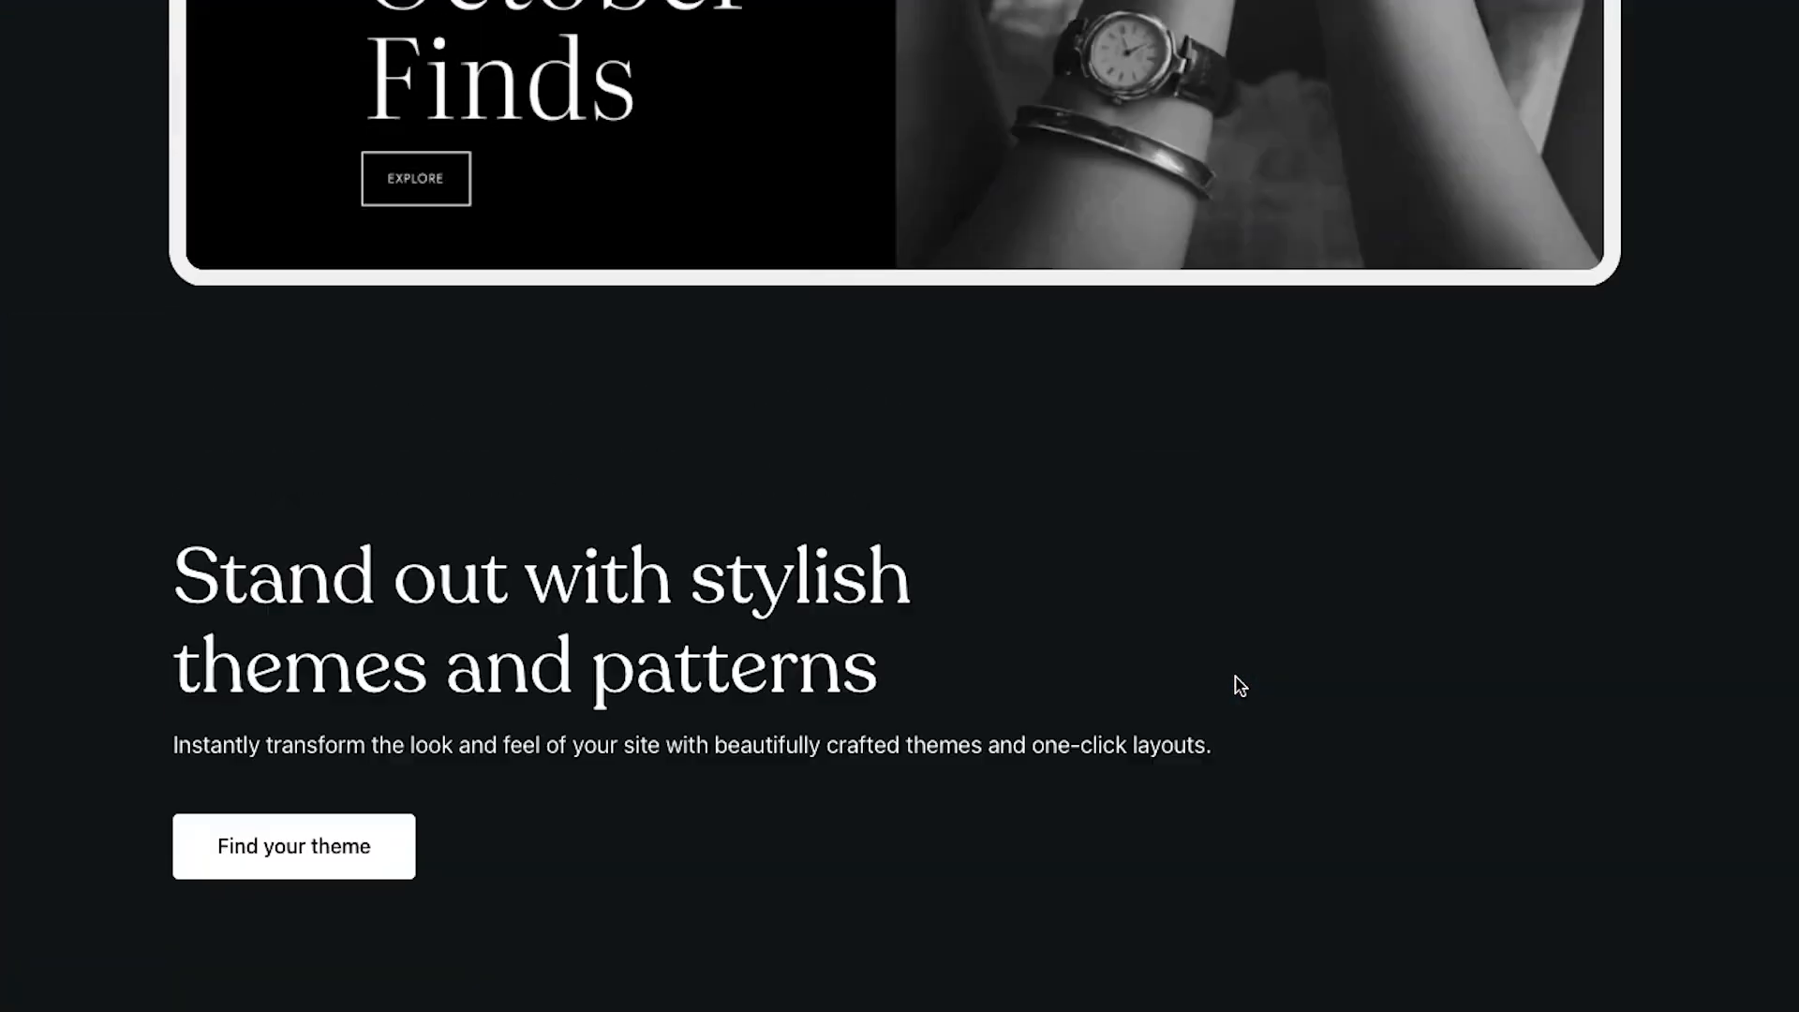
pyautogui.scroll(2, 1235, 684)
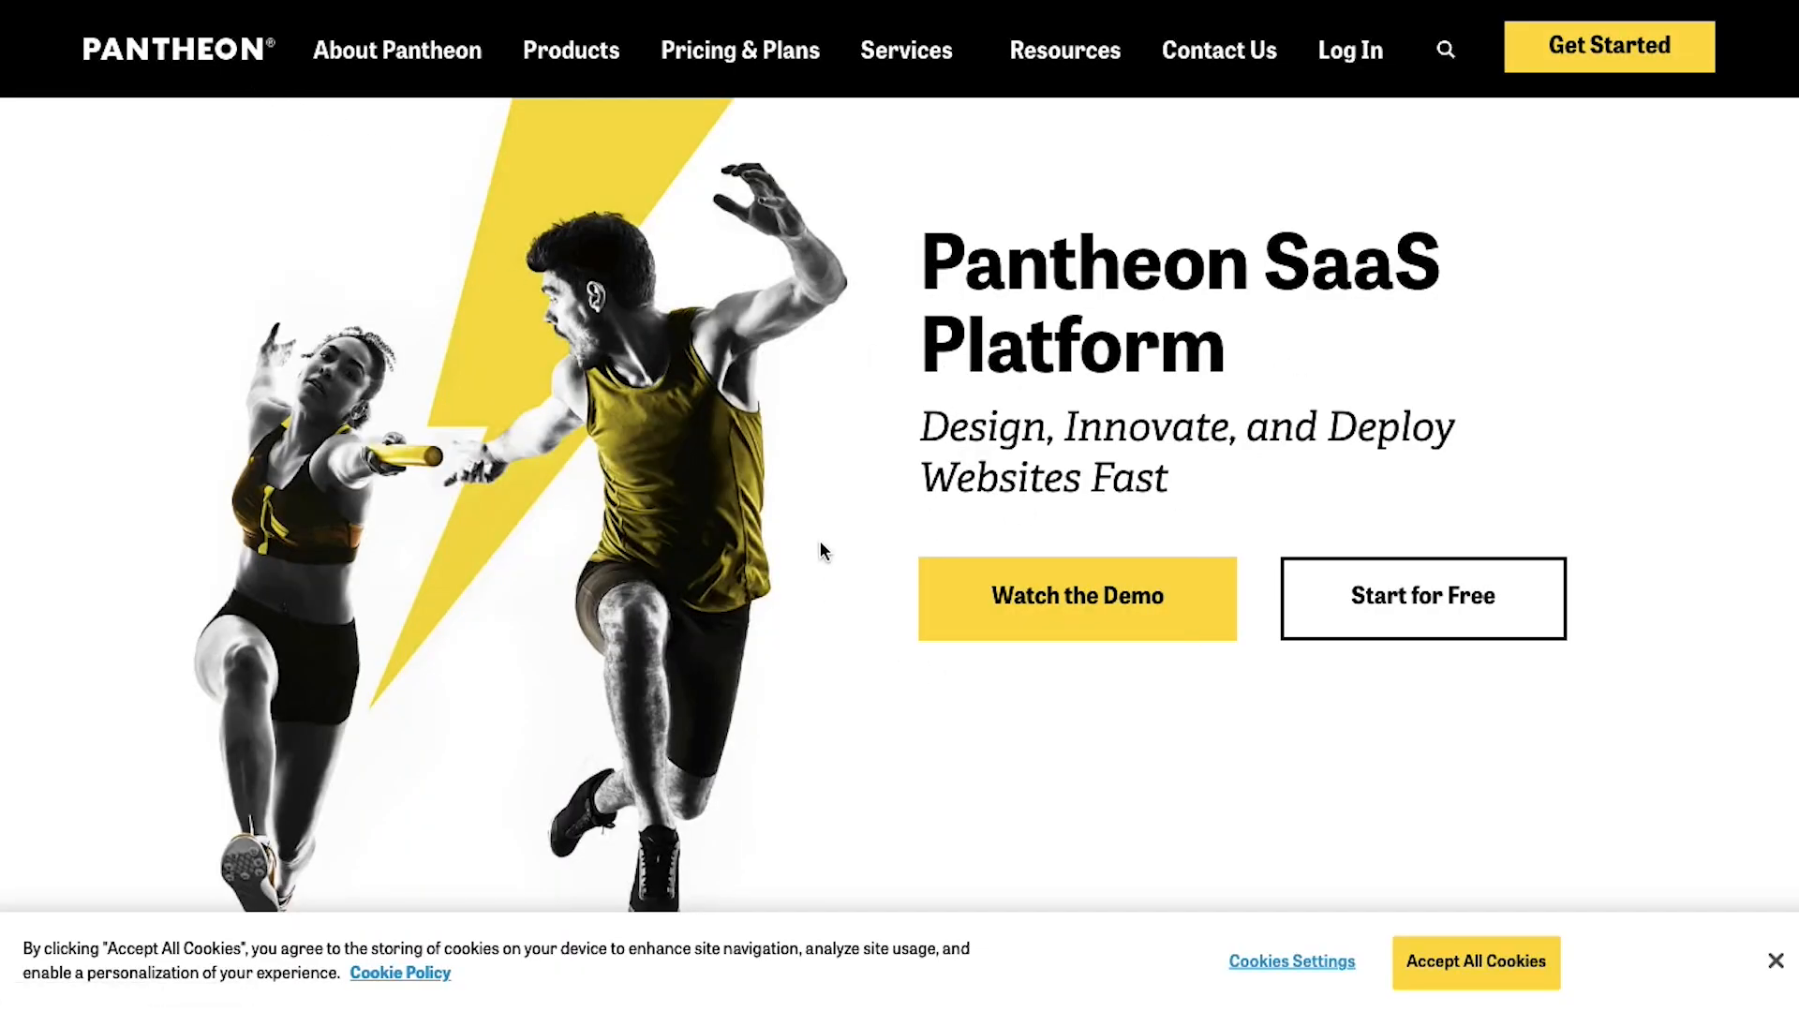
# Look over the Pantheon homepage and go to the free account sign-up form
pyautogui.scroll(-10, 821, 551)
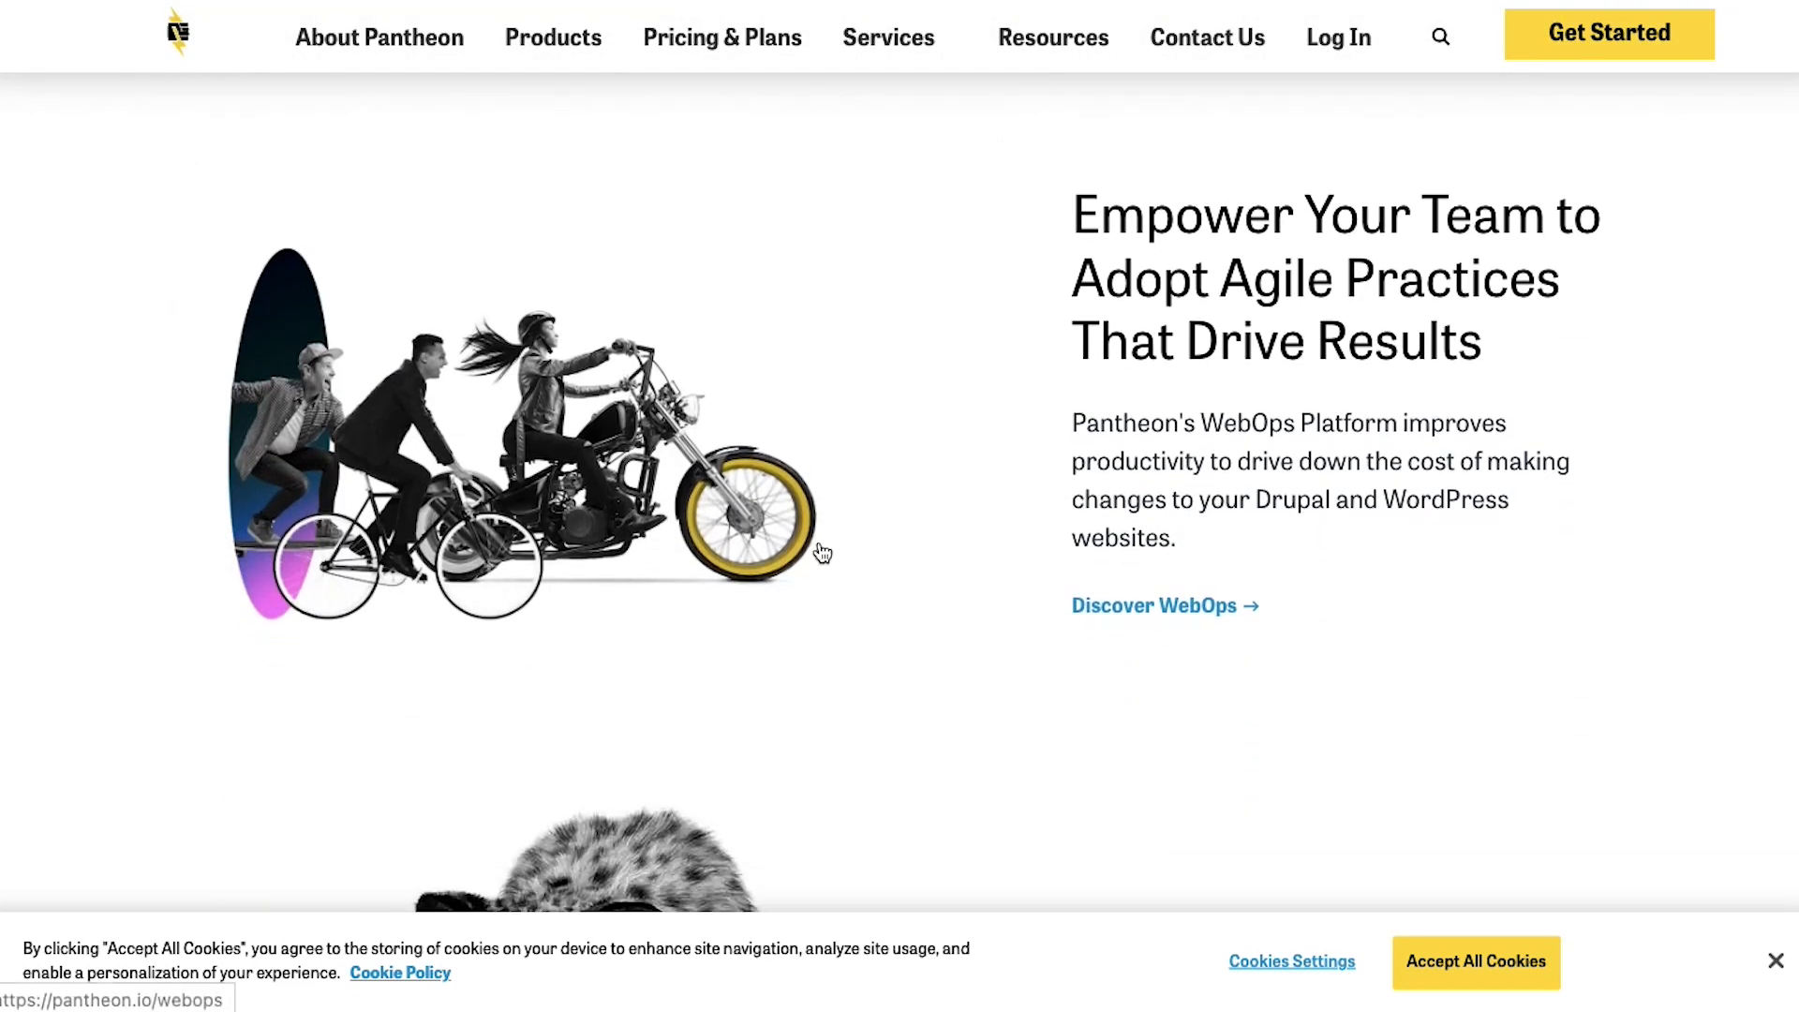
pyautogui.scroll(-8, 822, 553)
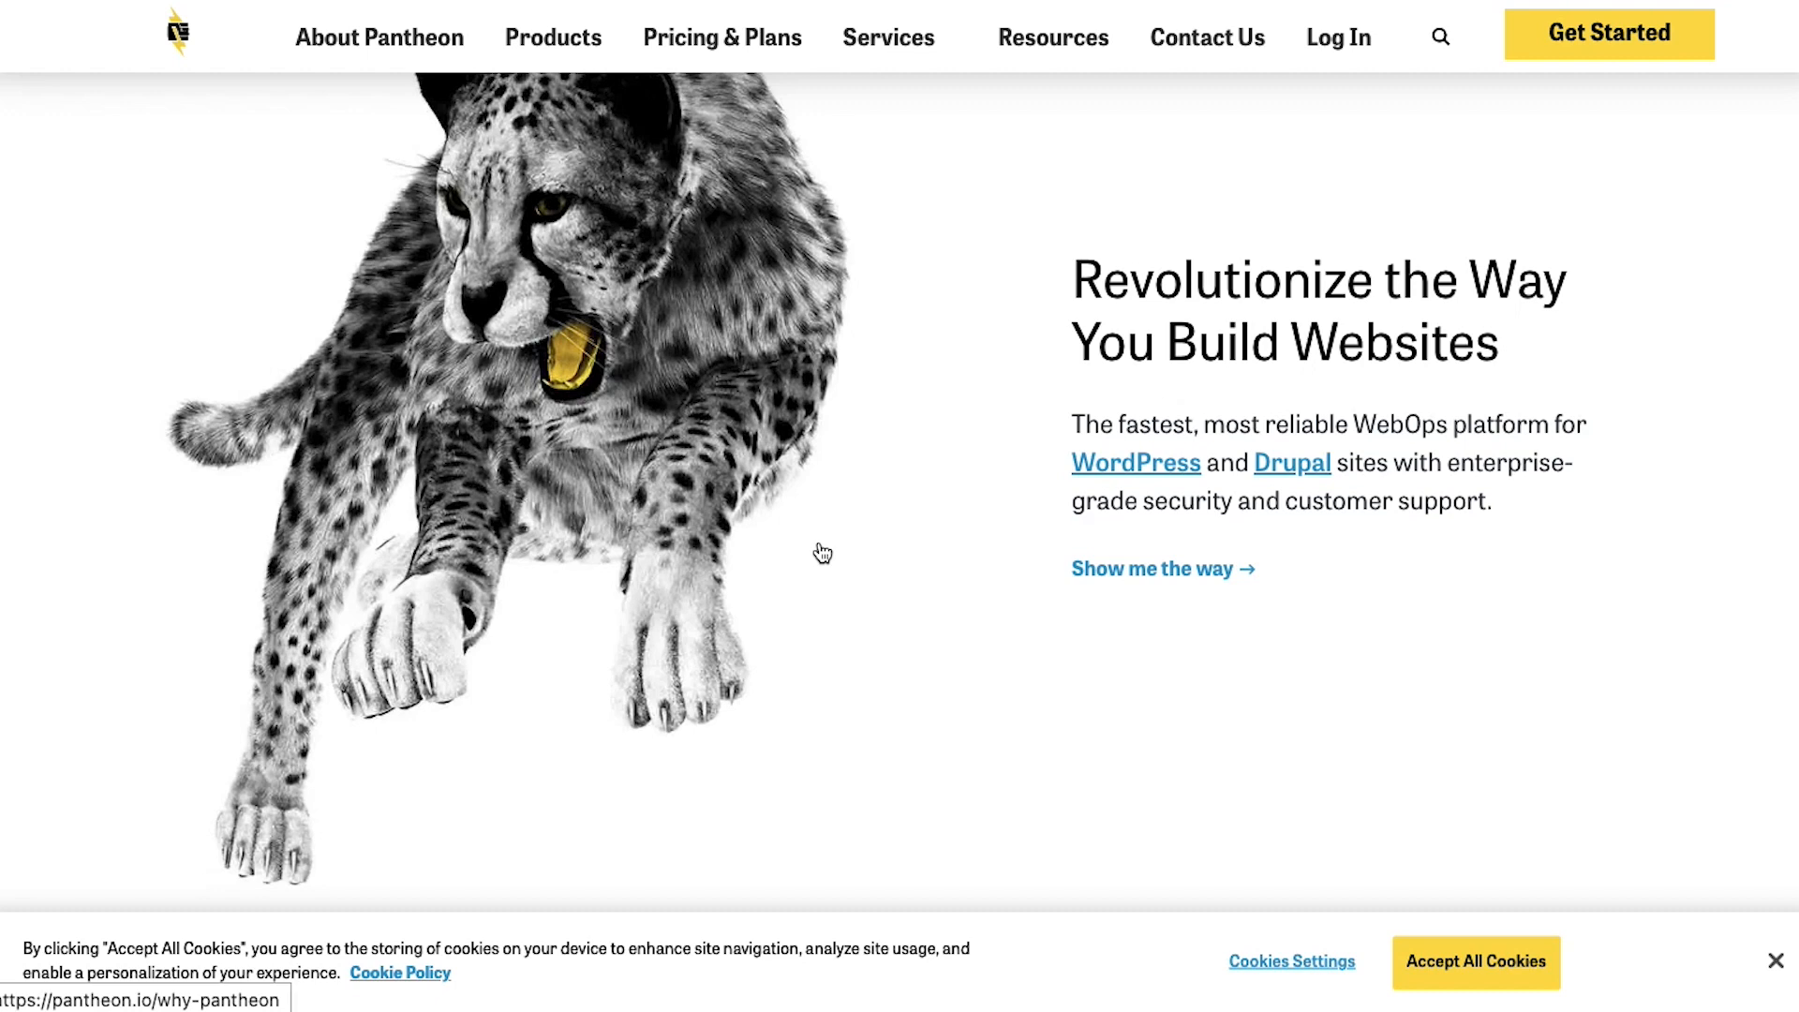
pyautogui.scroll(10, 821, 552)
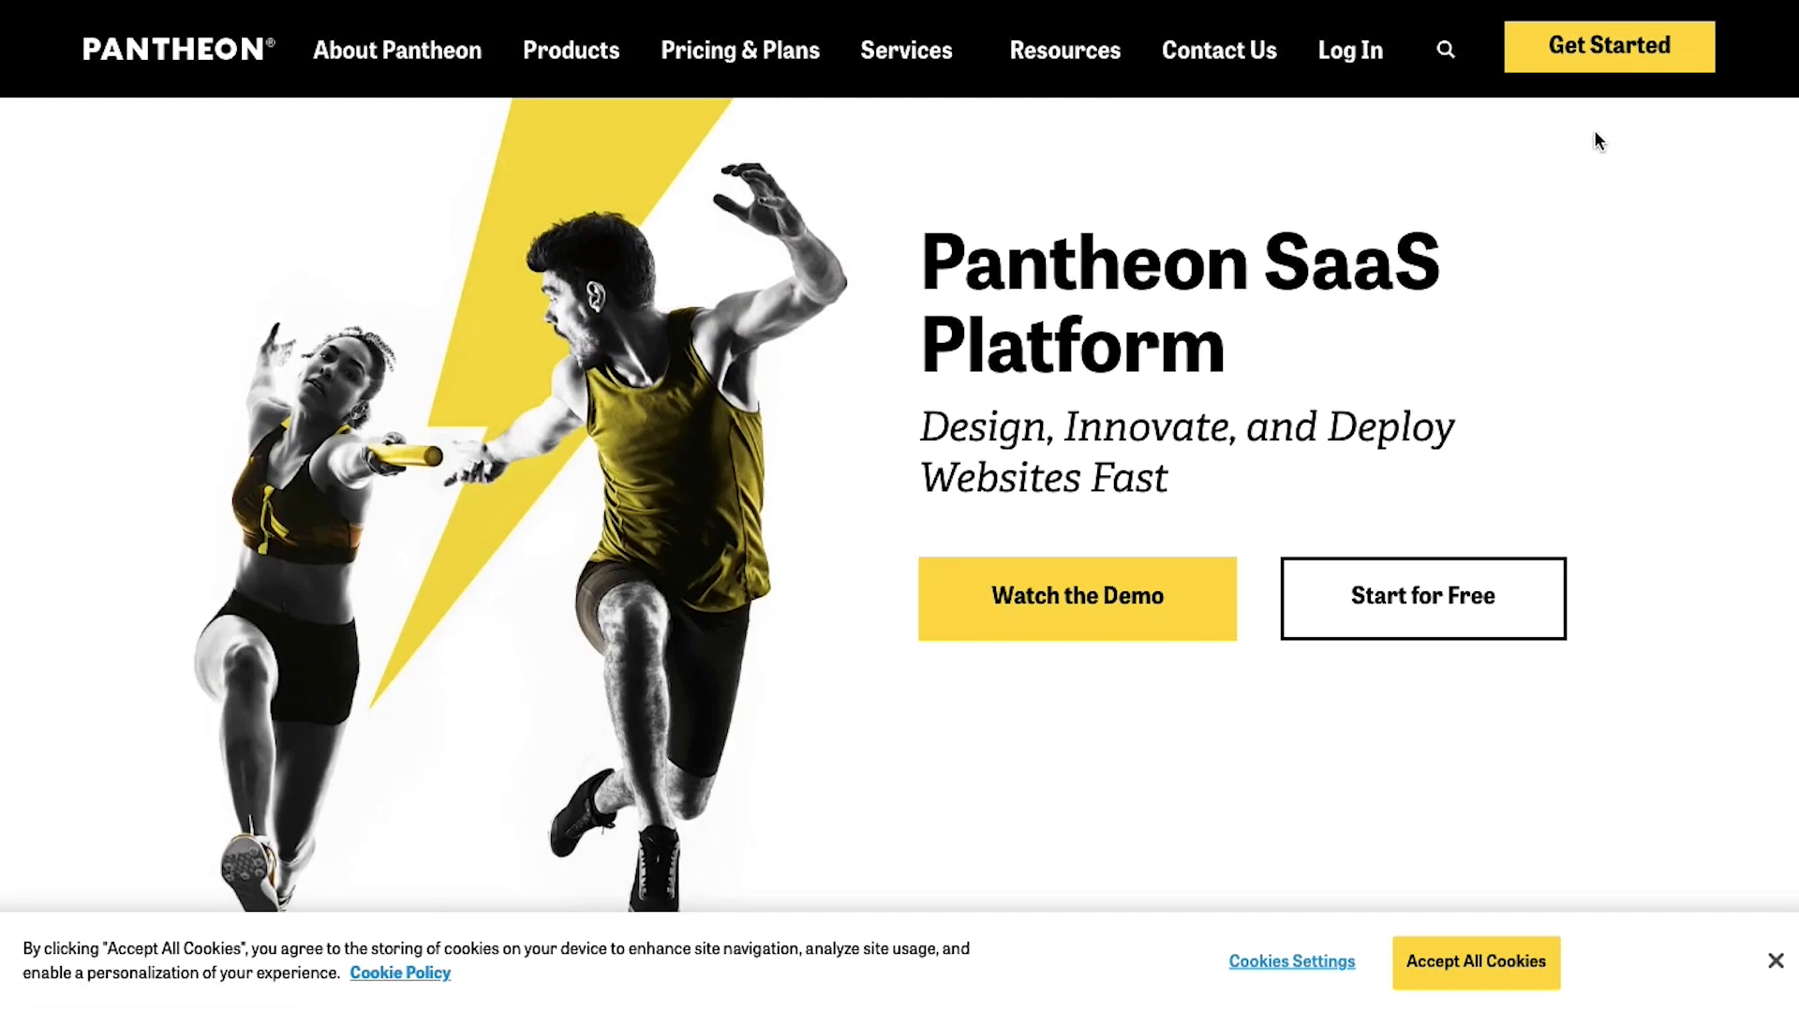
pyautogui.click(1589, 55)
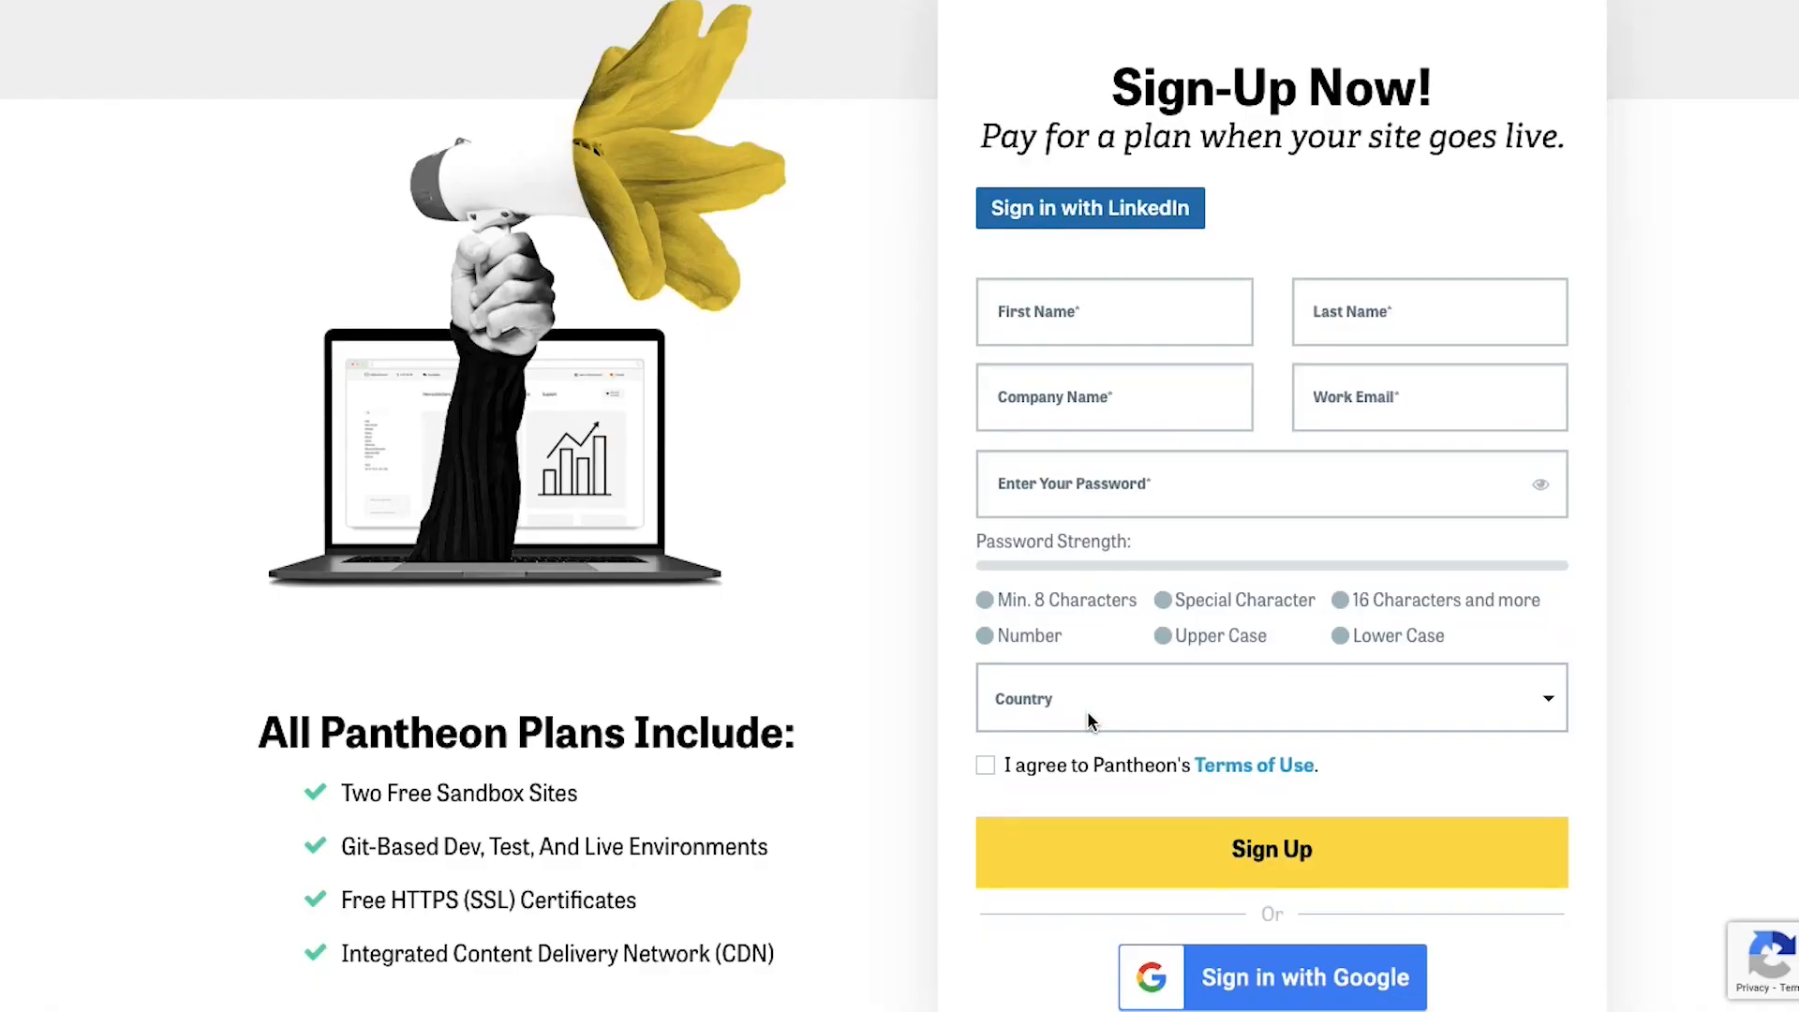
pyautogui.scroll(-1, 1087, 720)
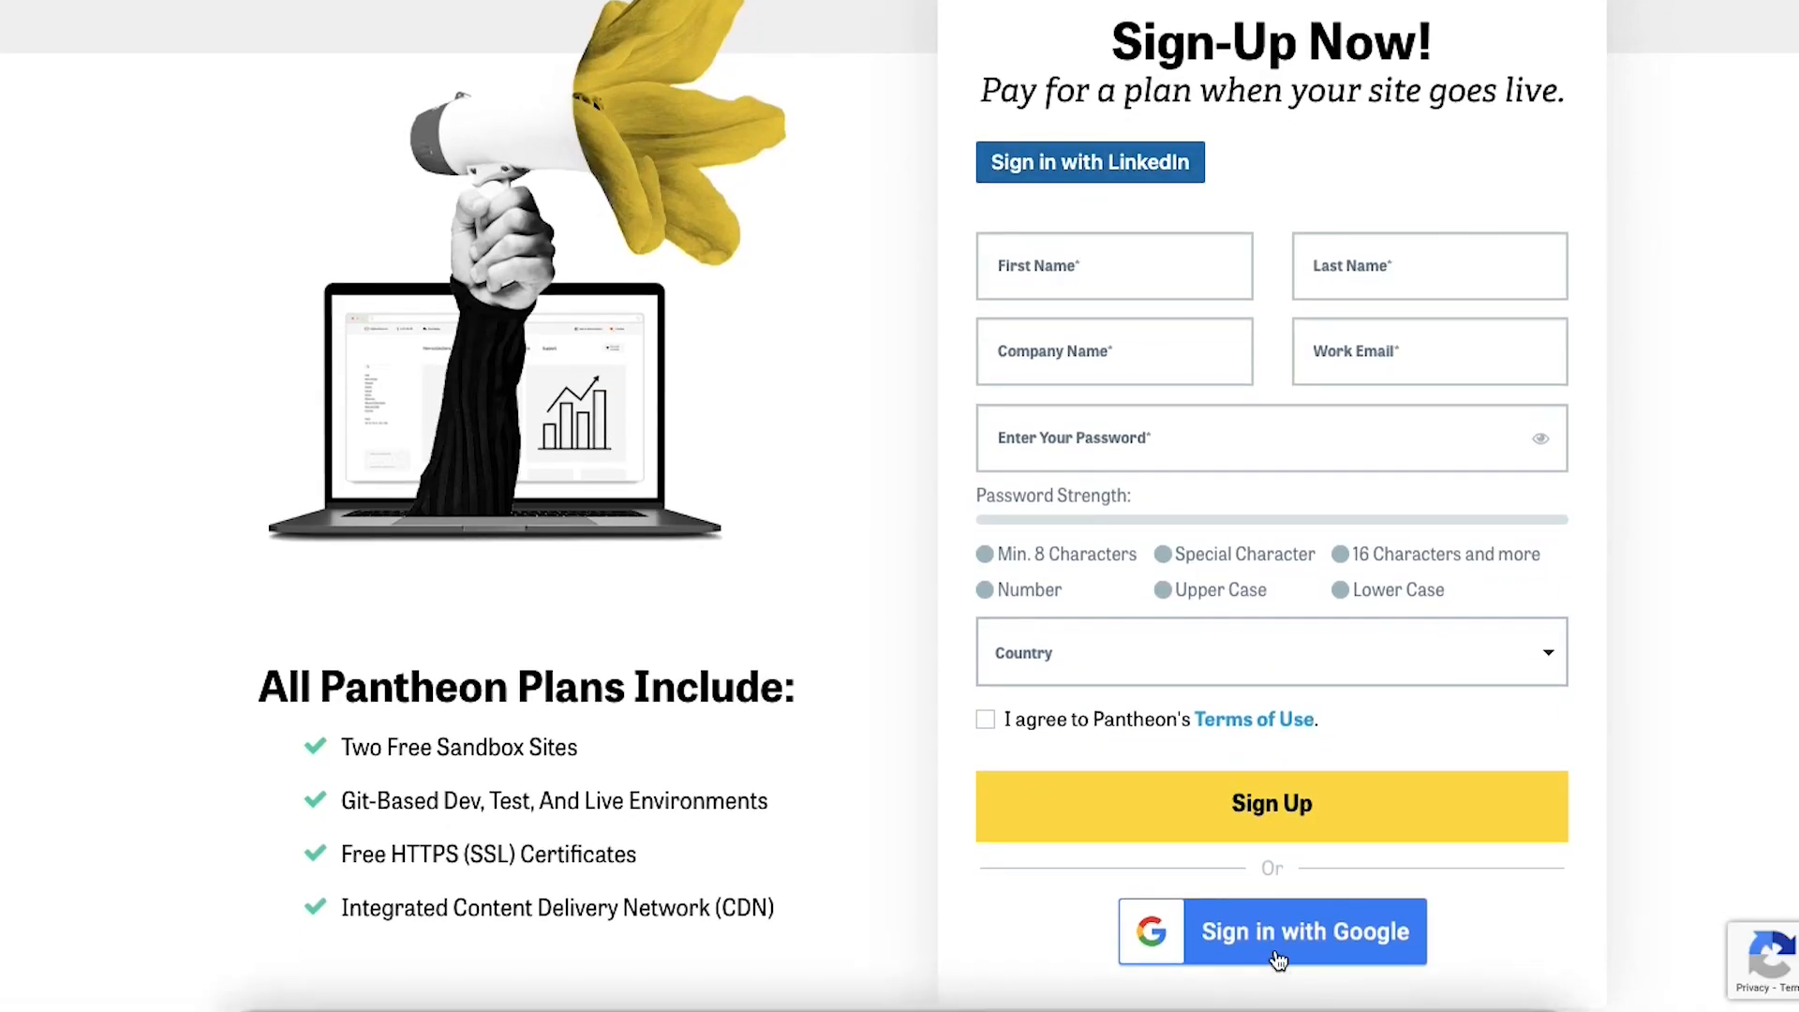
# Fill in first name, last name, company name, work e-mail and account password
pyautogui.click(1055, 268)
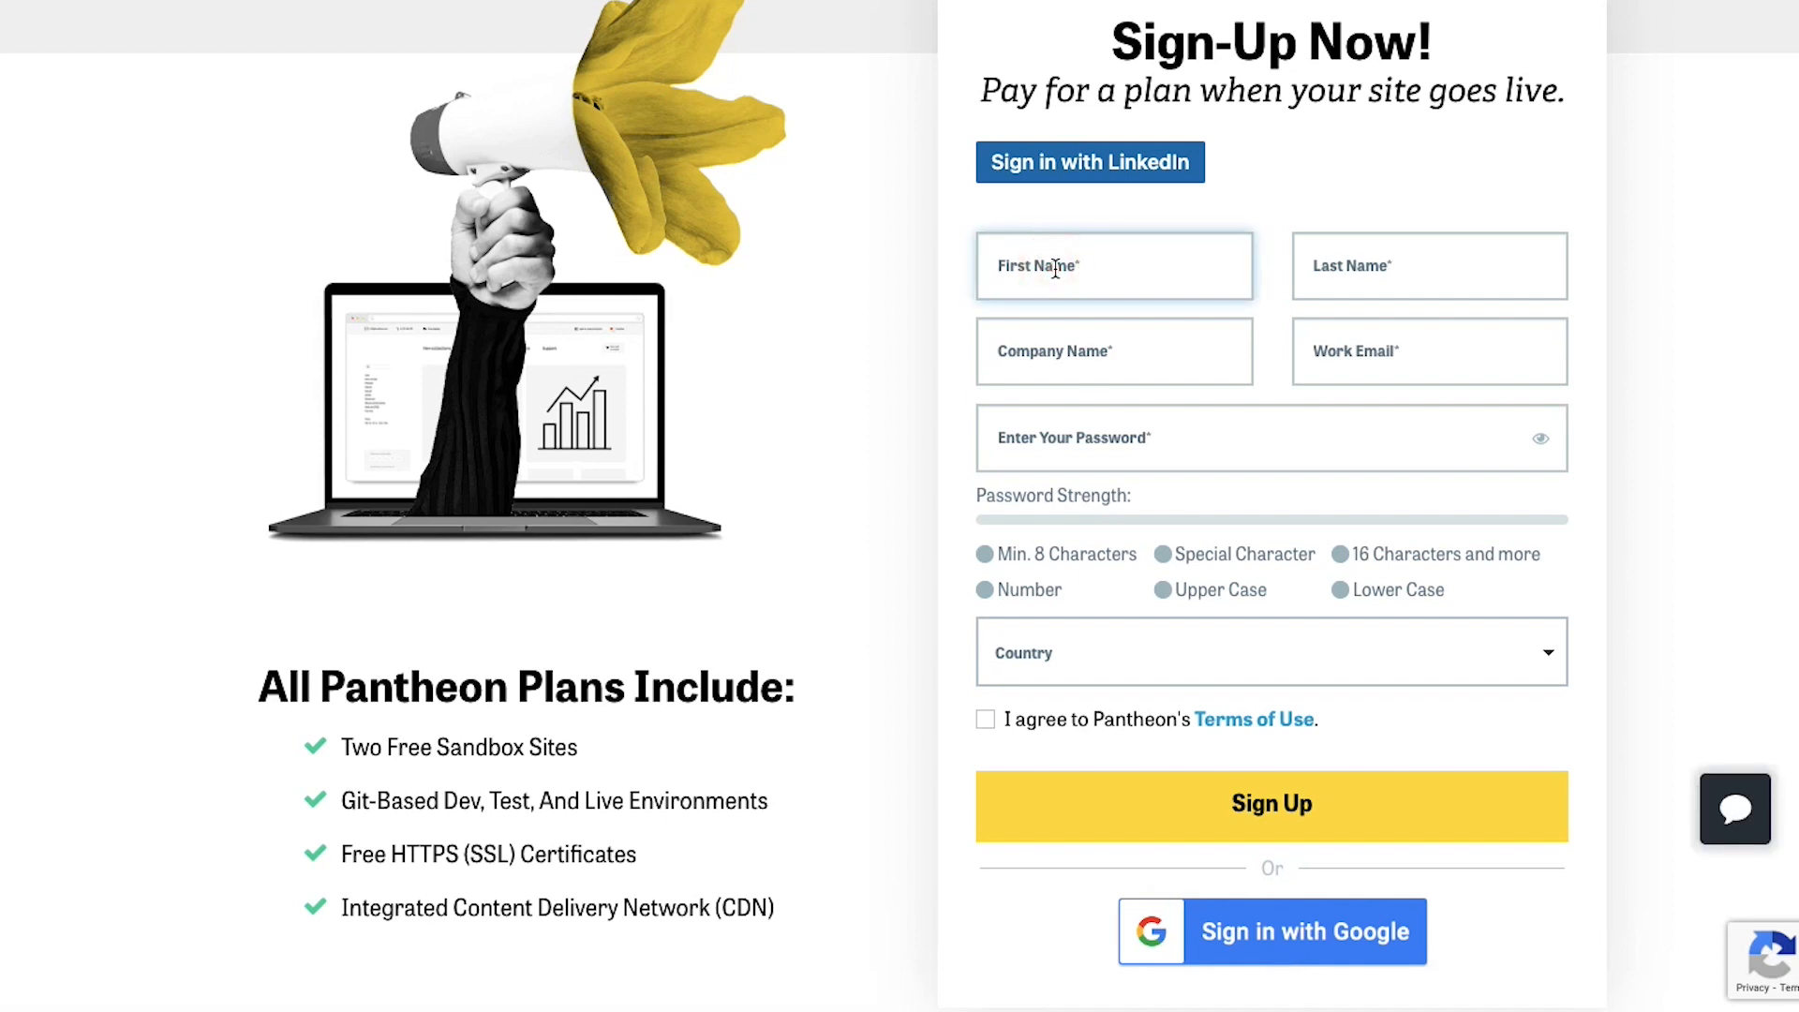
pyautogui.press('Tab')
pyautogui.press('Tab')
pyautogui.write('ZoHa')
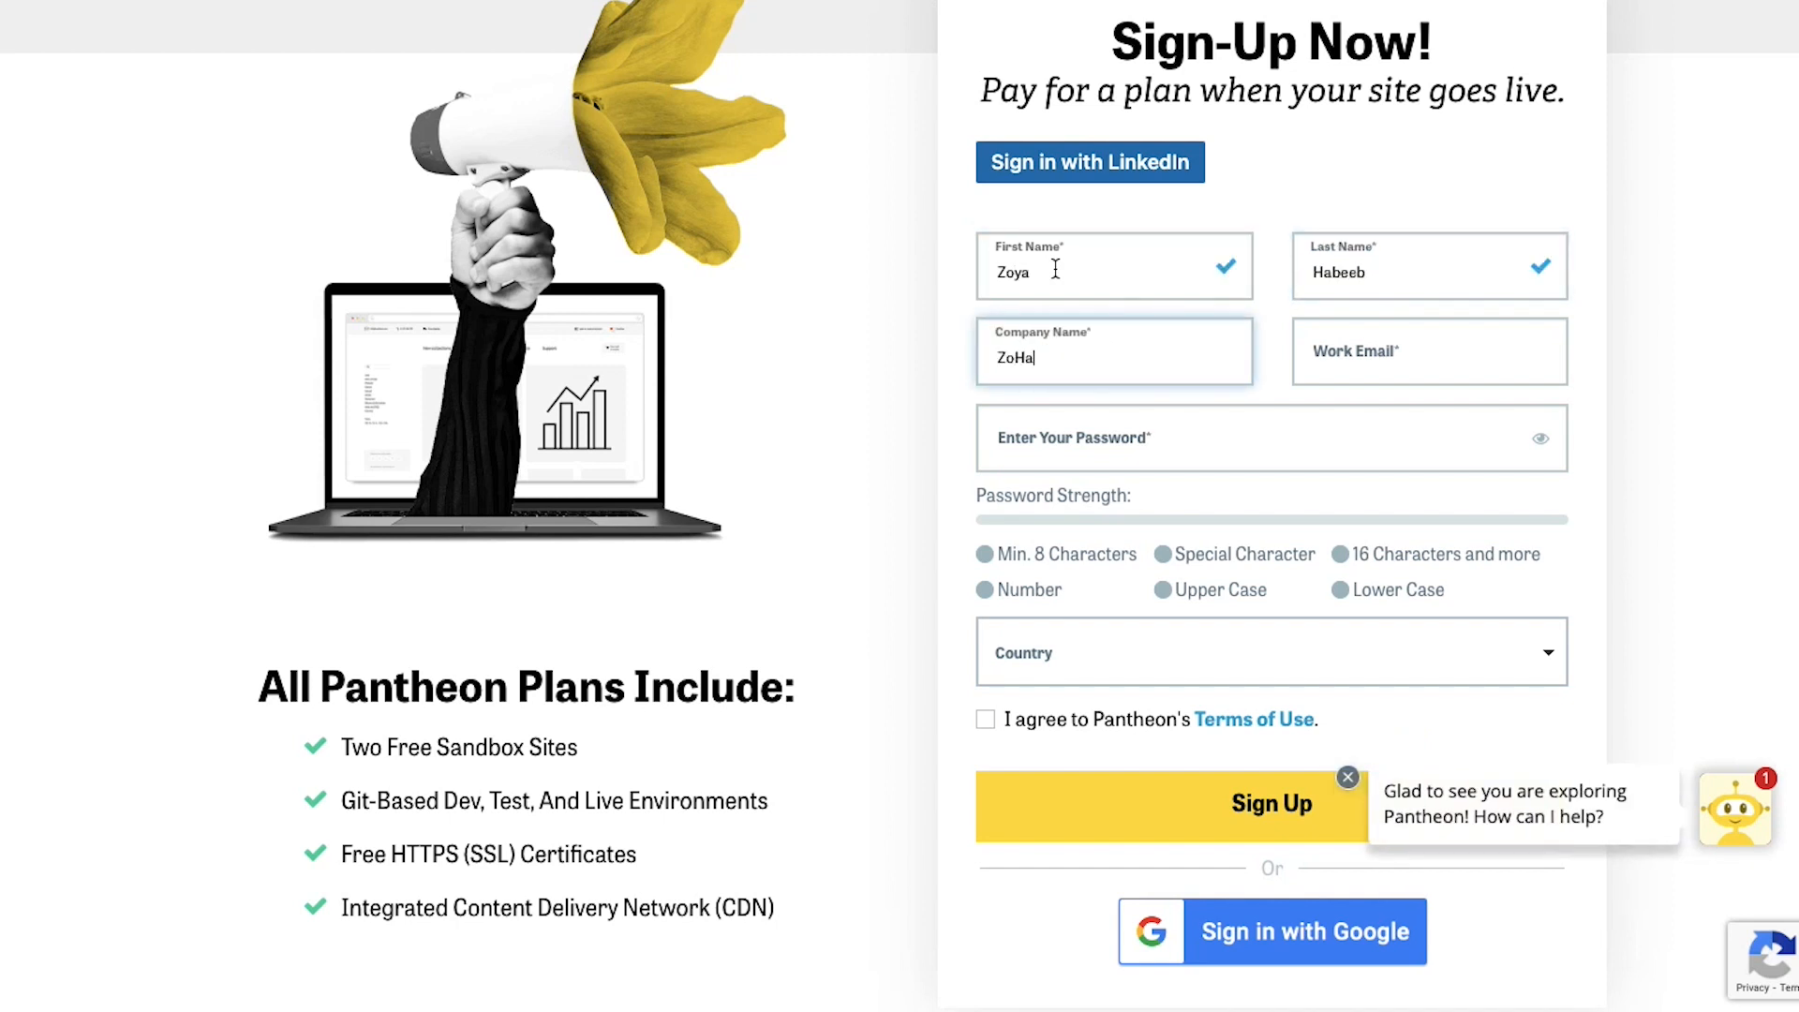
pyautogui.click(1346, 356)
pyautogui.hotkey('ctrl', 'v')
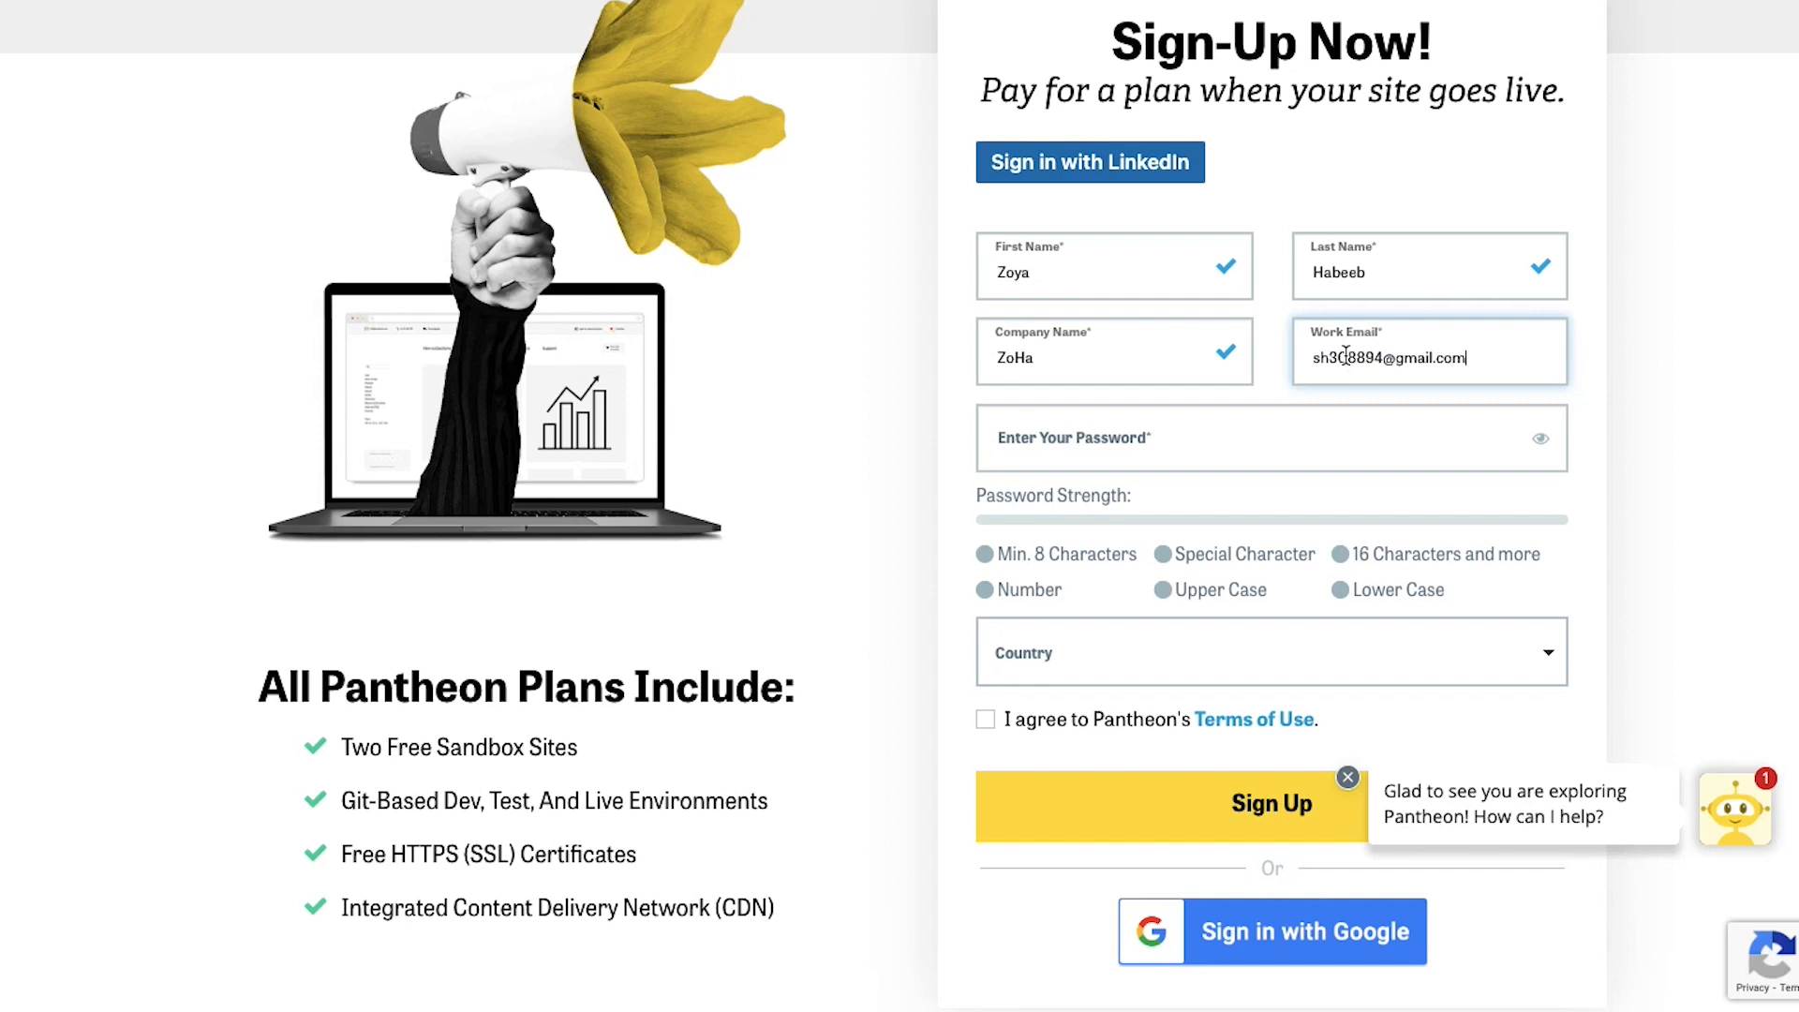
pyautogui.scroll(-1, 1346, 356)
pyautogui.click(1346, 357)
pyautogui.write('•••••')
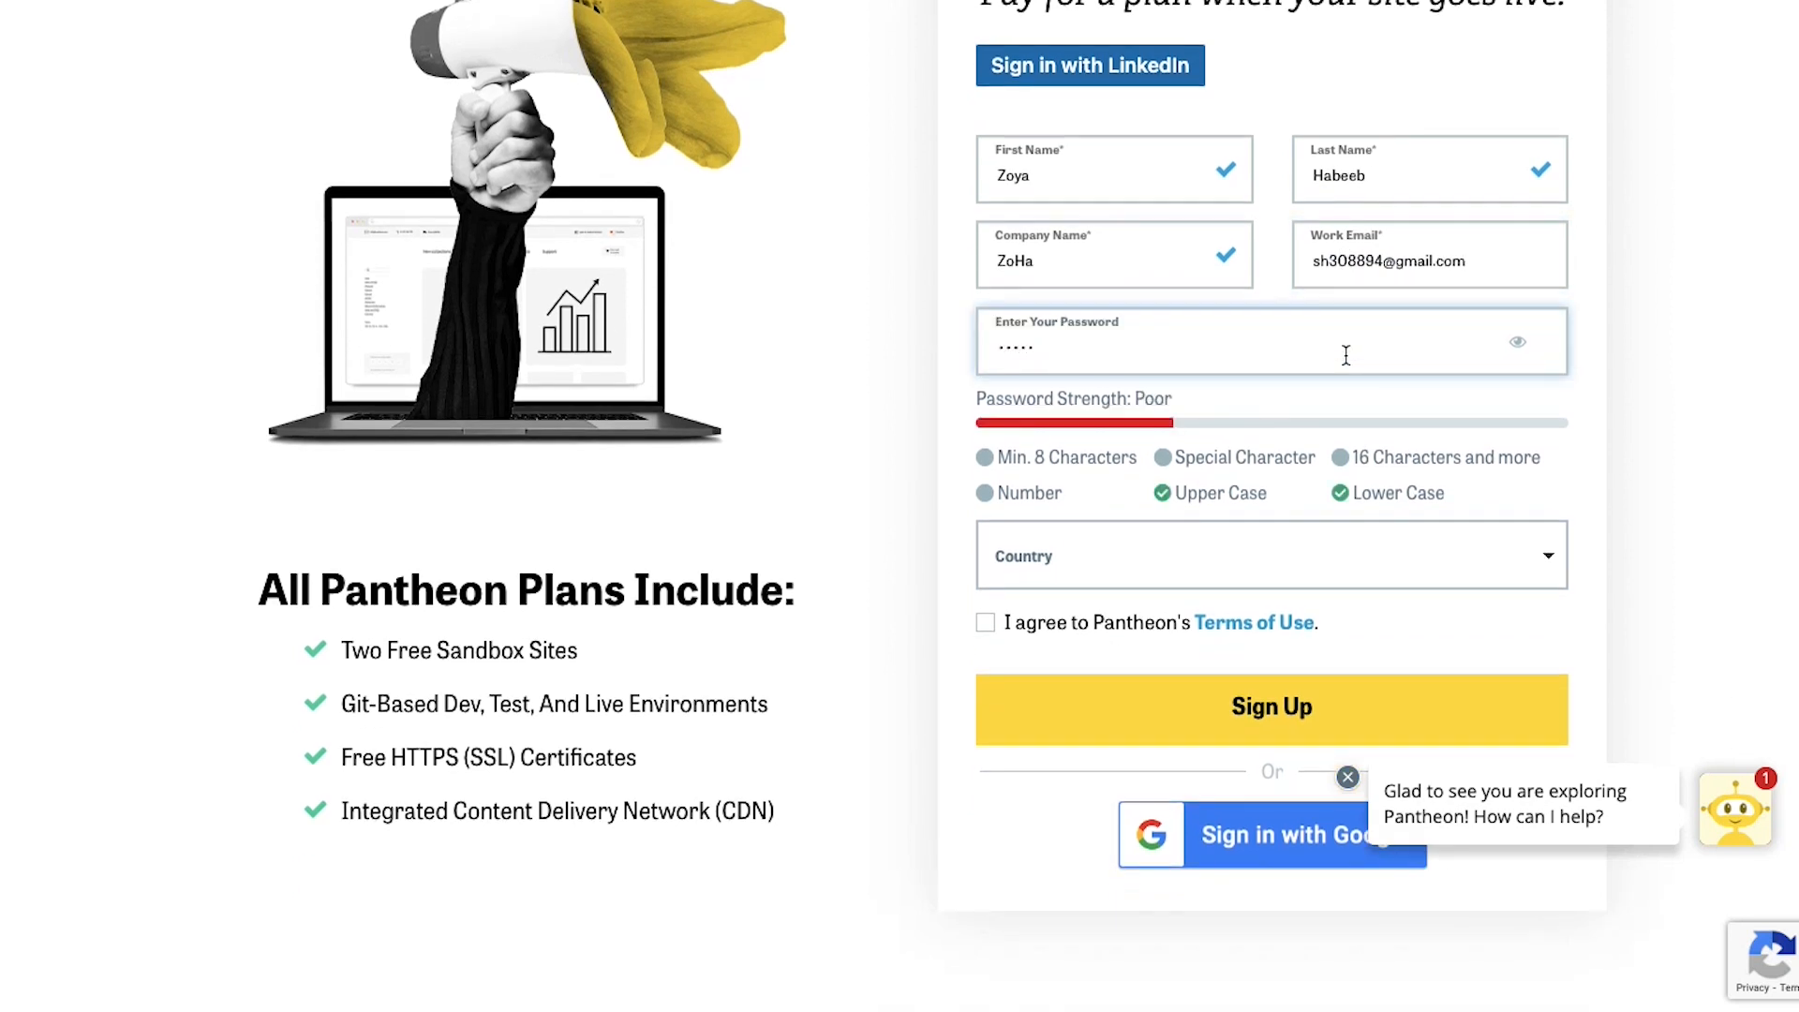
pyautogui.write('•••••')
# Choose India as the country, accept the Terms of Use and submit the registration
pyautogui.click(1370, 551)
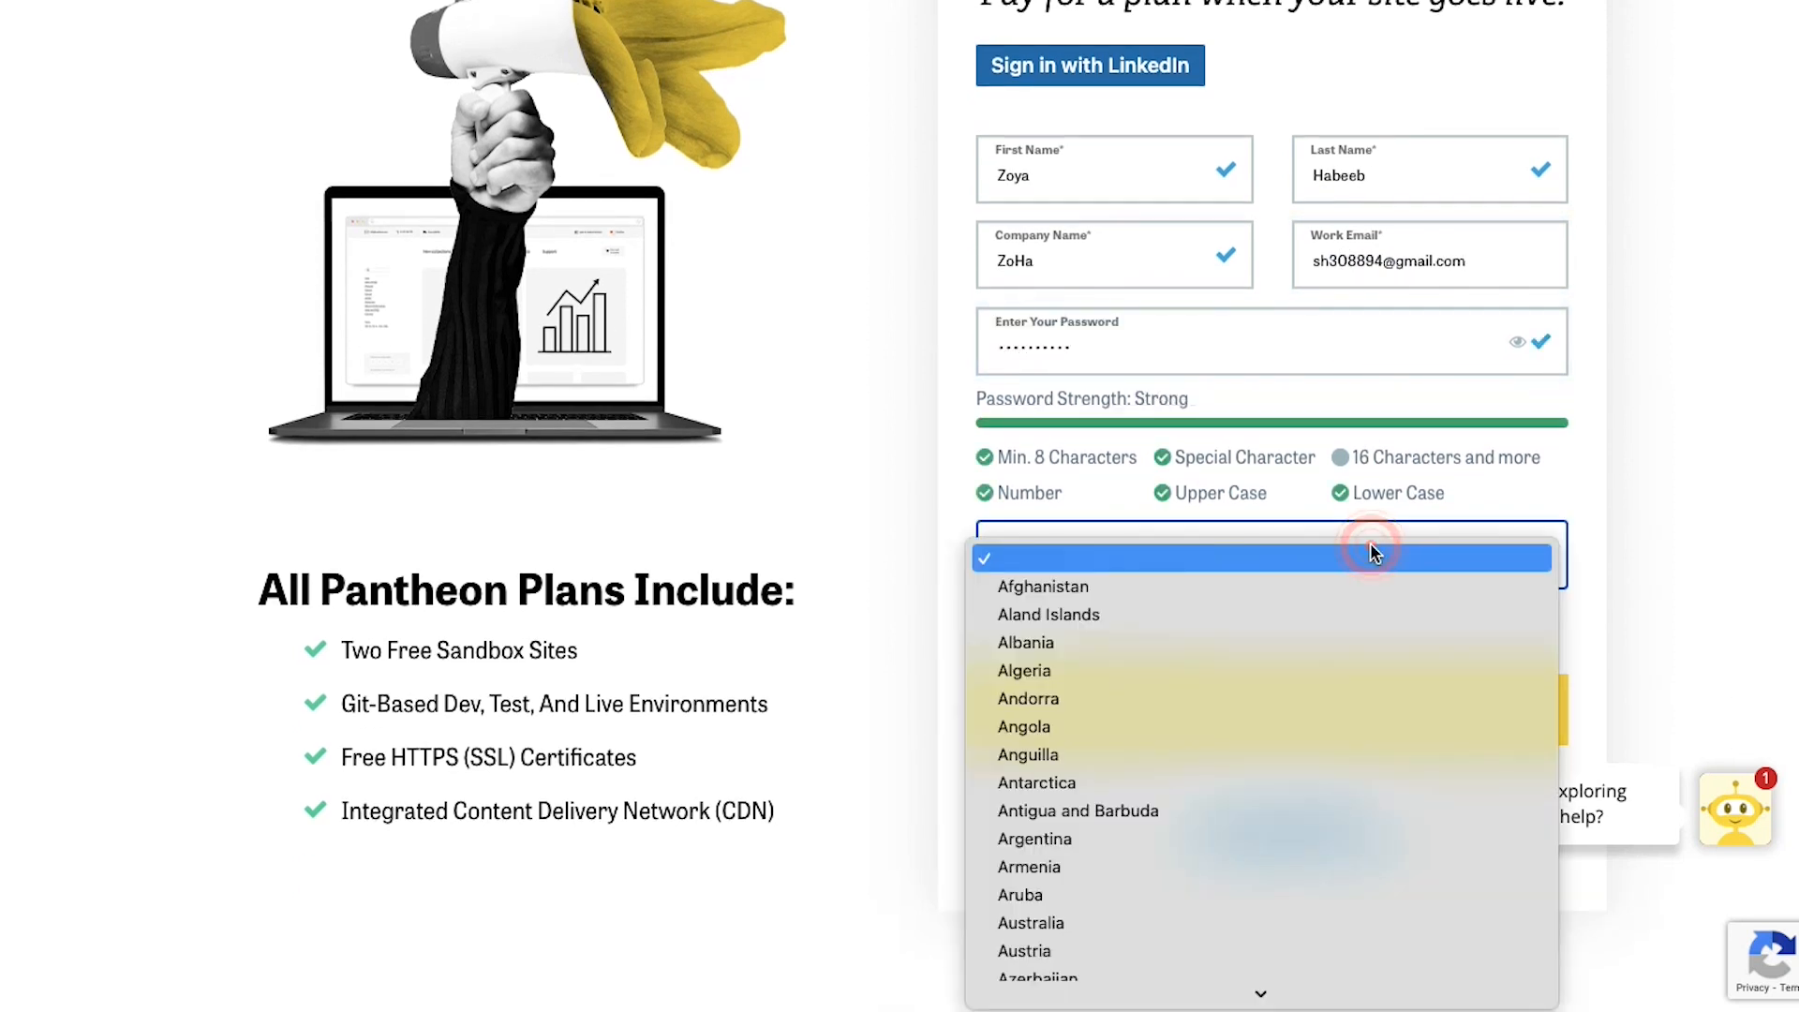
pyautogui.scroll(-20, 1268, 784)
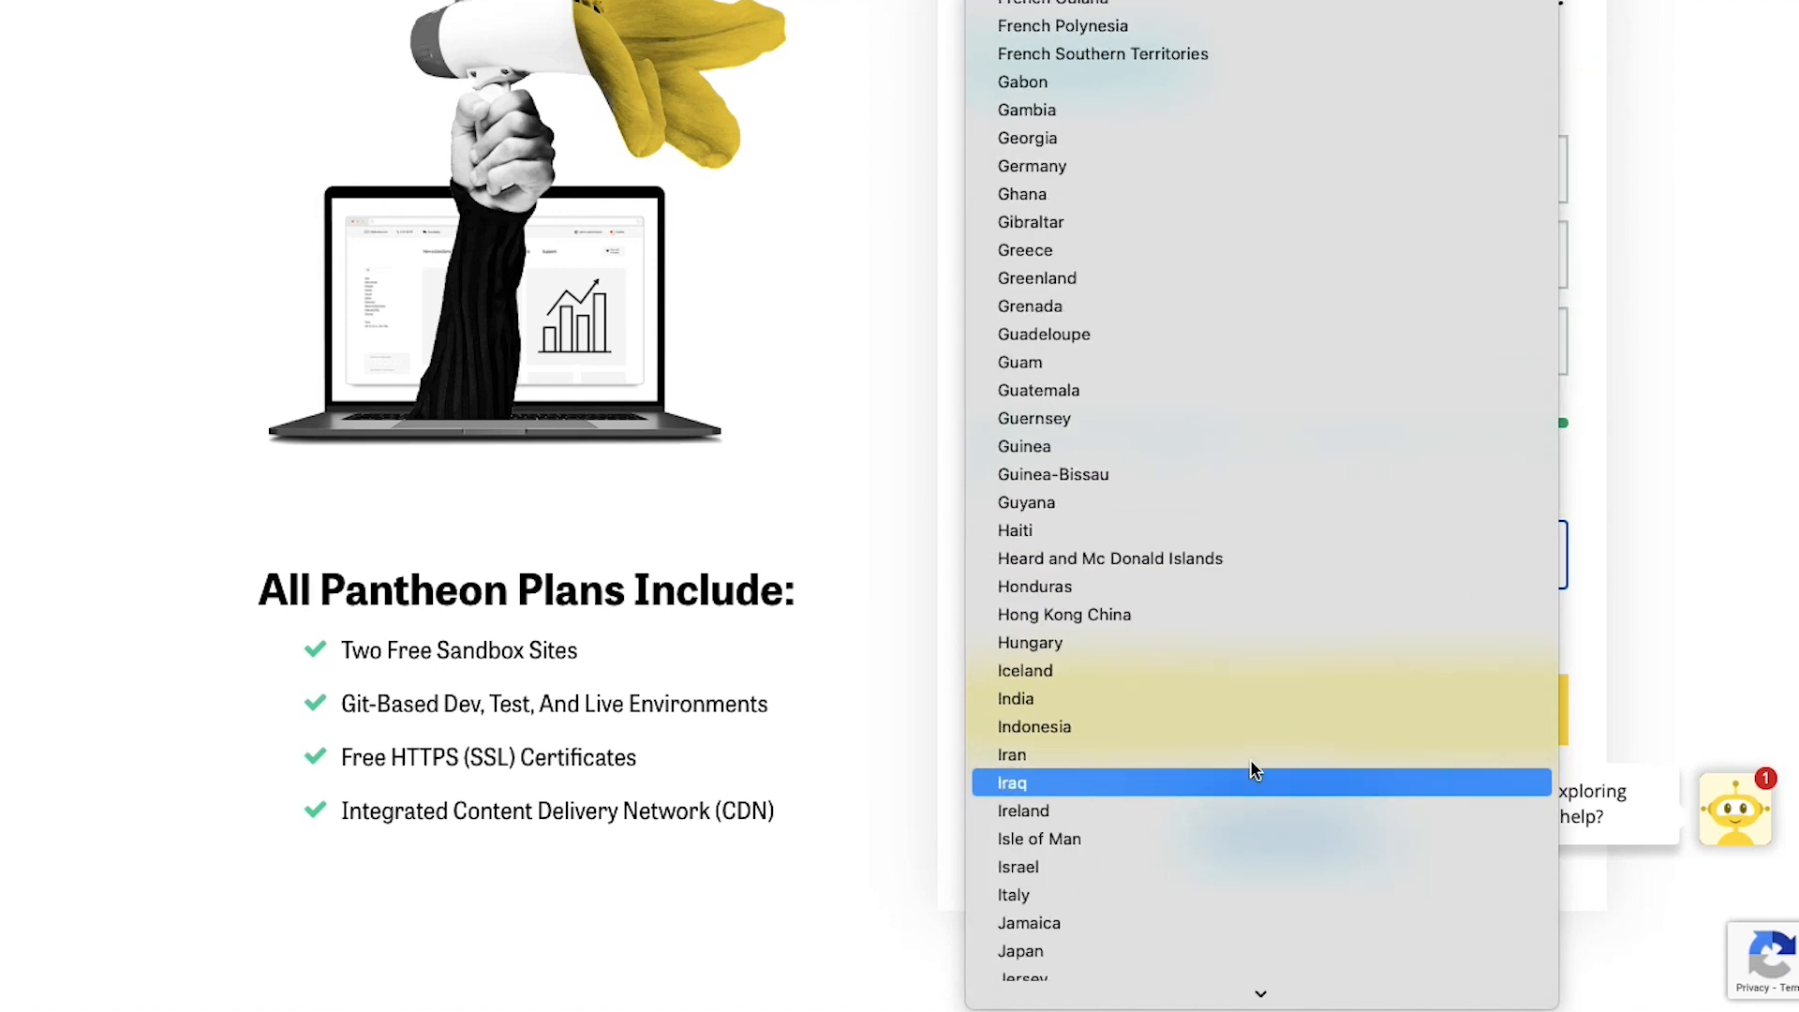
pyautogui.click(1246, 699)
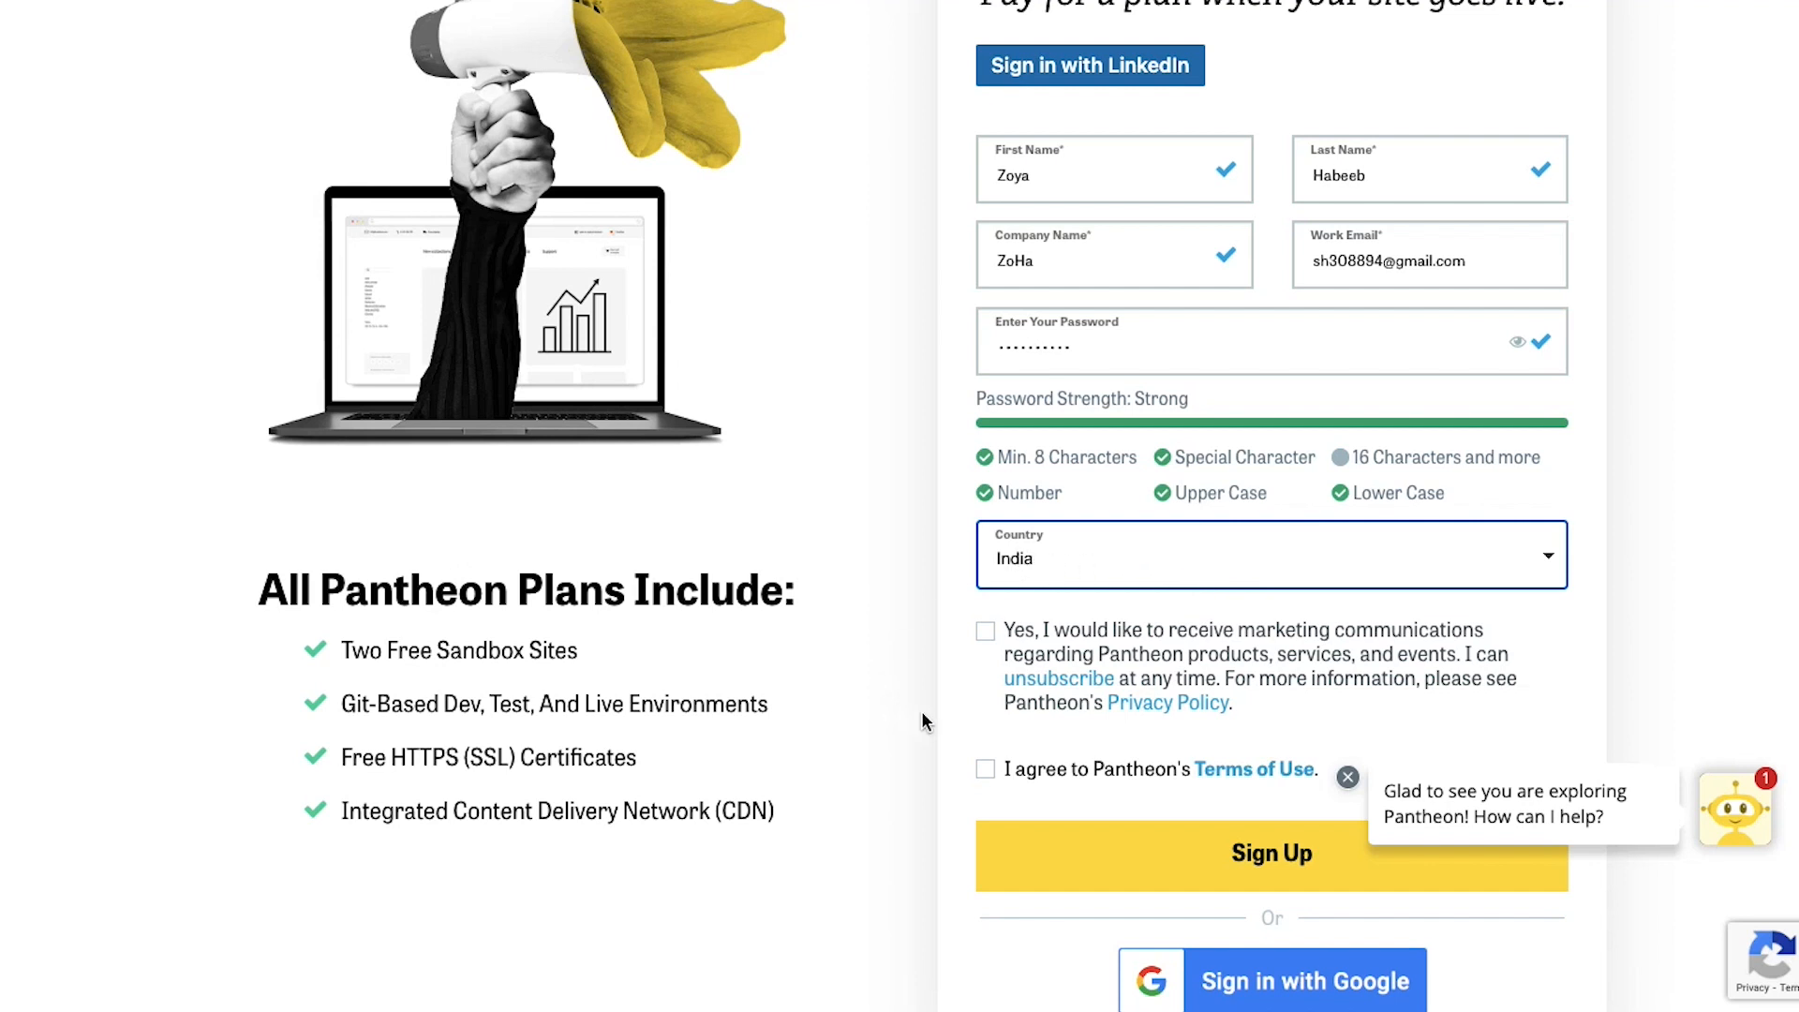
pyautogui.click(985, 772)
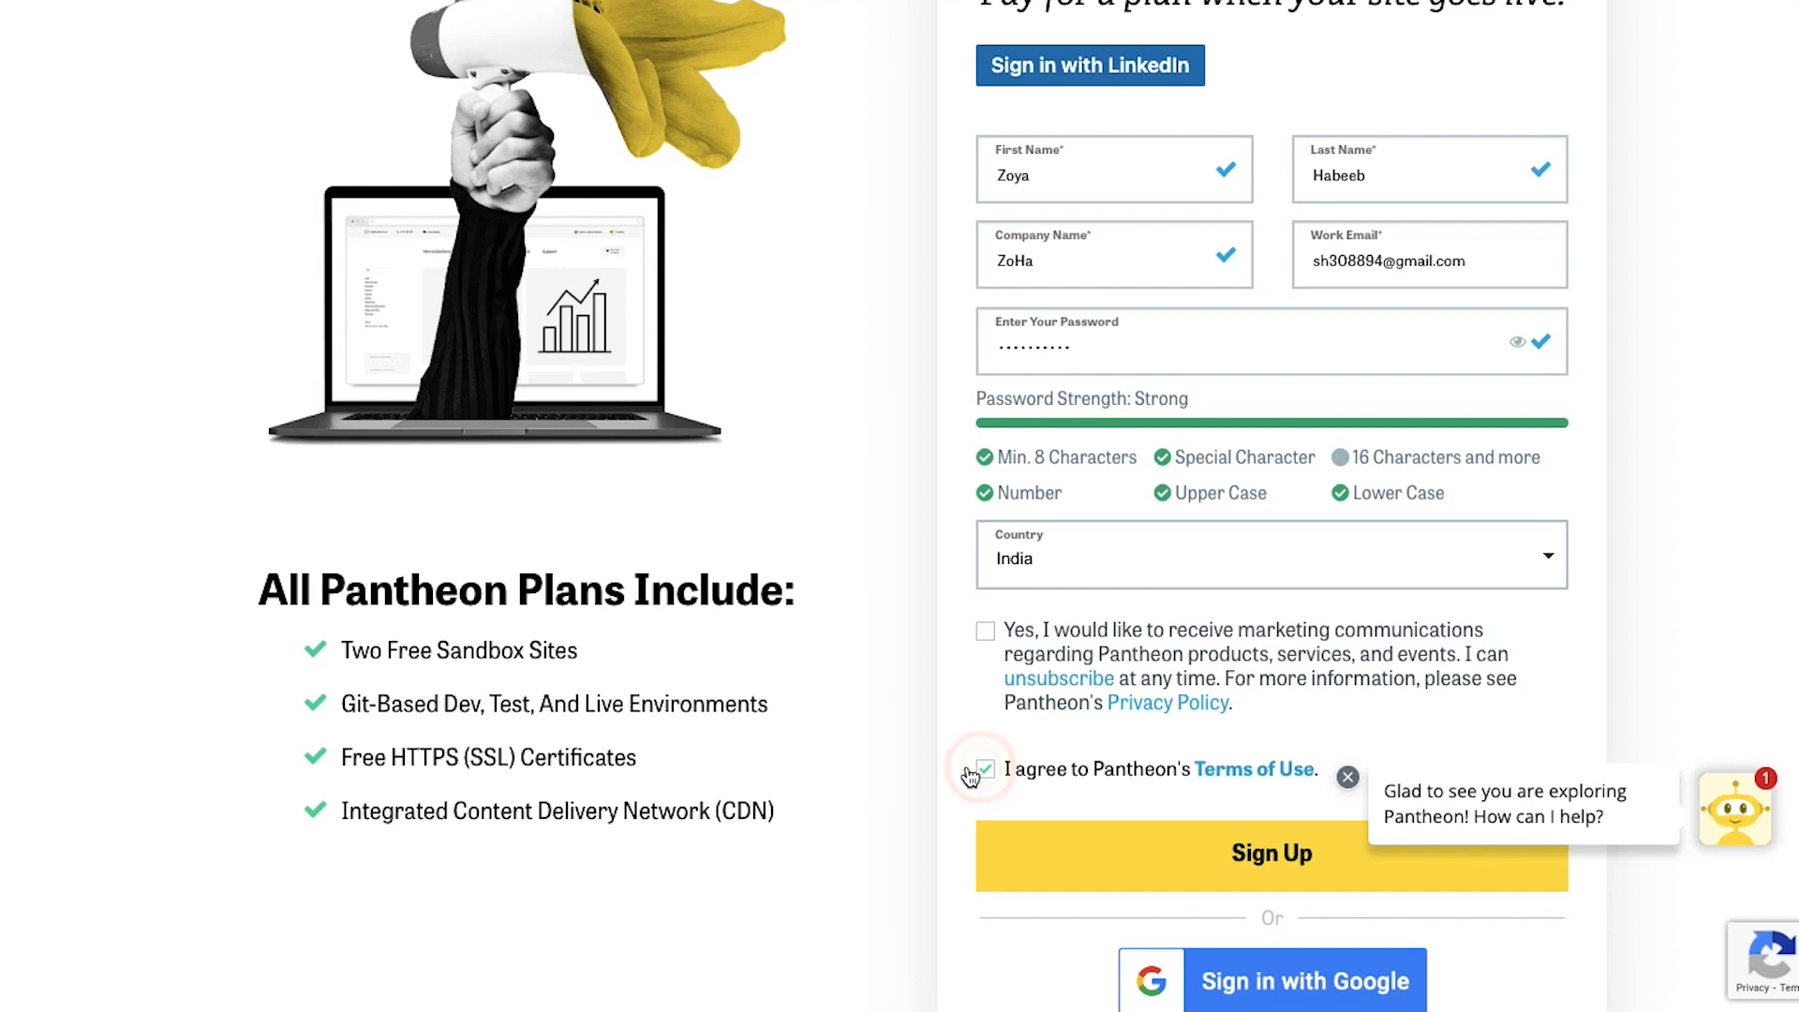
pyautogui.click(1176, 860)
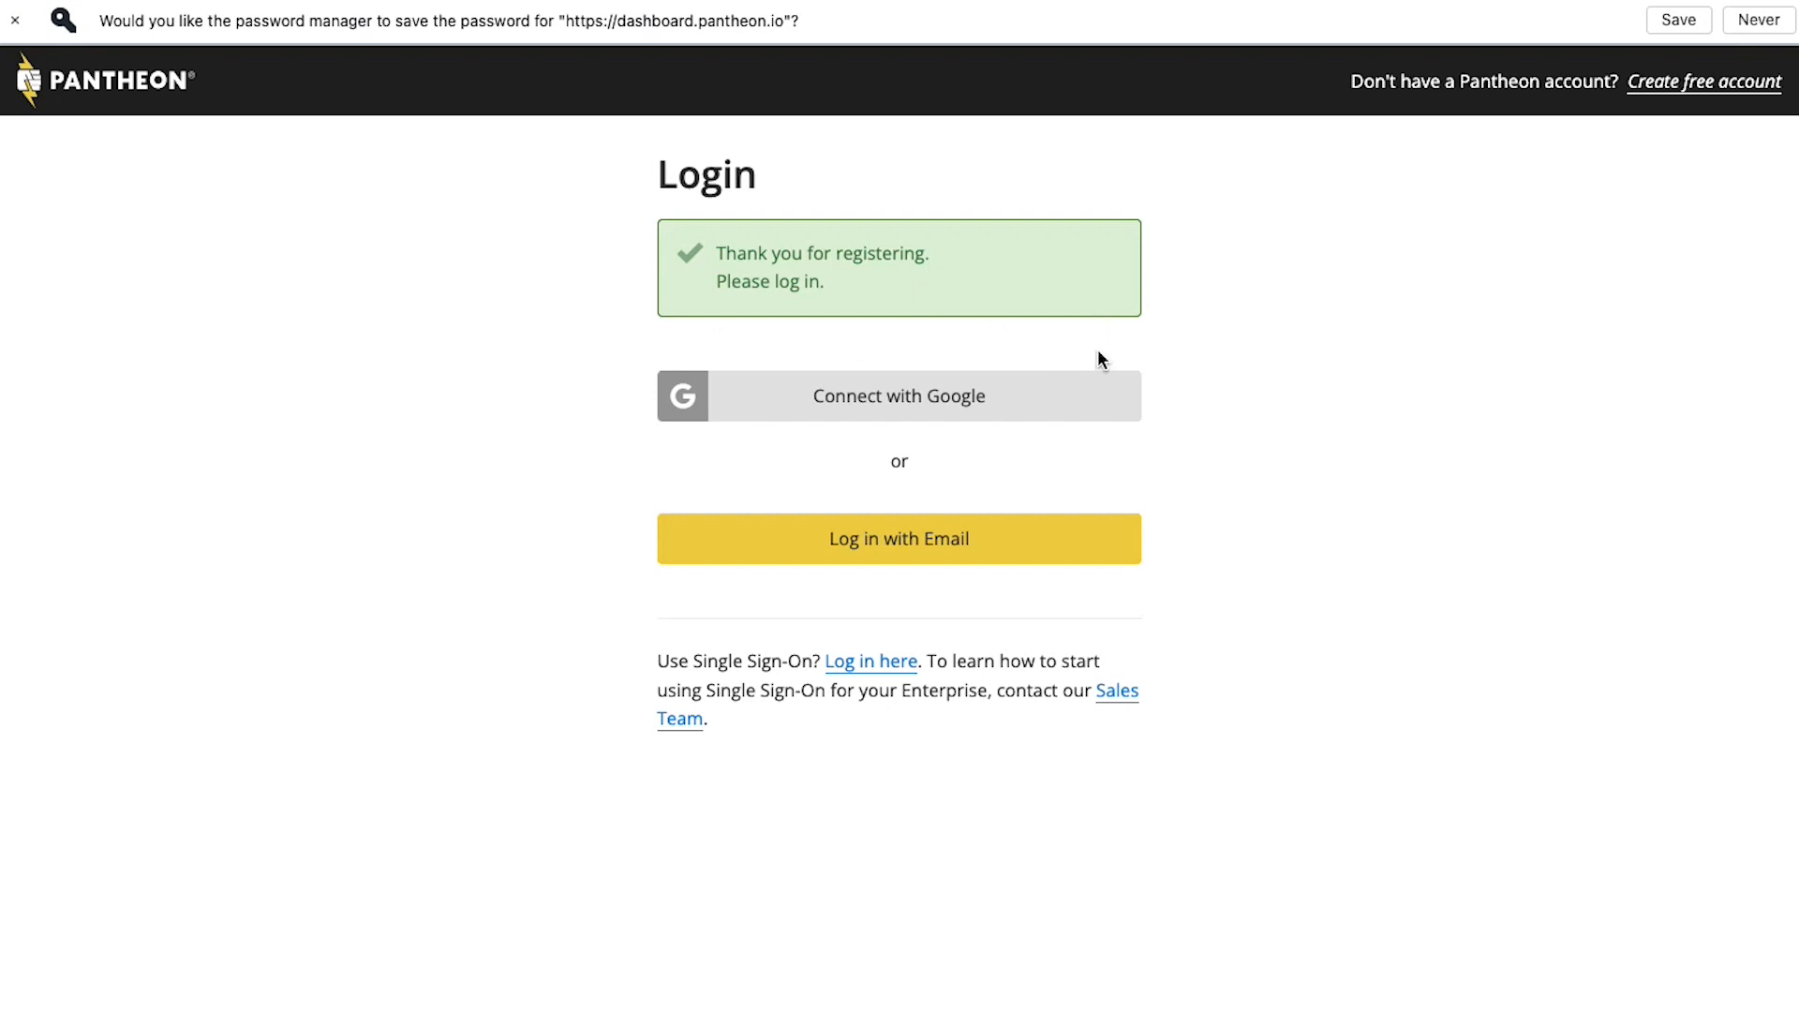
# Log in with e-mail, entering the account e-mail and password
pyautogui.click(906, 540)
pyautogui.click(875, 426)
pyautogui.hotkey('ctrl', 'v')
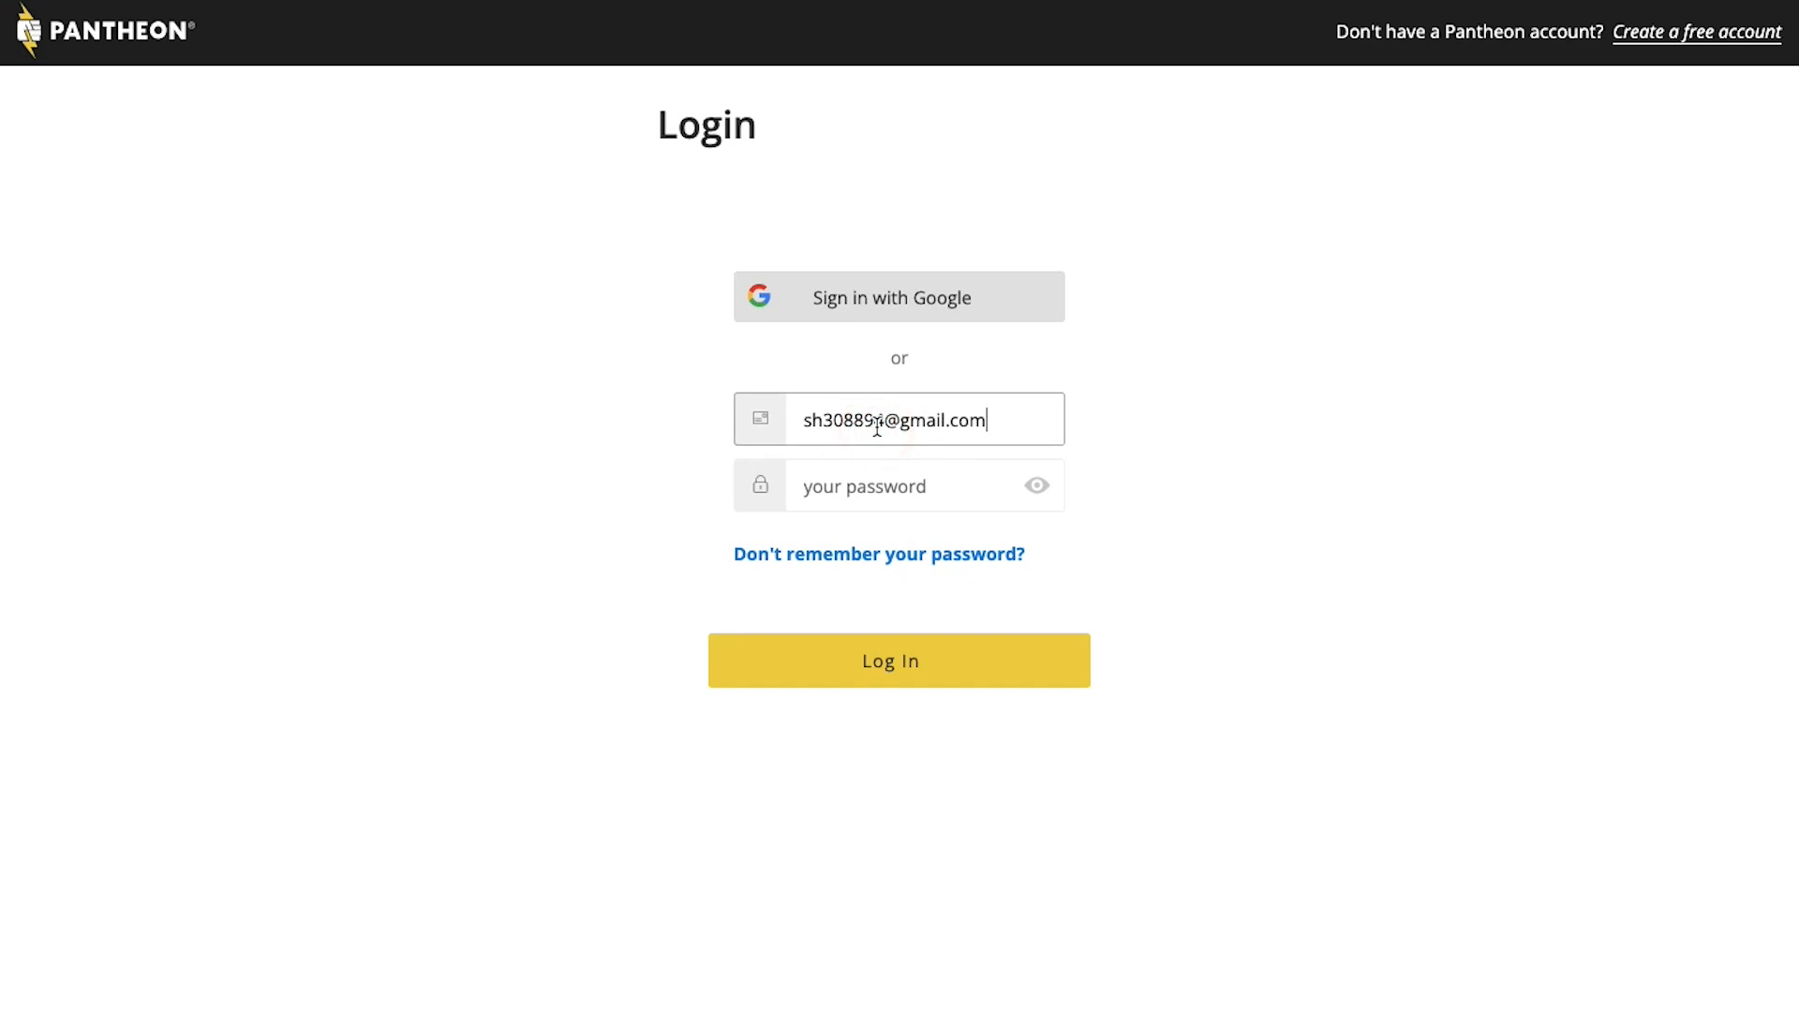
pyautogui.click(877, 481)
pyautogui.write('**********')
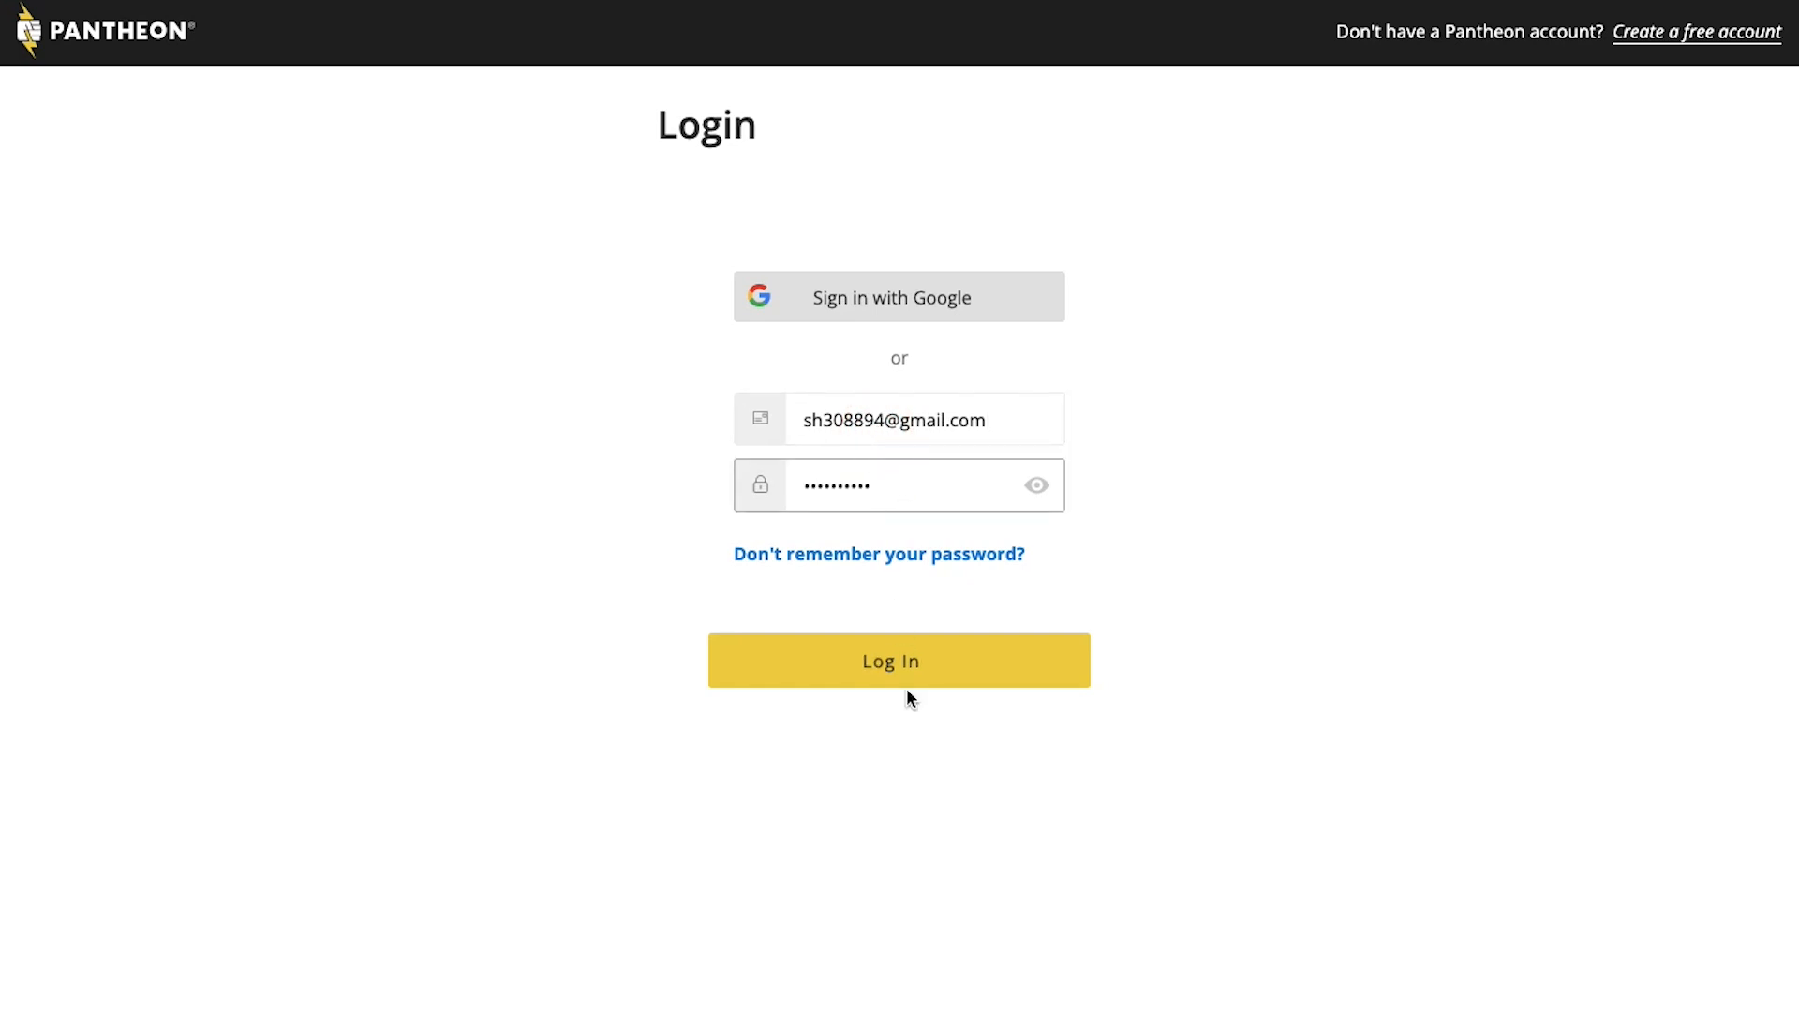
pyautogui.click(910, 662)
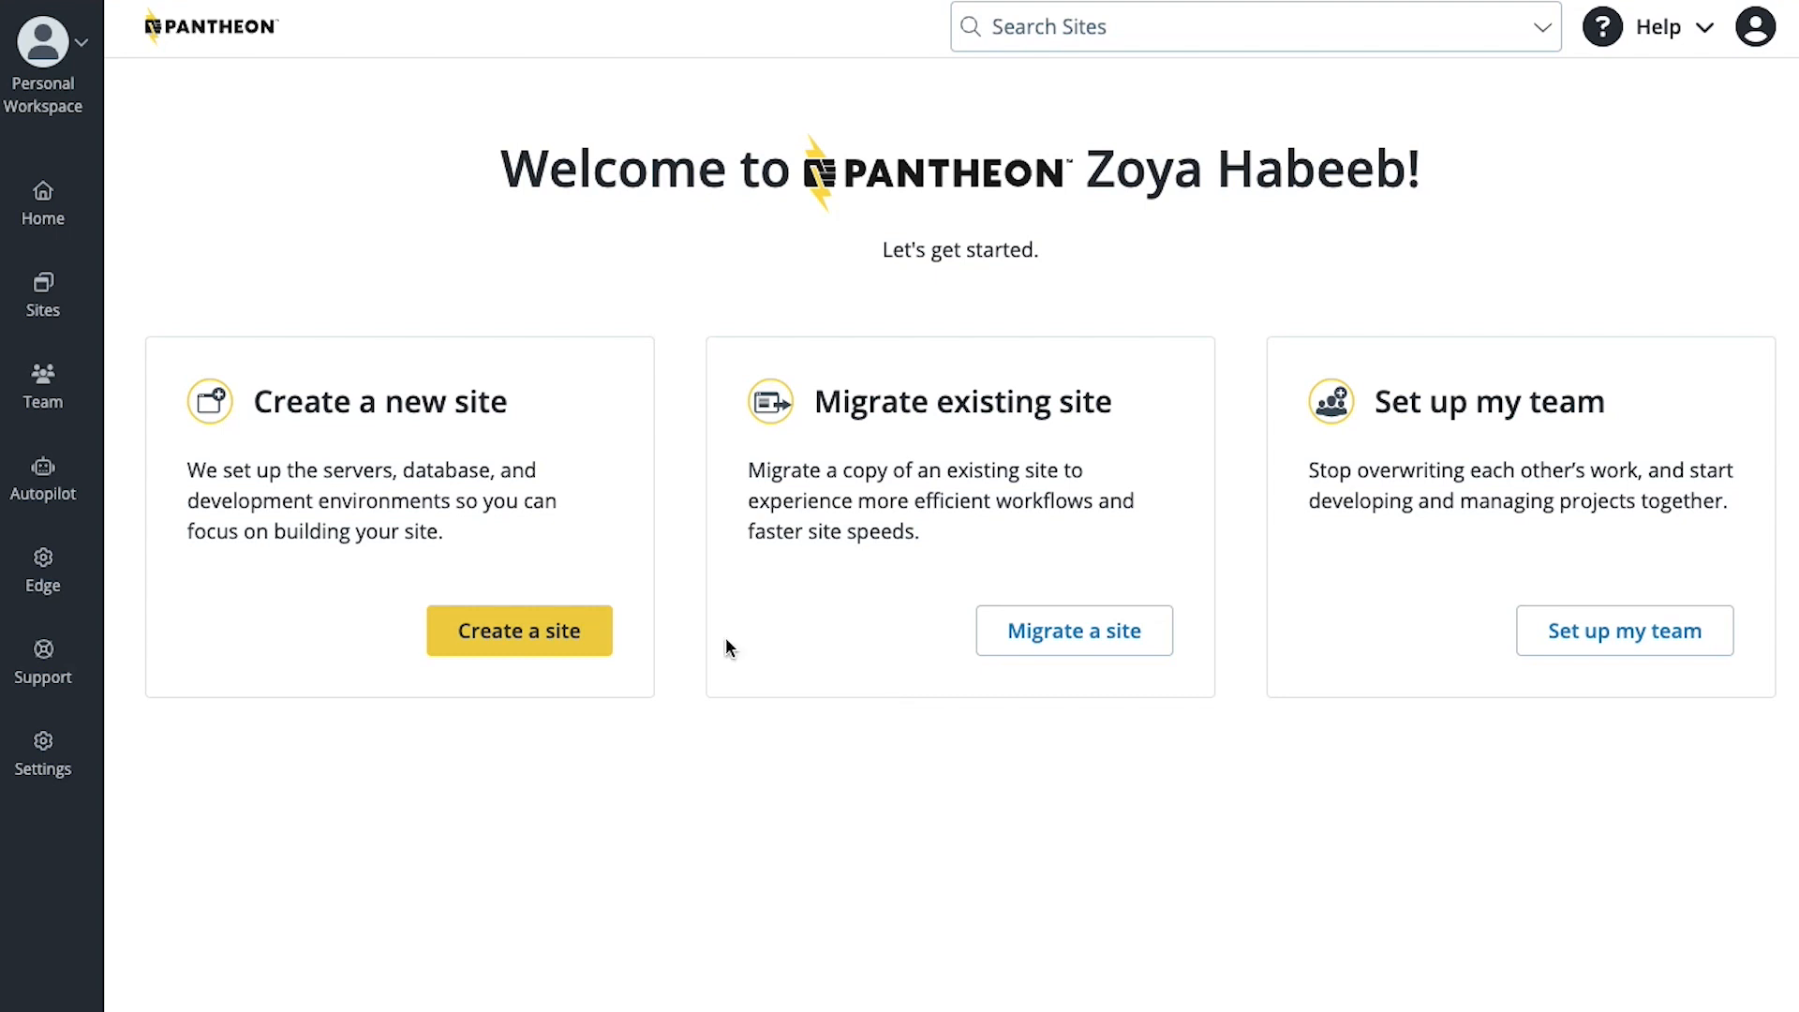
# Start a new site and pick the WordPress CMS option
pyautogui.click(537, 648)
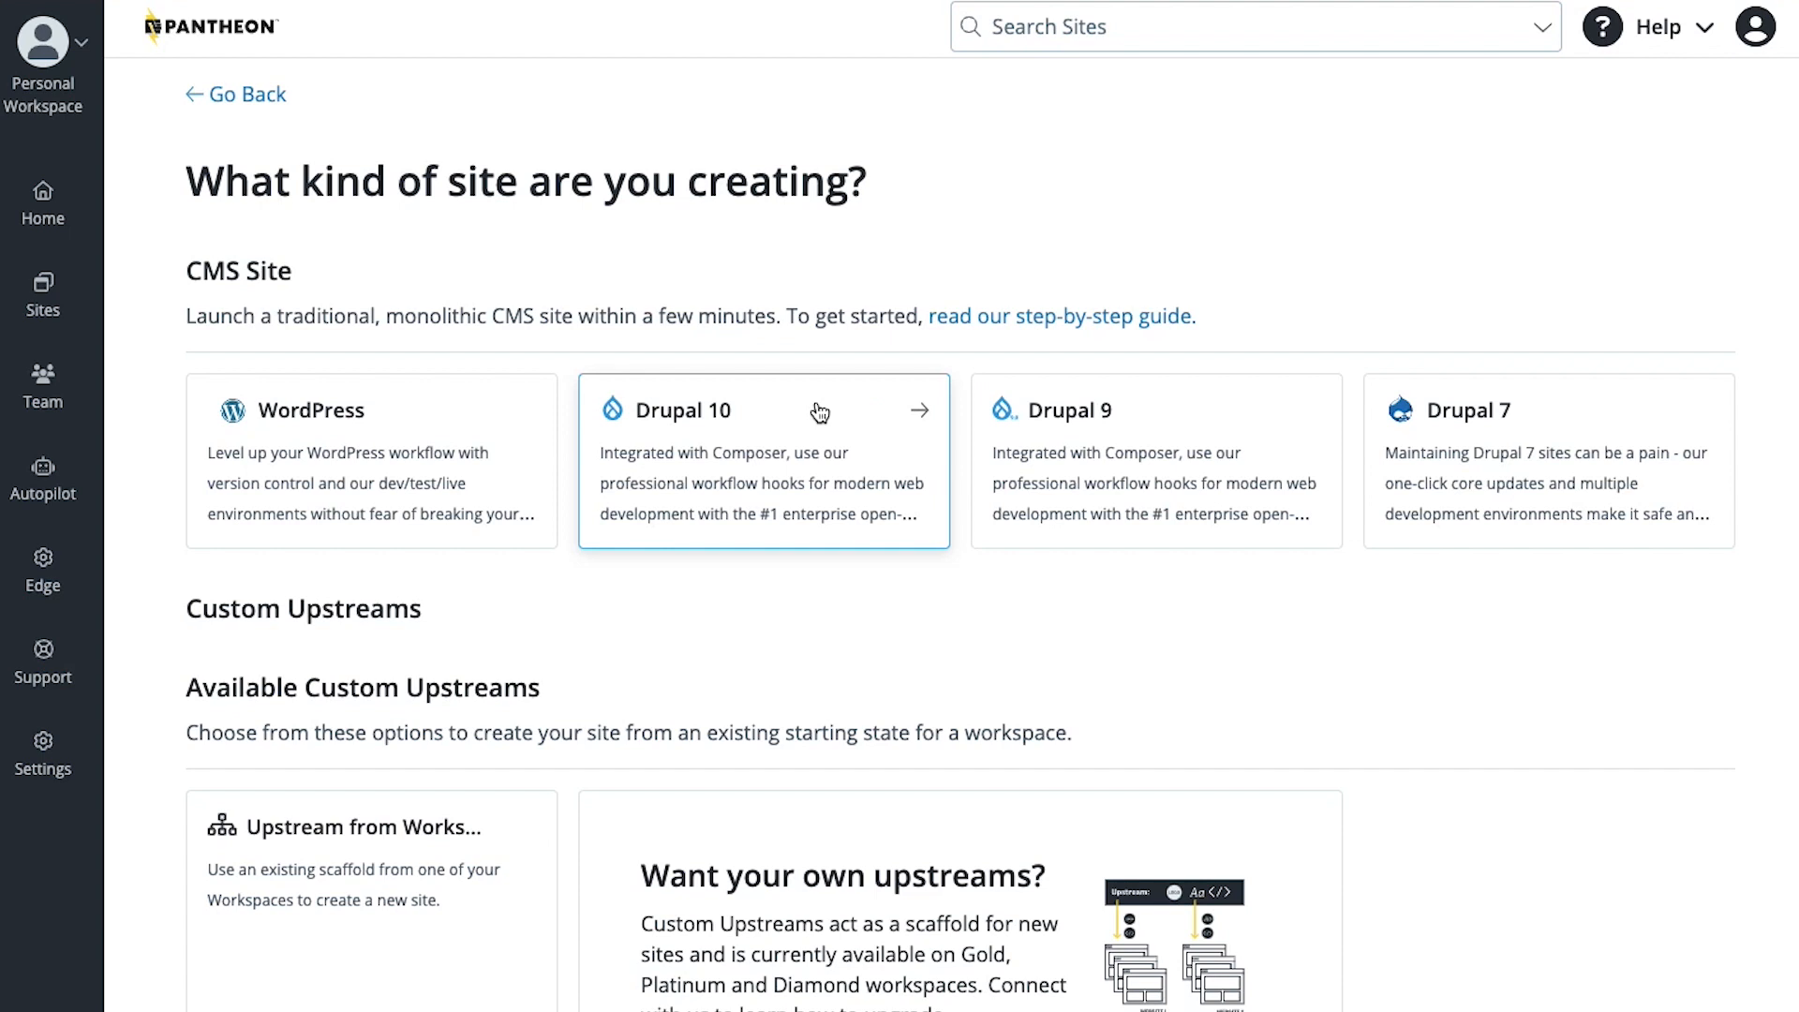
pyautogui.click(427, 434)
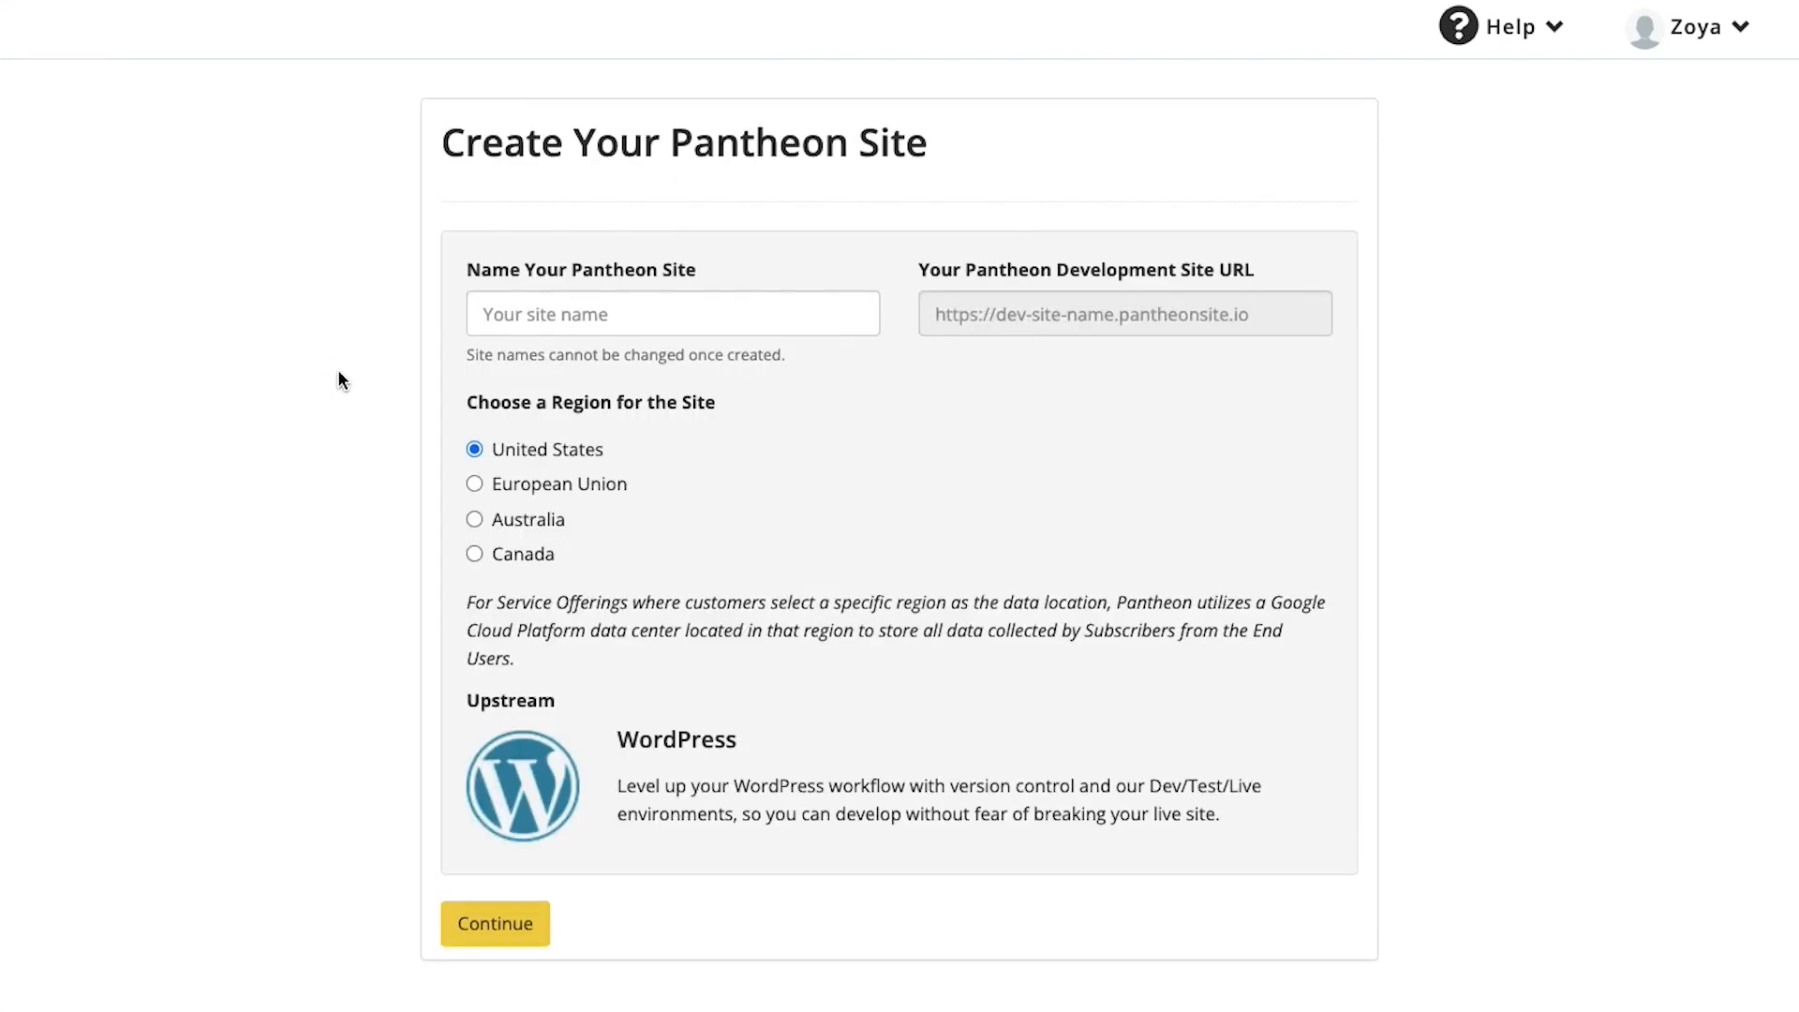
# Name the site zoyhab and continue with the default United States region
pyautogui.click(673, 312)
pyautogui.write('zoyhab')
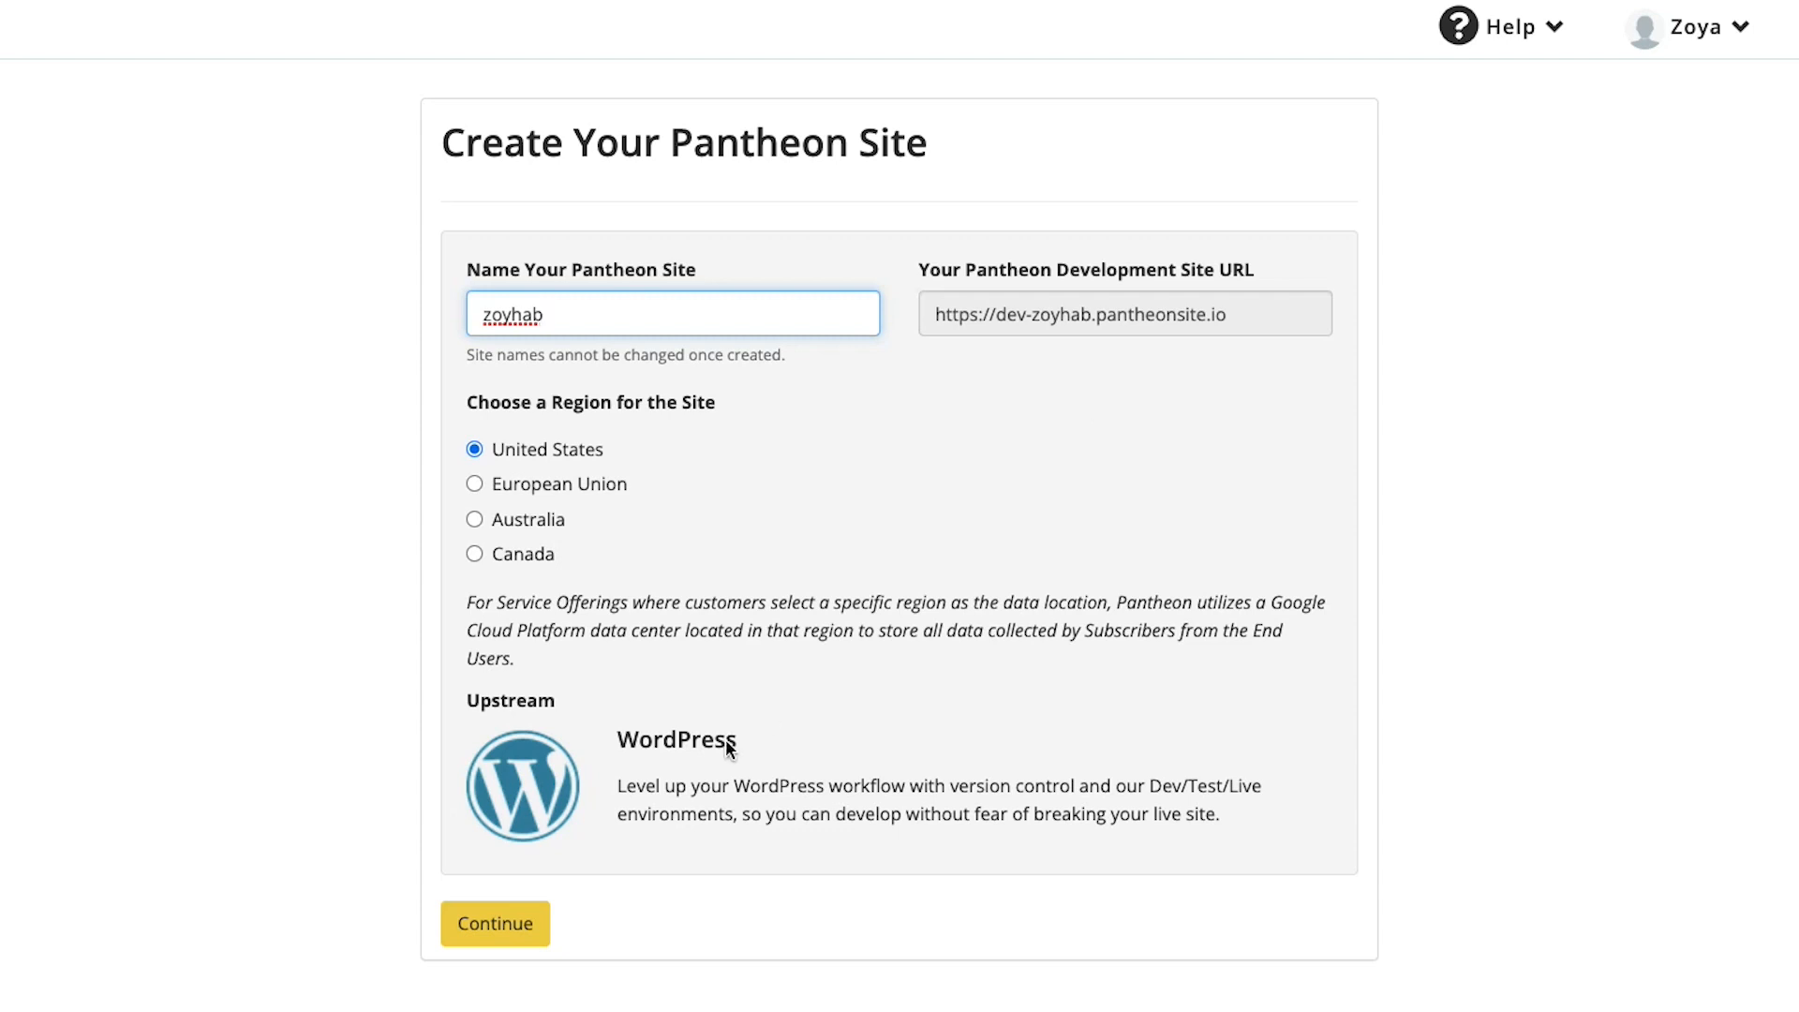
pyautogui.click(487, 923)
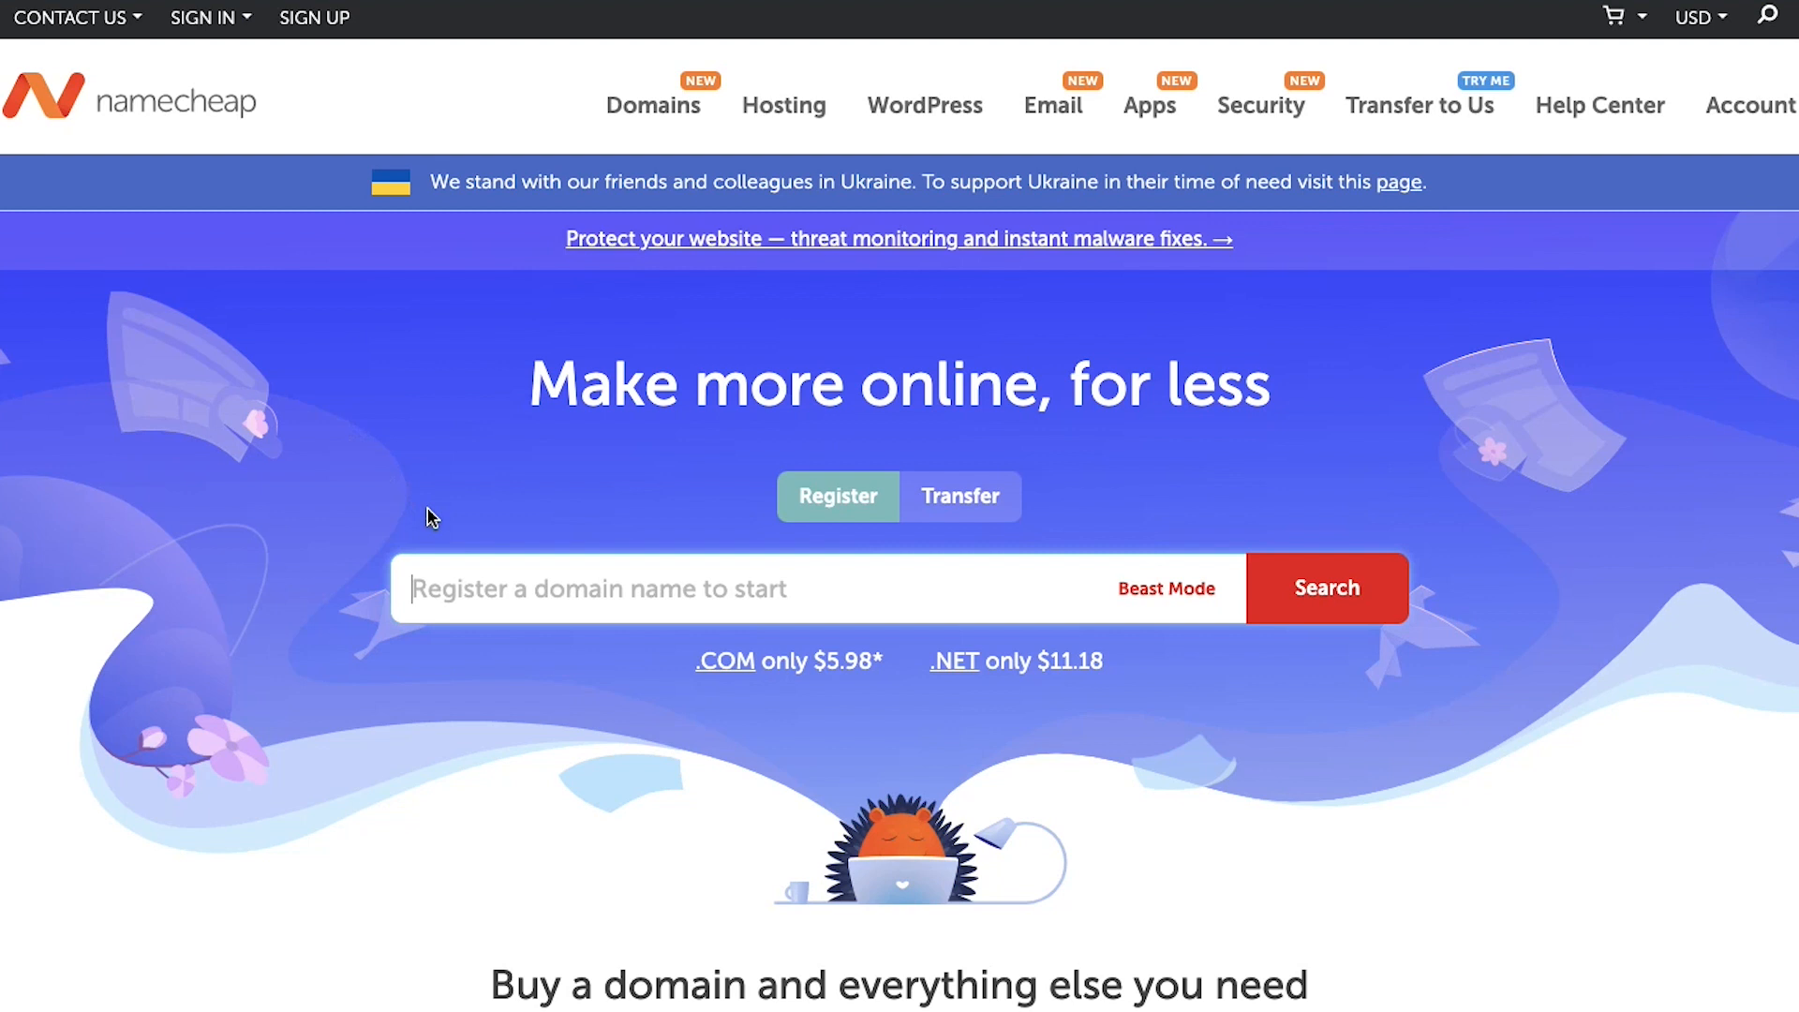
# Search Namecheap for zoyhab and scroll through the domain results to compare prices
pyautogui.write('zoy')
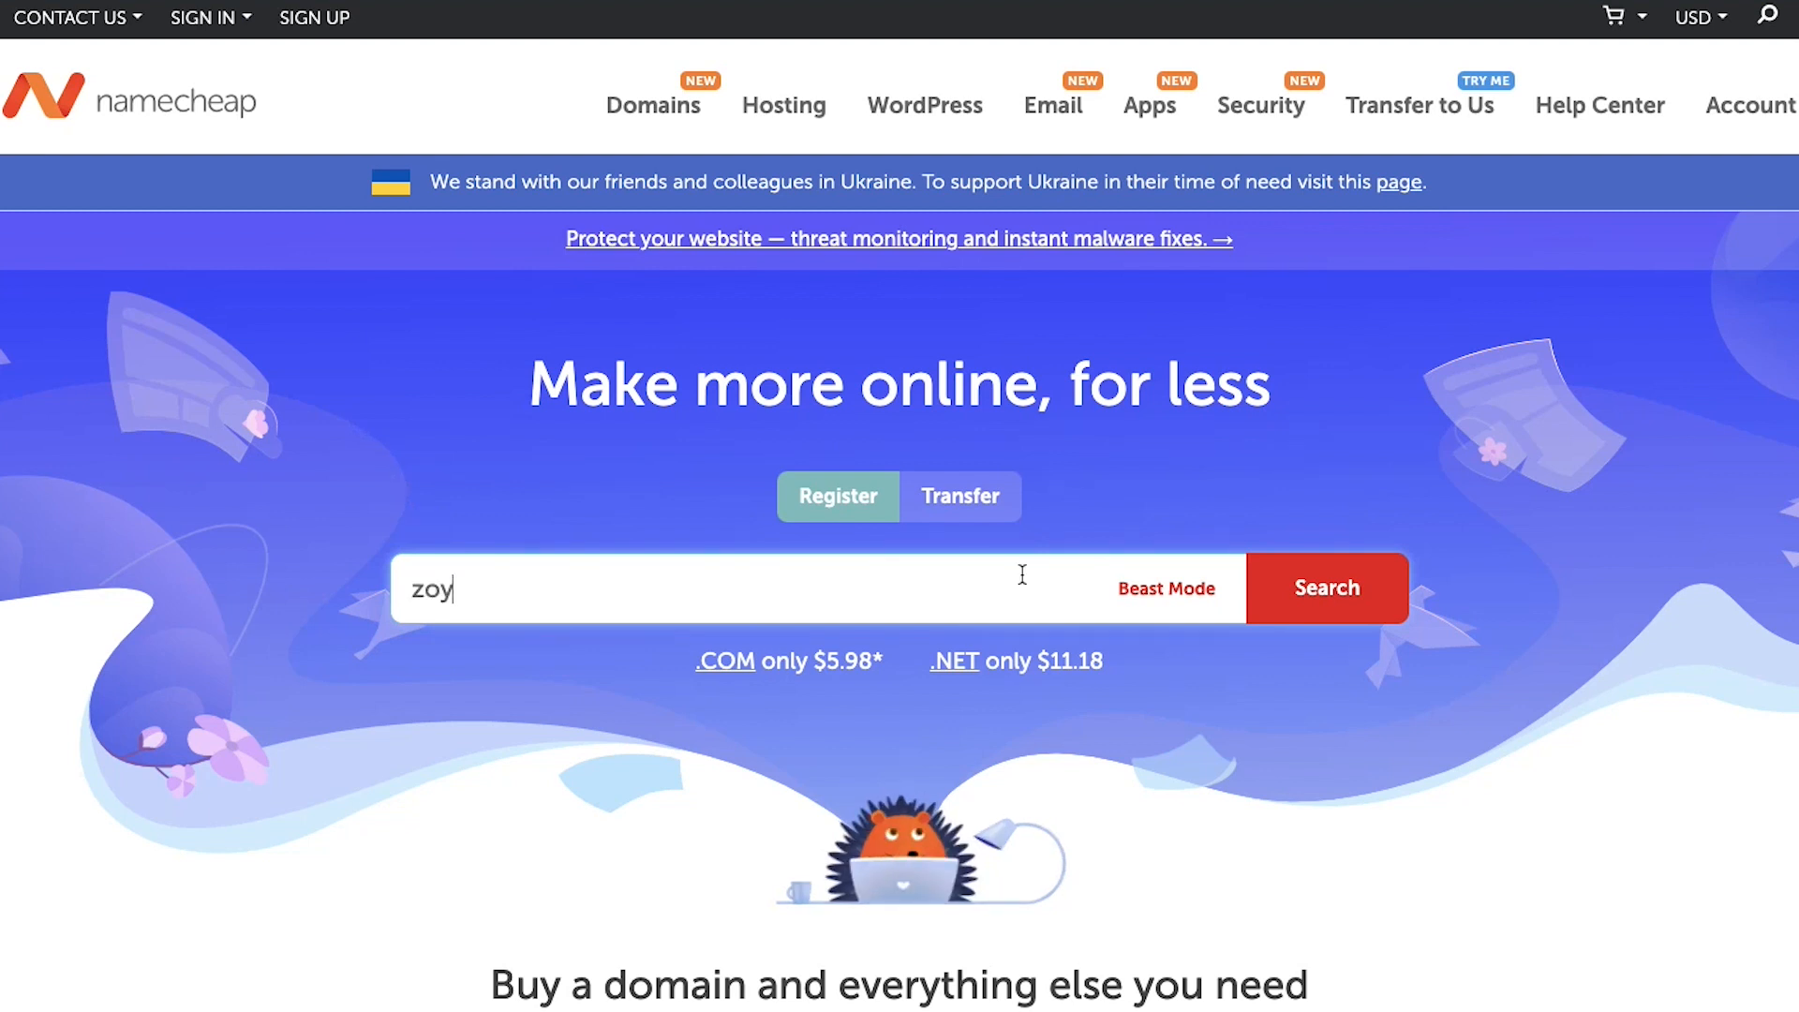
pyautogui.write('hab')
pyautogui.press('Return')
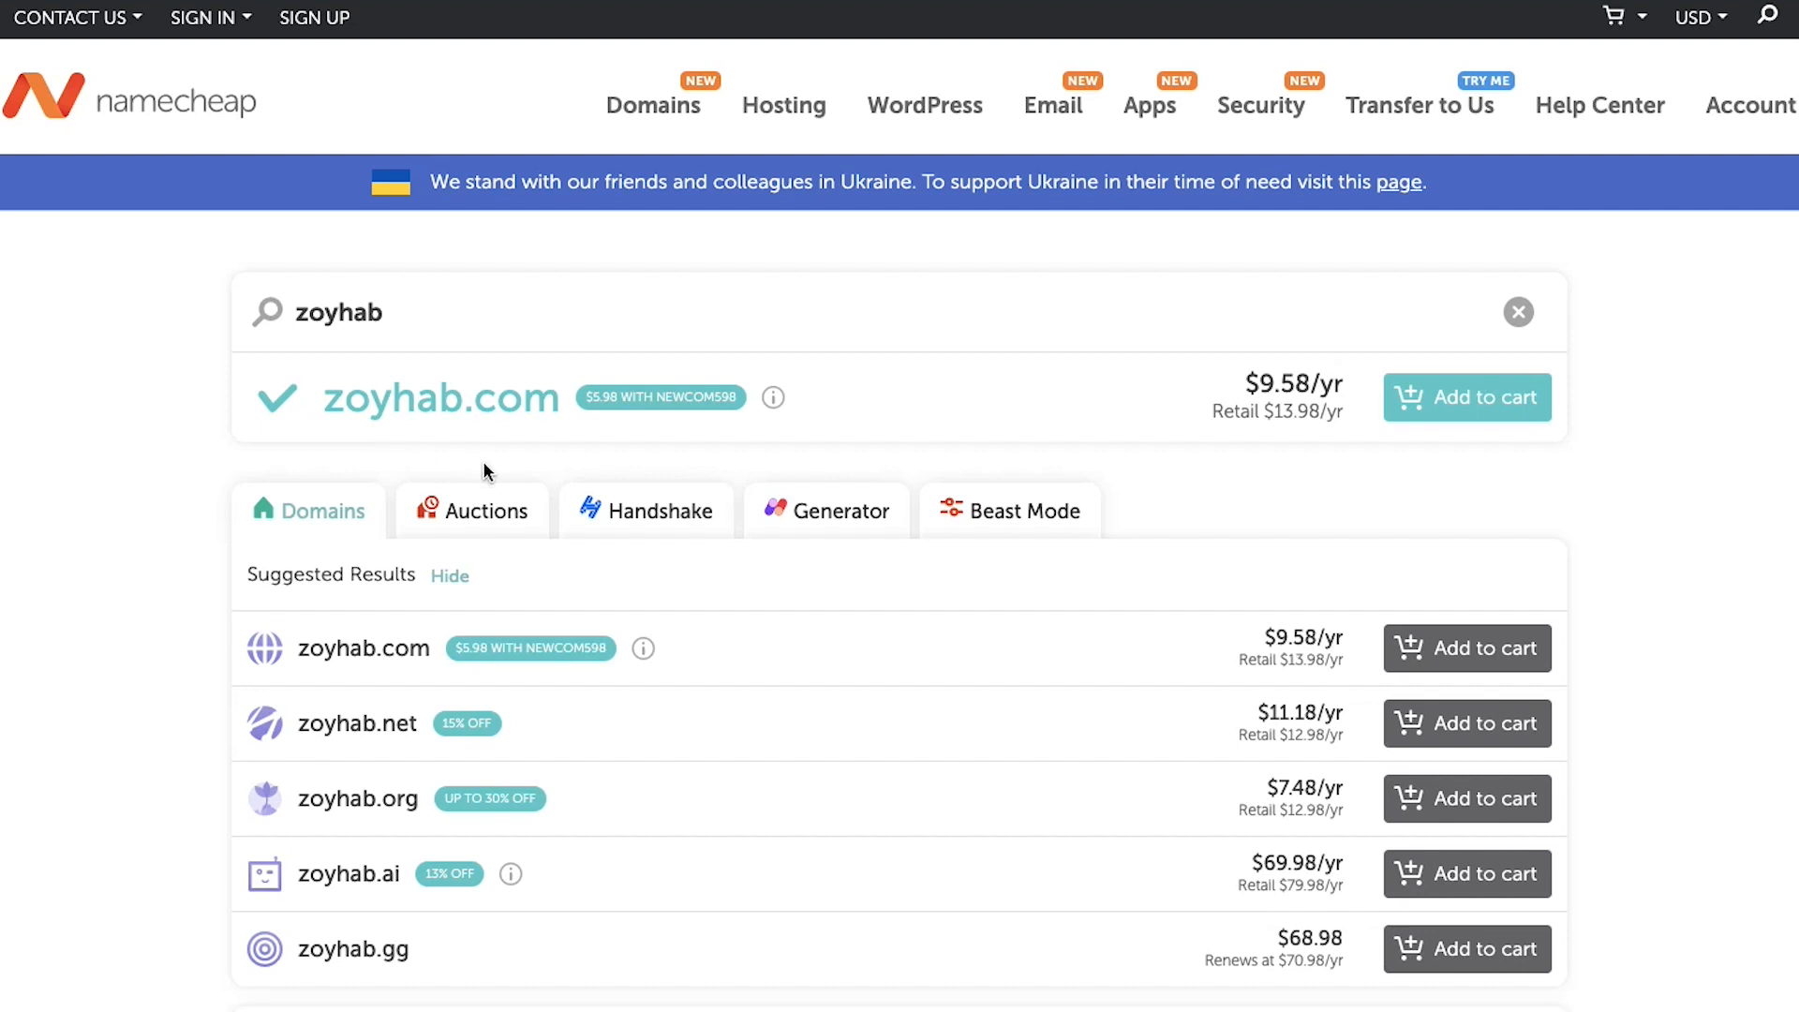
pyautogui.scroll(-6, 1072, 706)
pyautogui.scroll(1, 1072, 715)
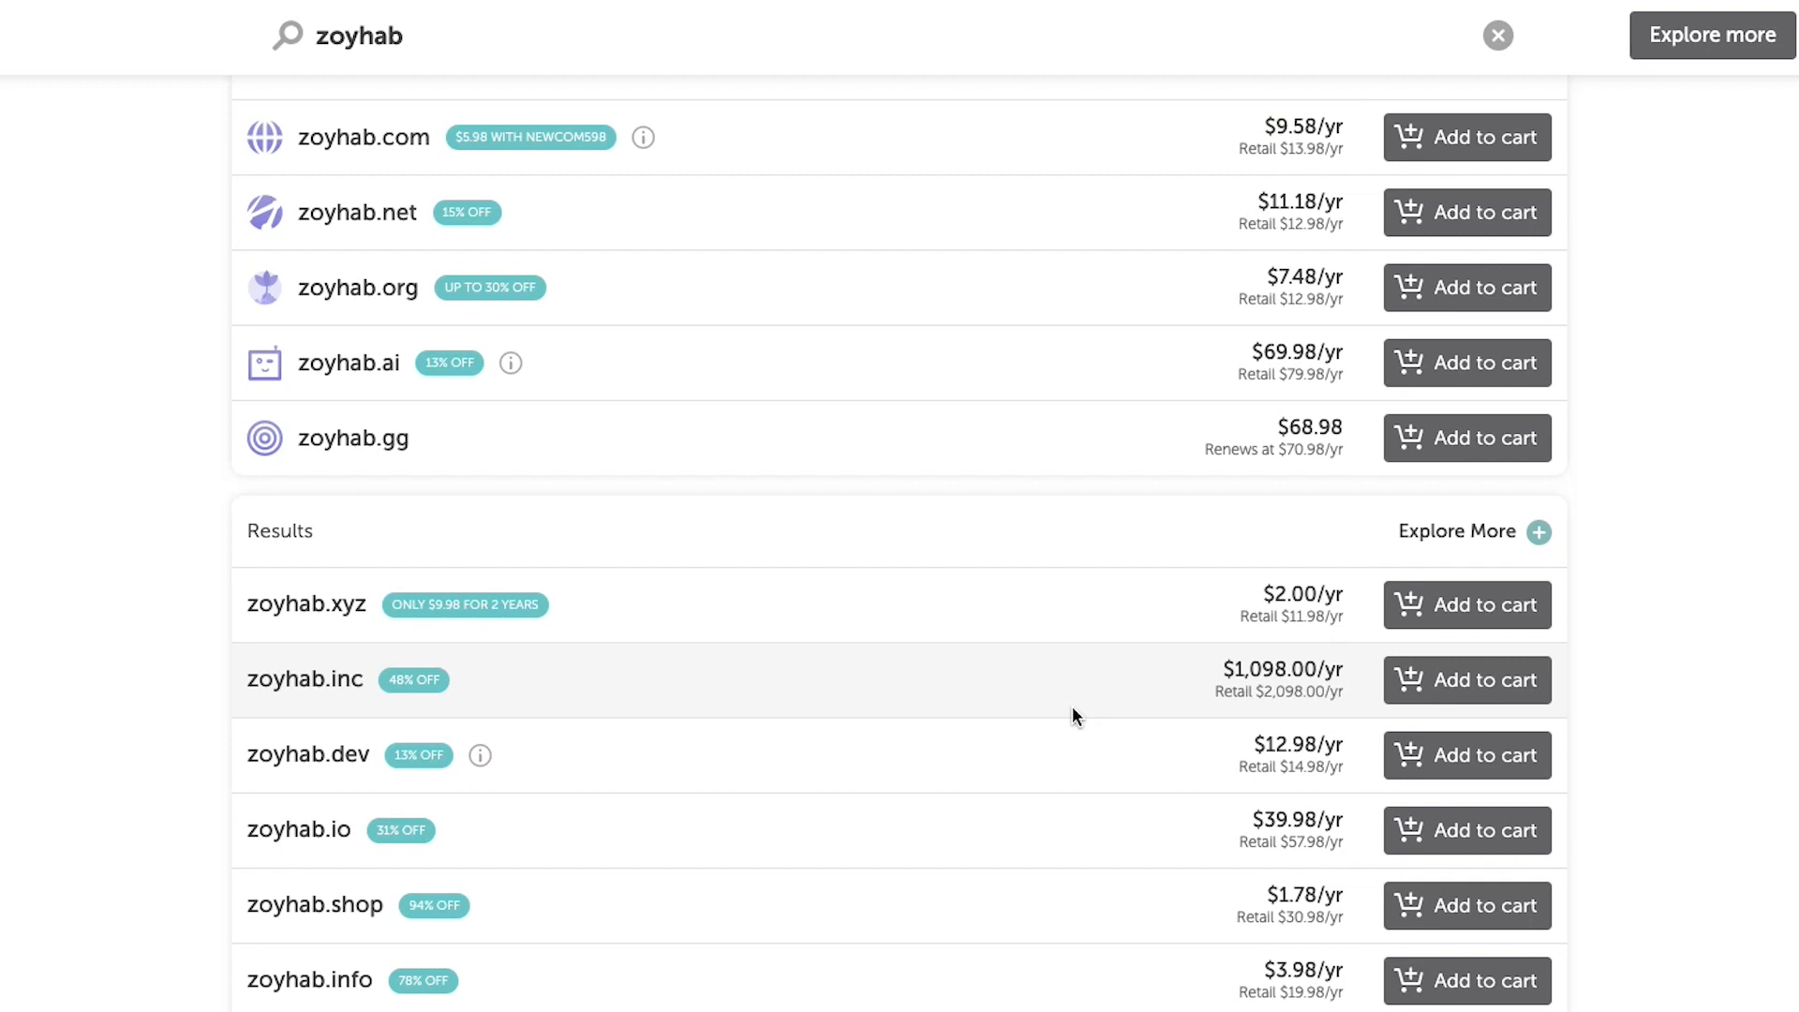
pyautogui.scroll(-8, 1073, 710)
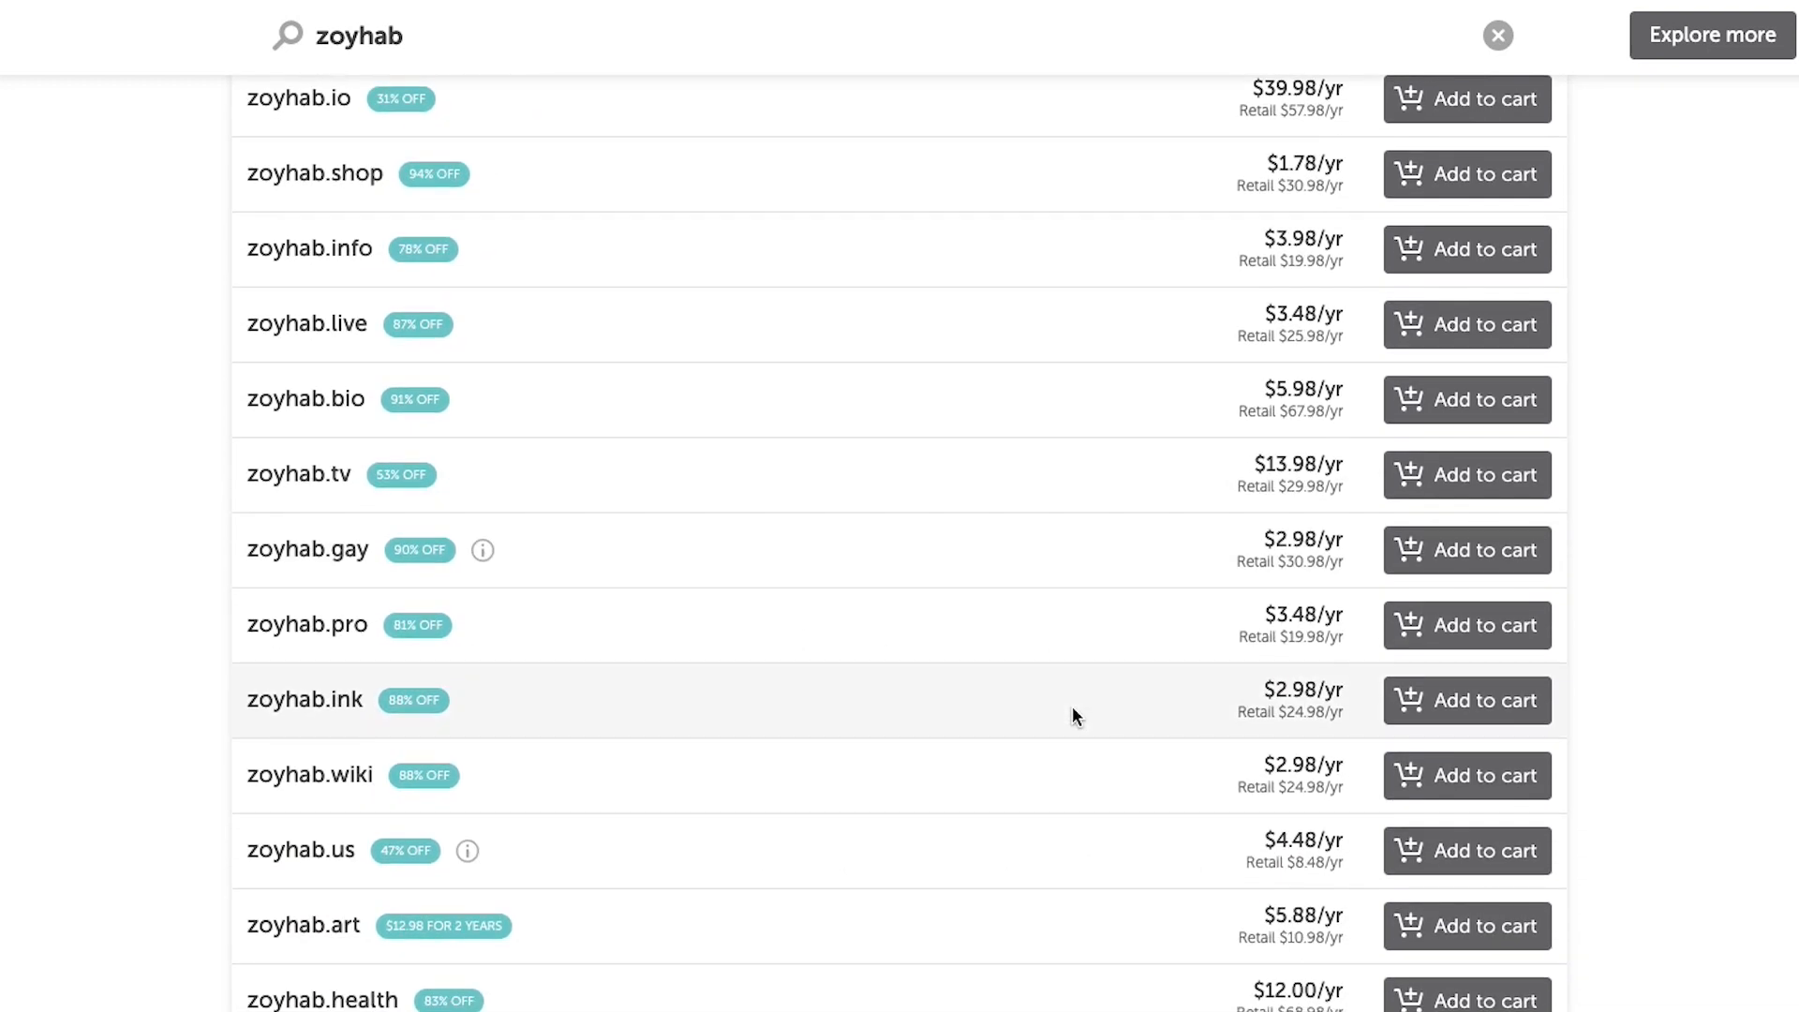
pyautogui.scroll(-4, 1072, 715)
pyautogui.scroll(-4, 1072, 715)
pyautogui.scroll(-3, 1073, 715)
pyautogui.scroll(13, 1073, 715)
pyautogui.scroll(2, 1072, 715)
pyautogui.scroll(4, 1072, 716)
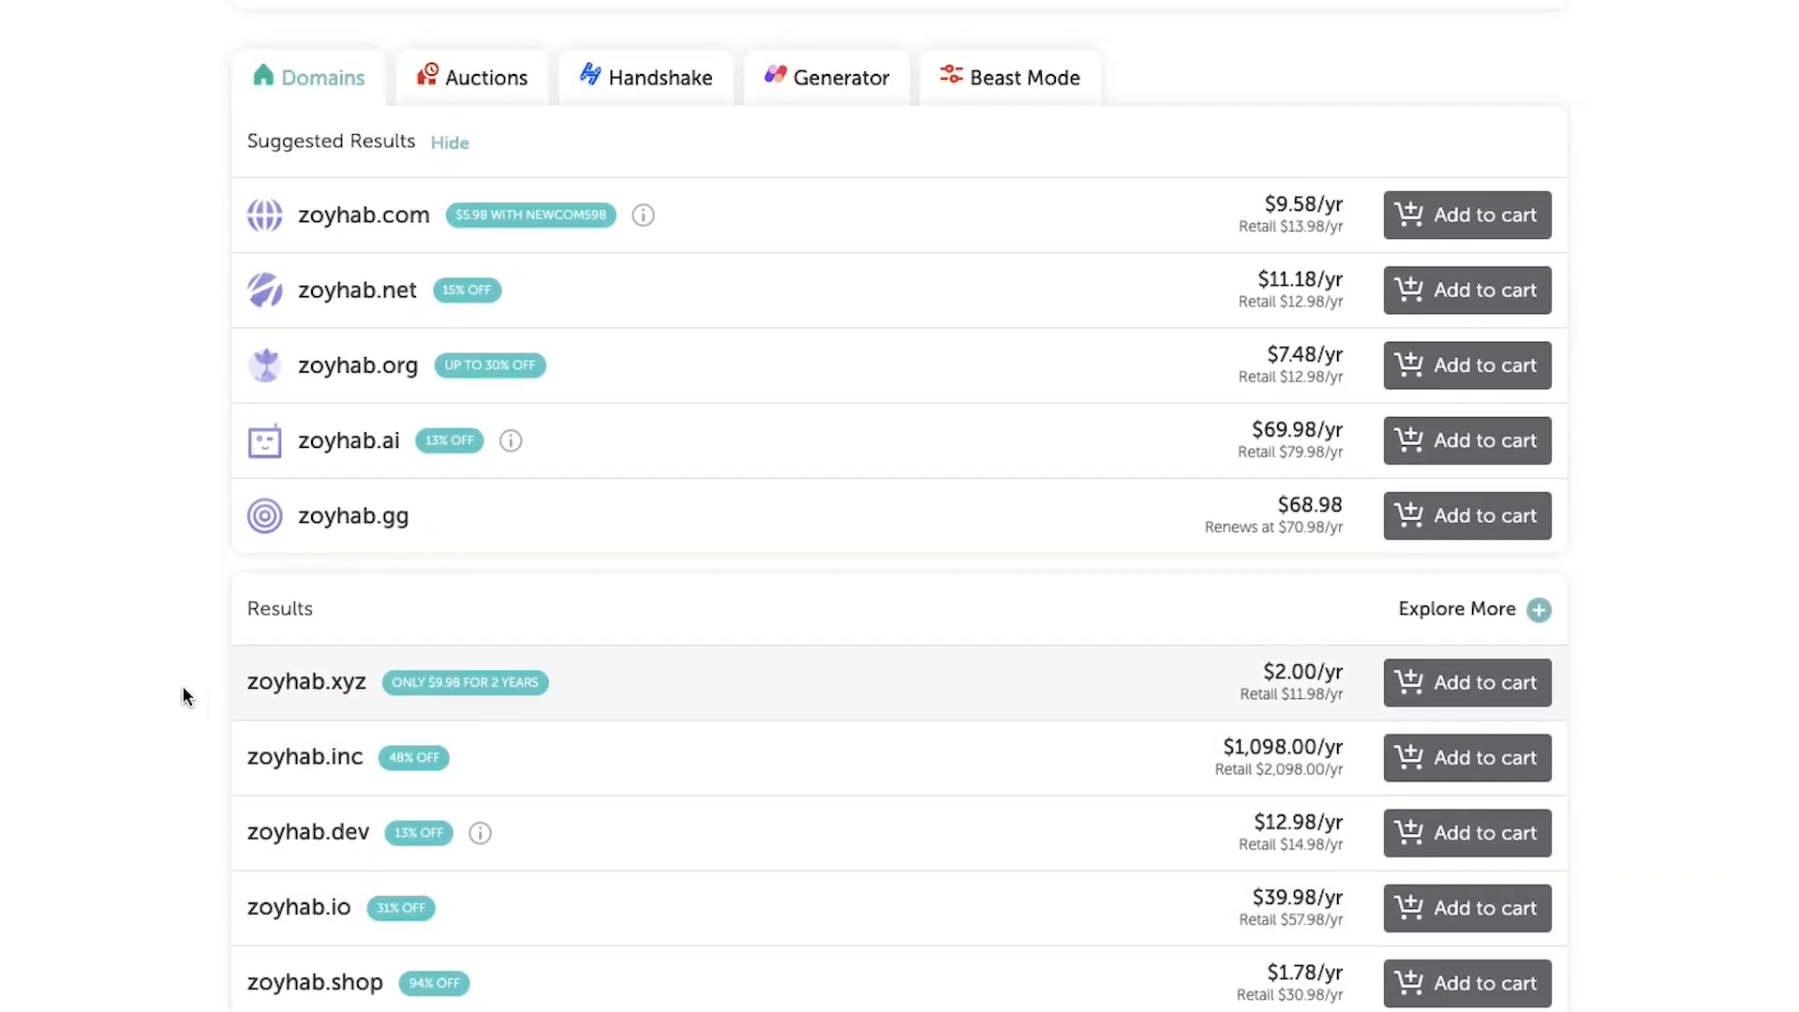
pyautogui.scroll(1, 796, 727)
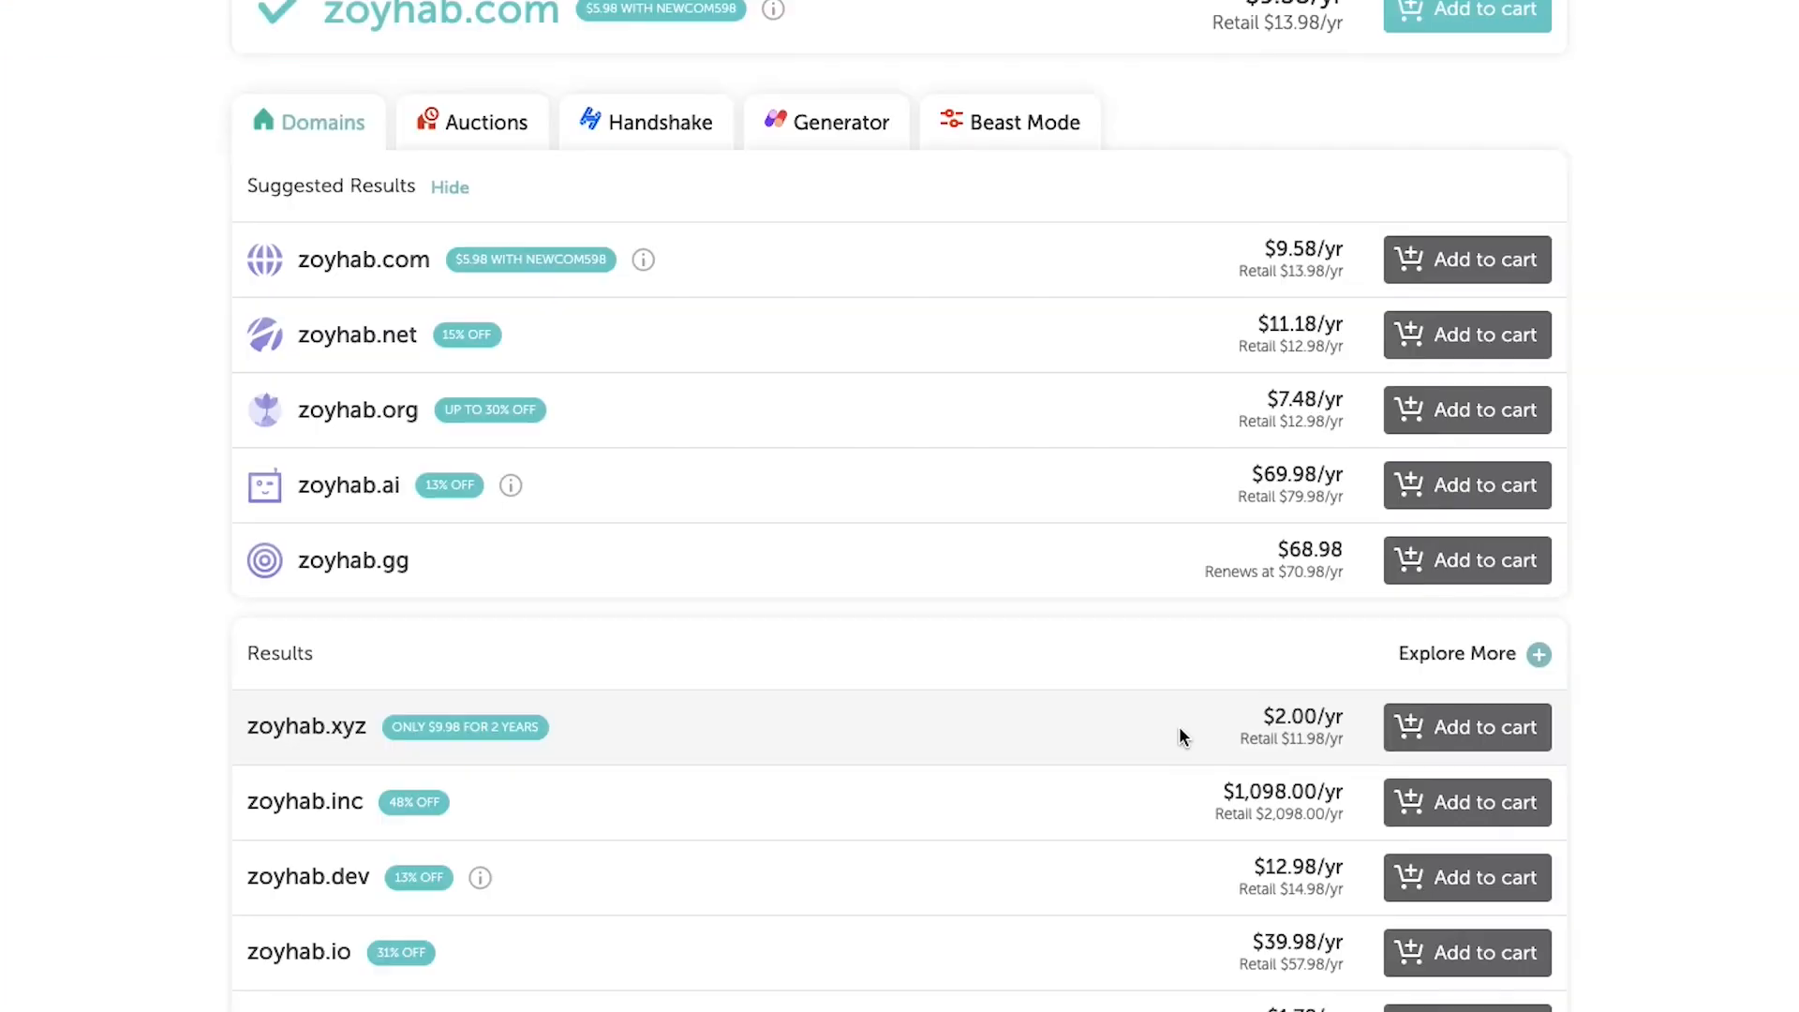
pyautogui.scroll(-3, 1180, 730)
pyautogui.scroll(-1, 1178, 727)
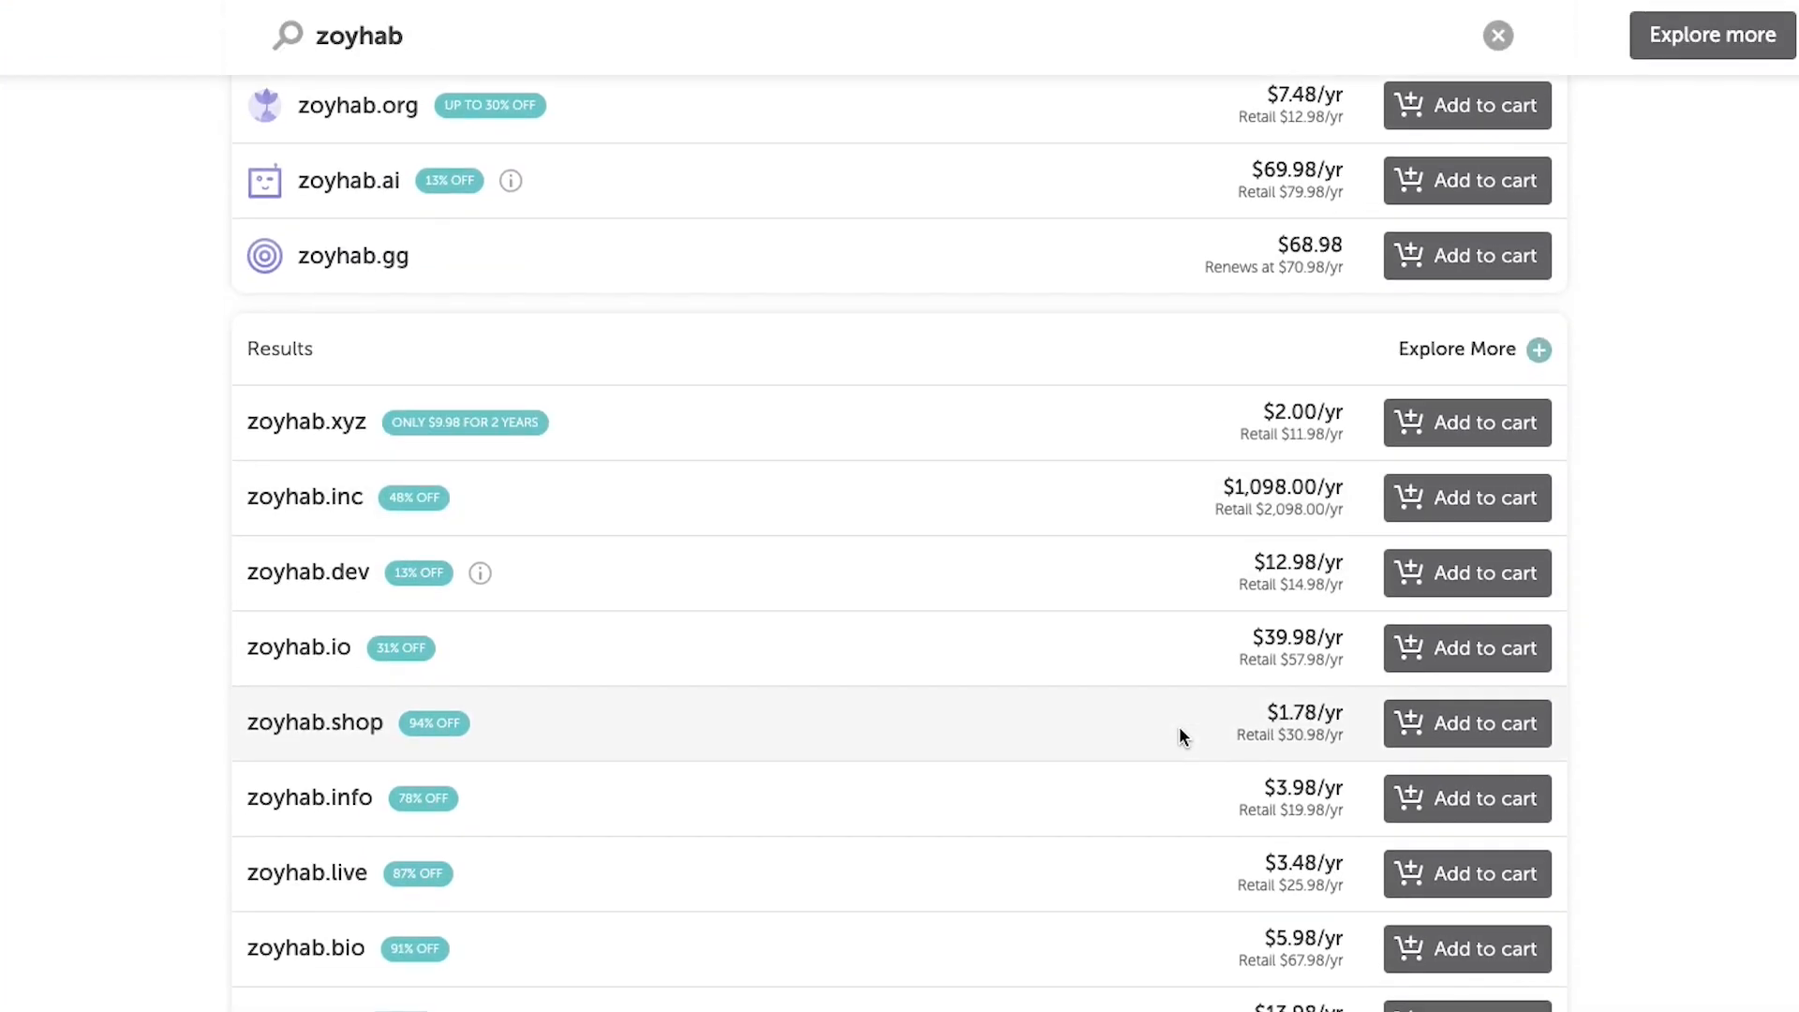
pyautogui.scroll(-3, 1044, 481)
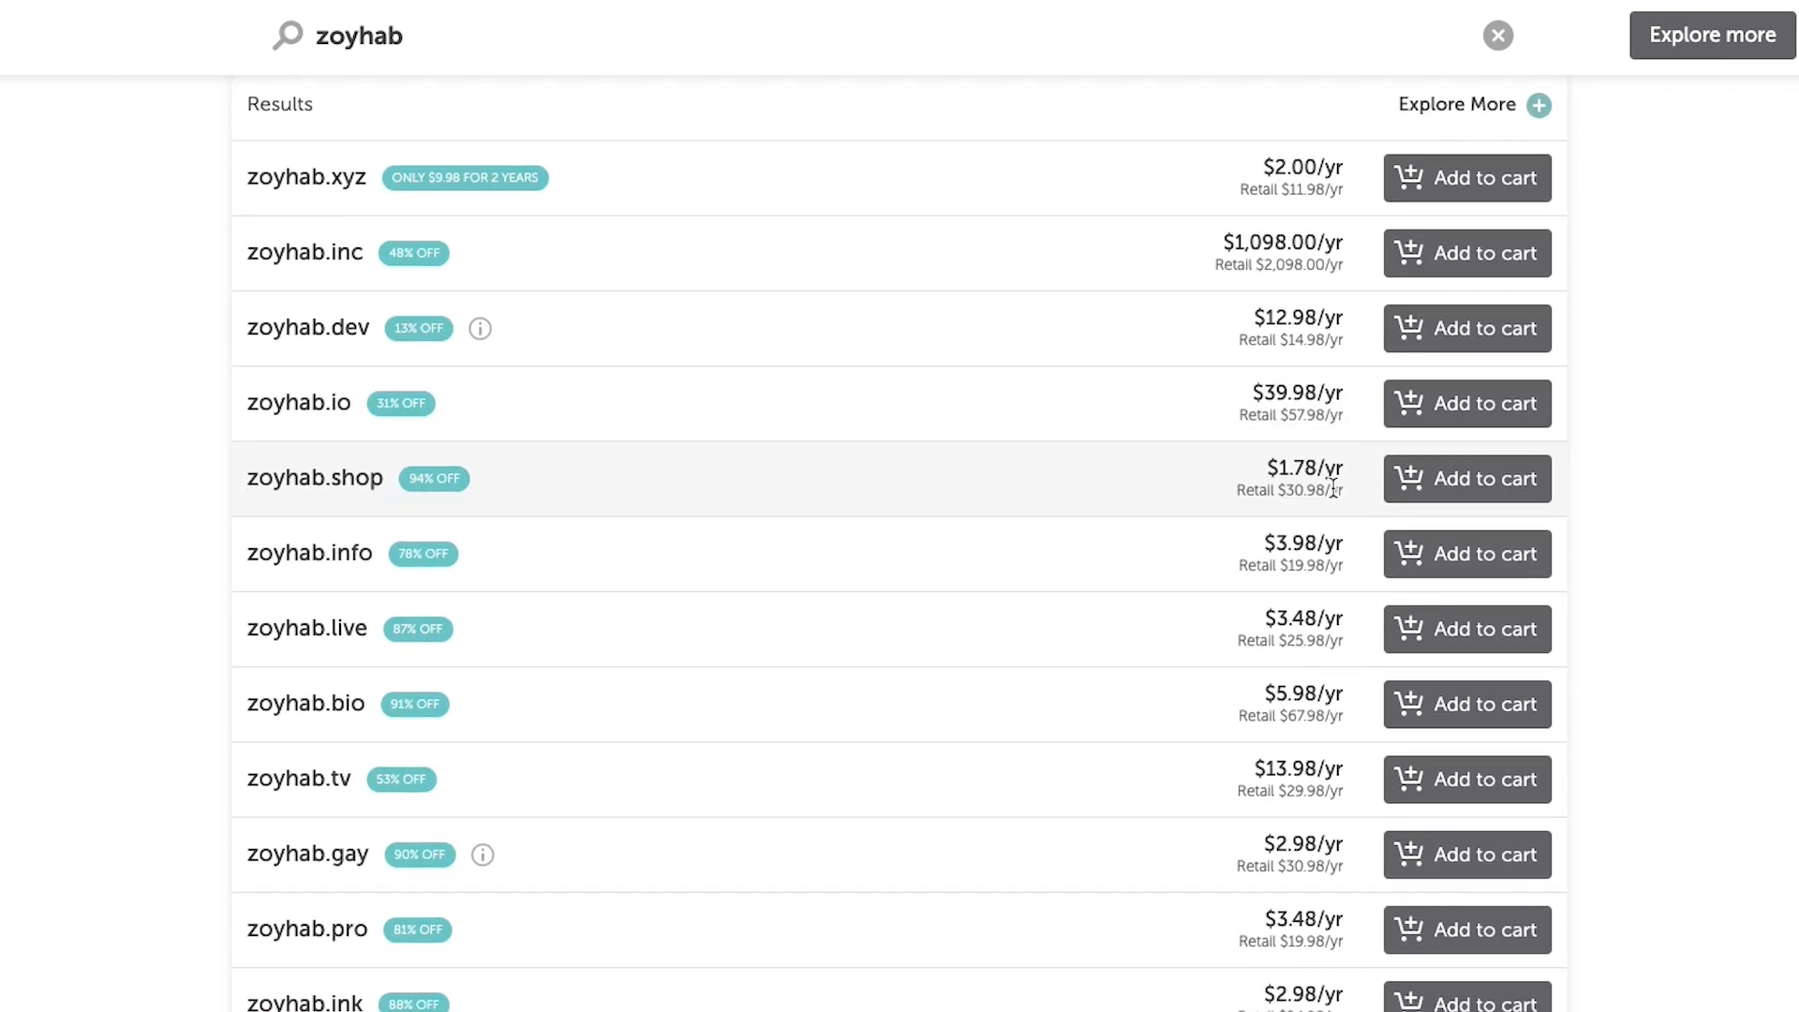
pyautogui.scroll(-5, 1282, 461)
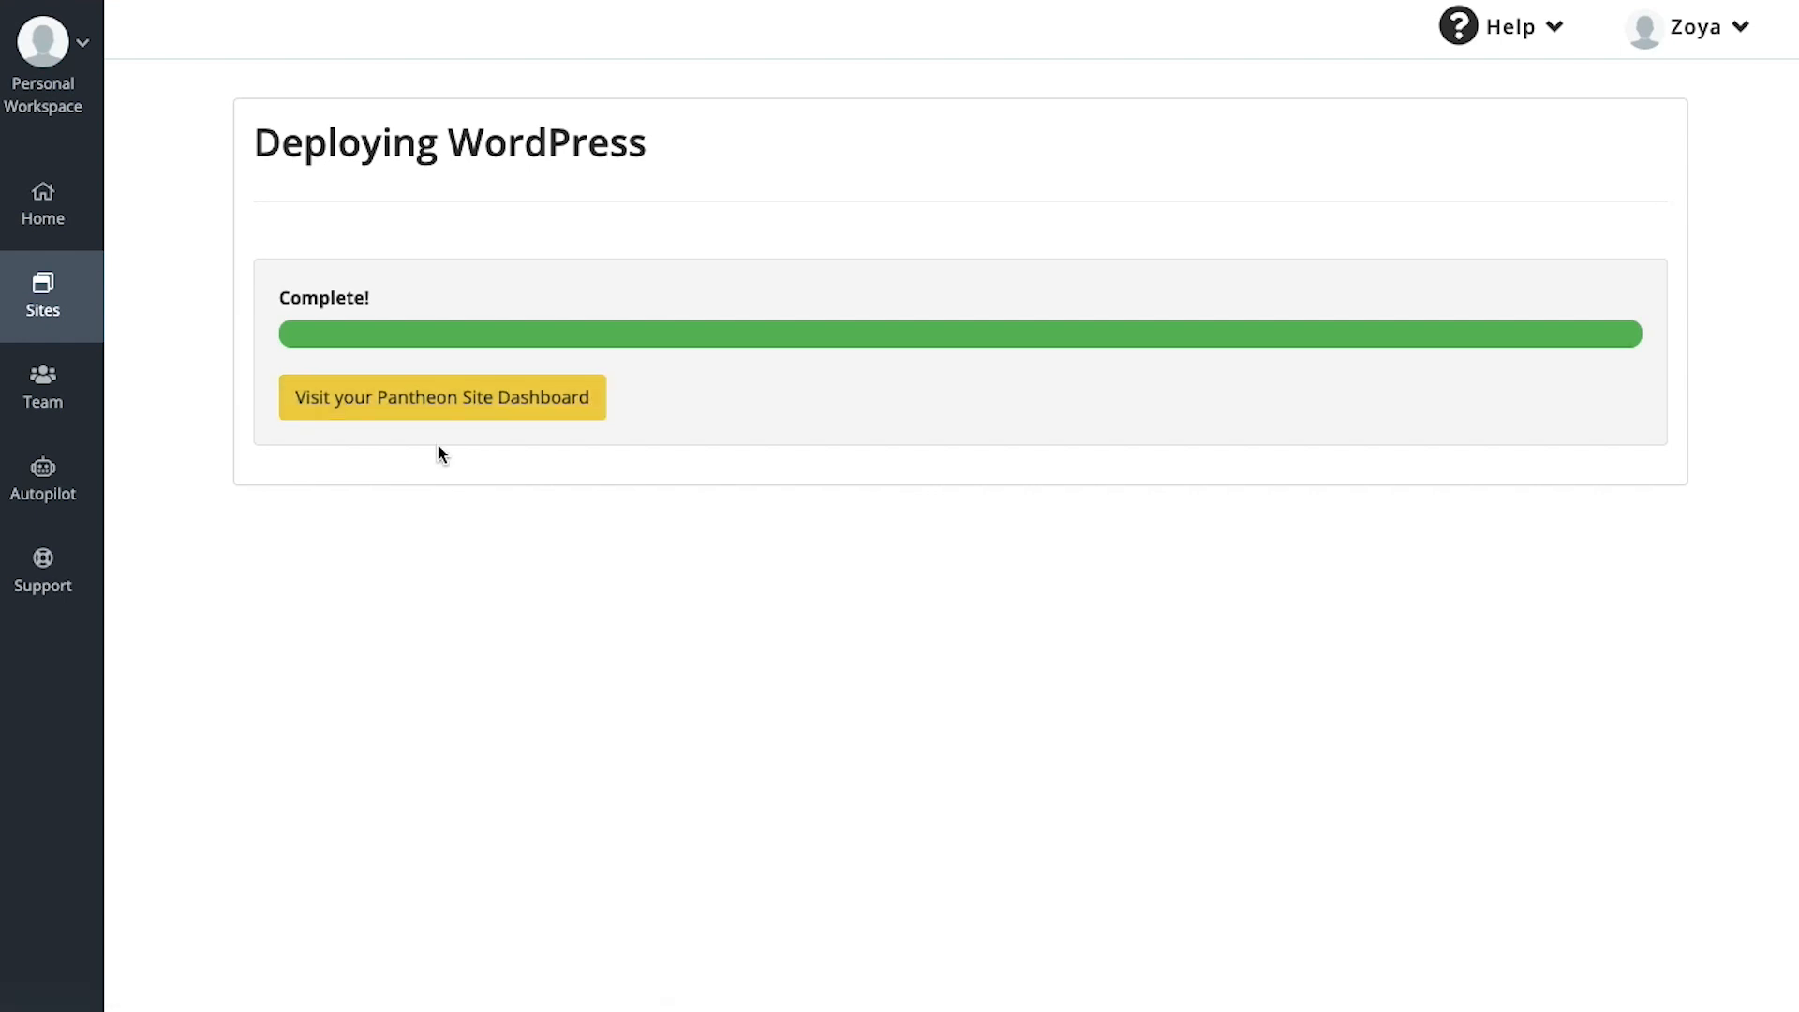
# Open the zoyhab dashboard, view and close the SFTP details, then visit the development site
pyautogui.click(424, 401)
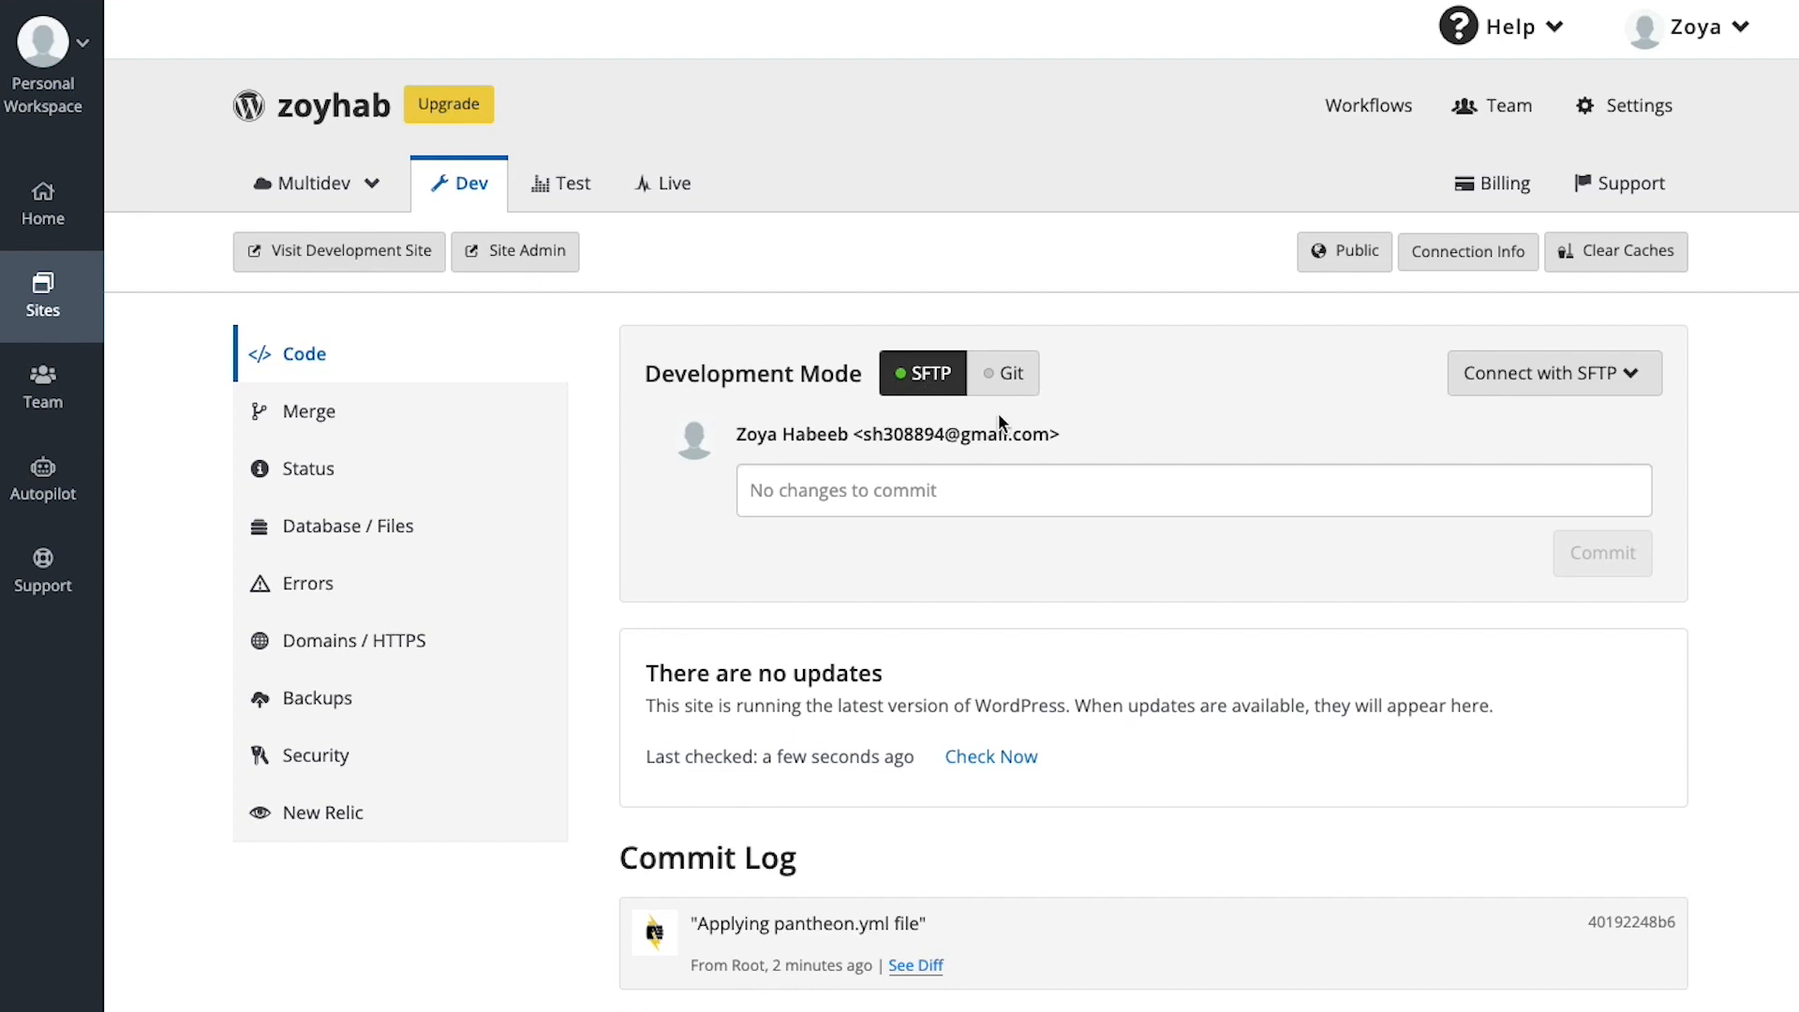
pyautogui.click(1574, 379)
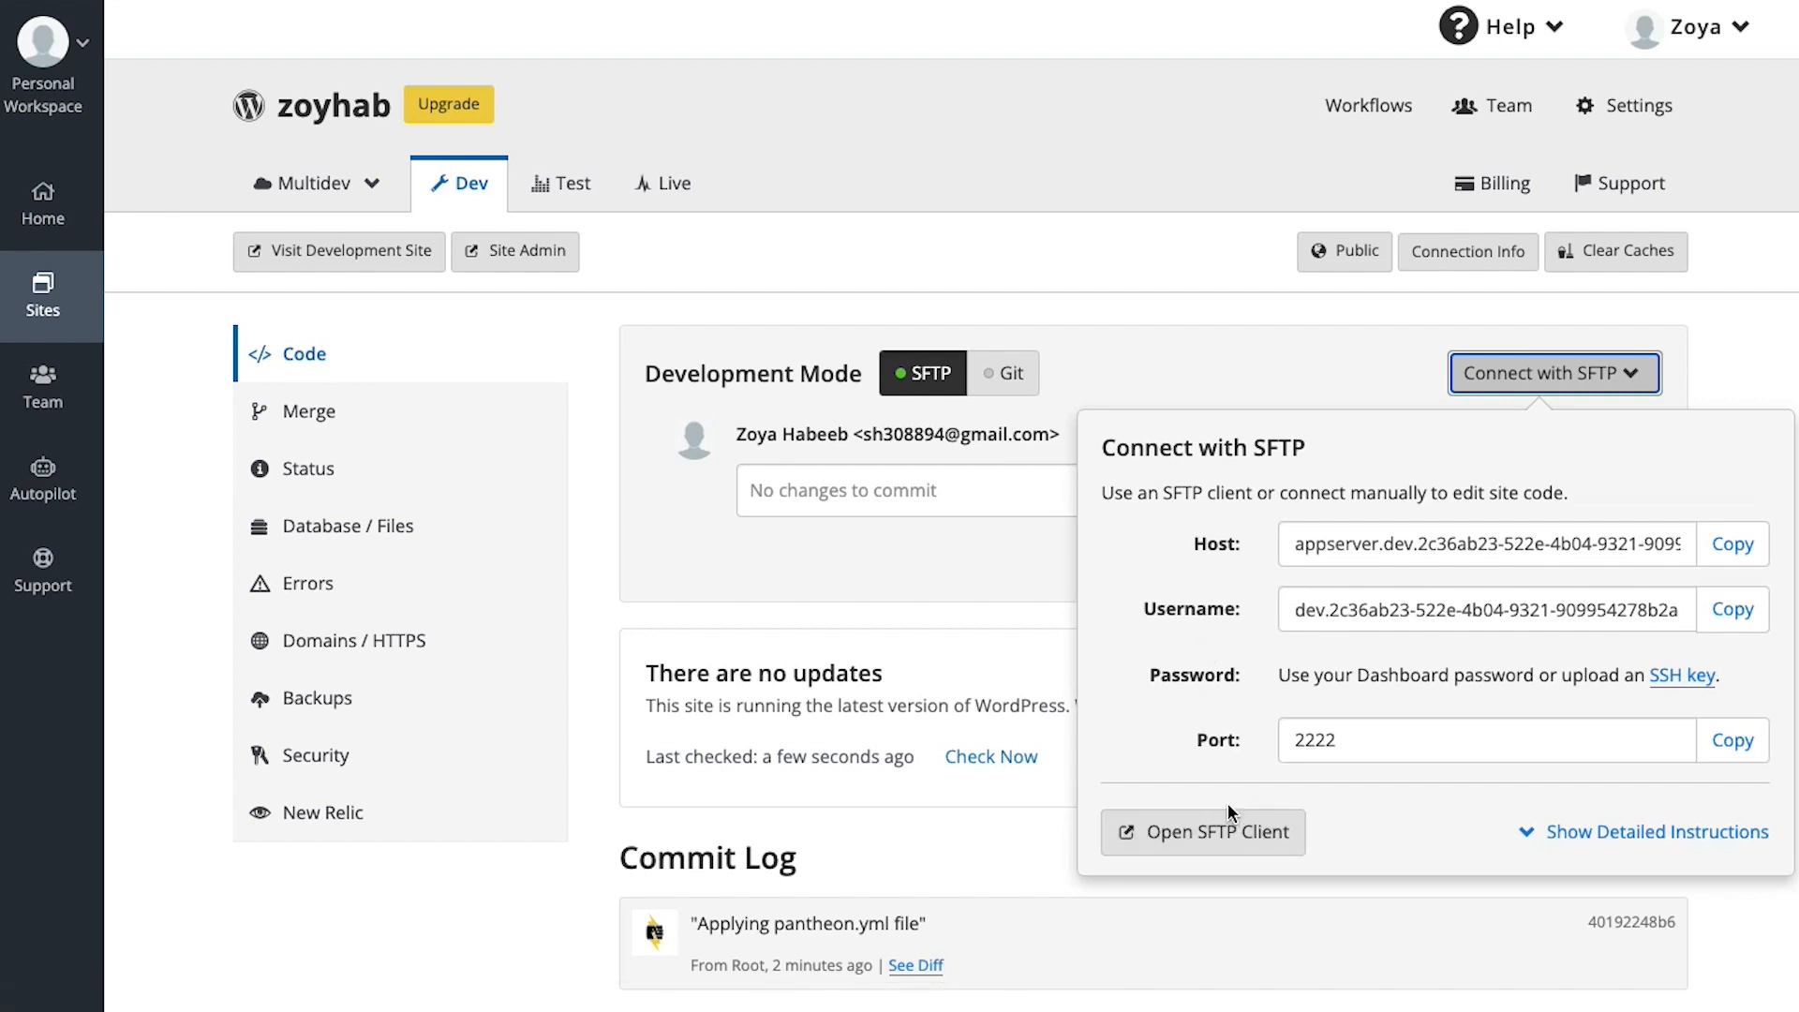
pyautogui.click(823, 591)
pyautogui.scroll(-2, 823, 587)
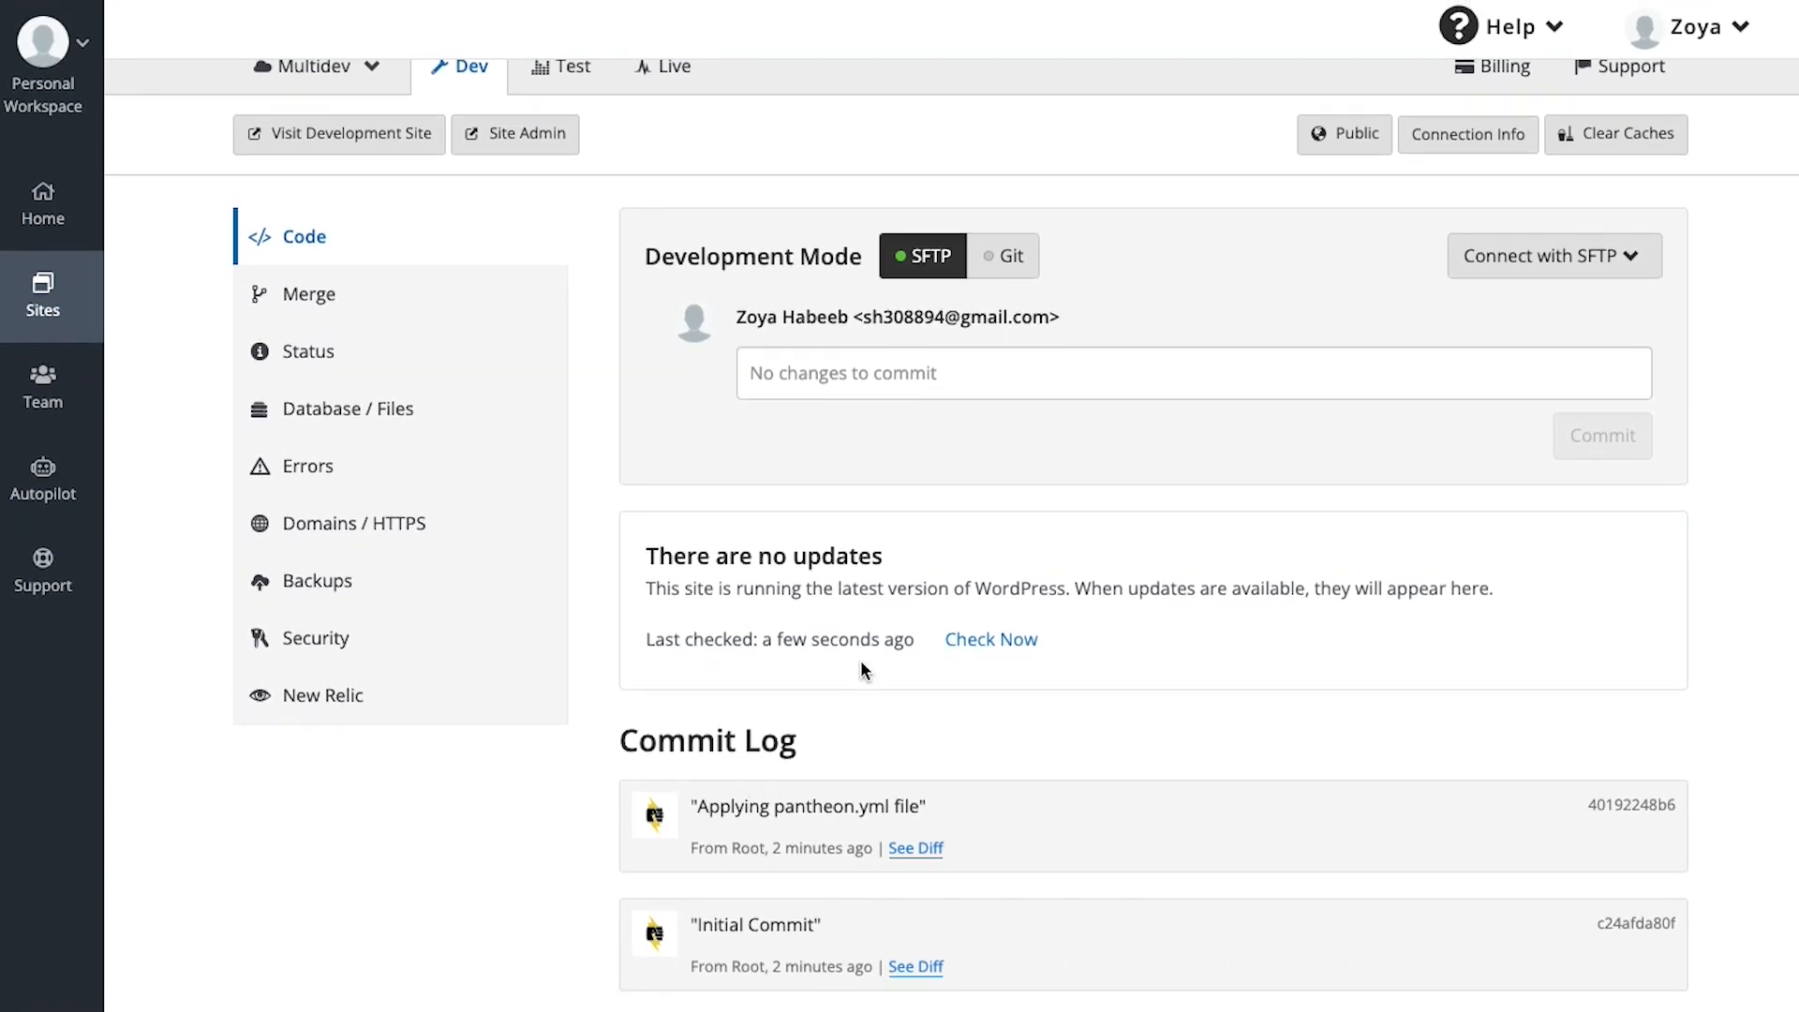
pyautogui.scroll(2, 828, 565)
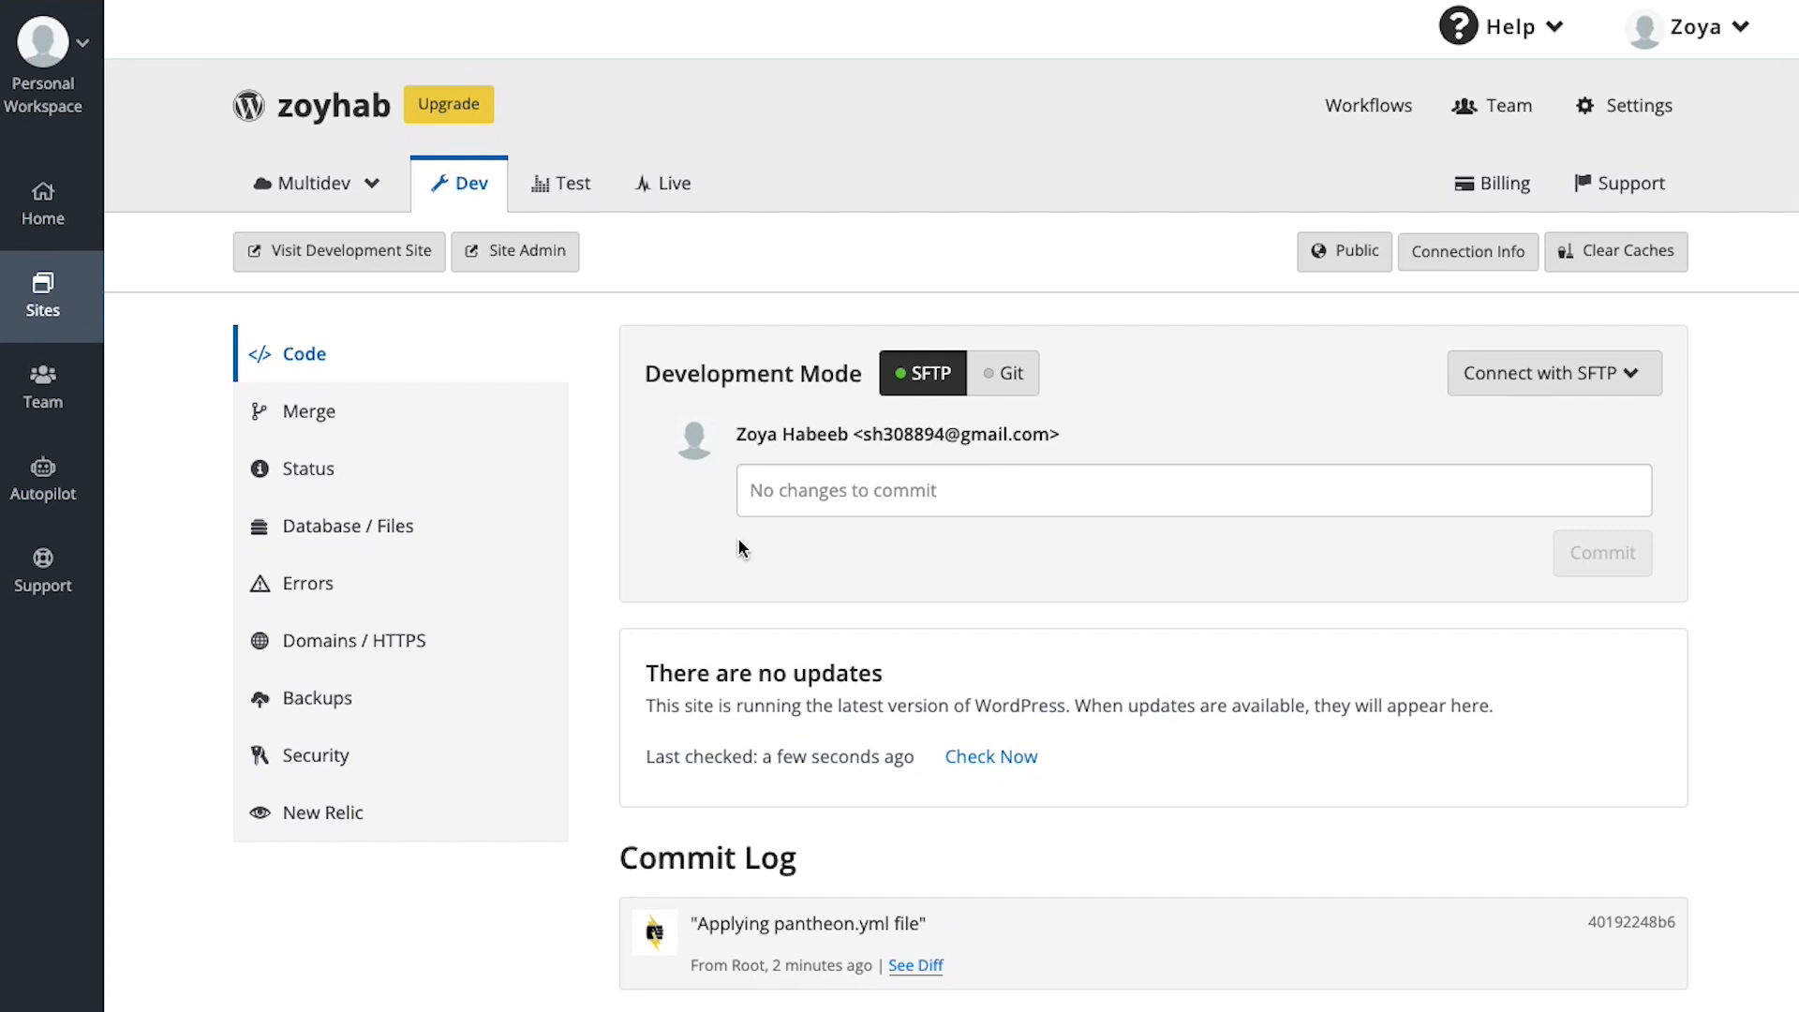
pyautogui.click(352, 253)
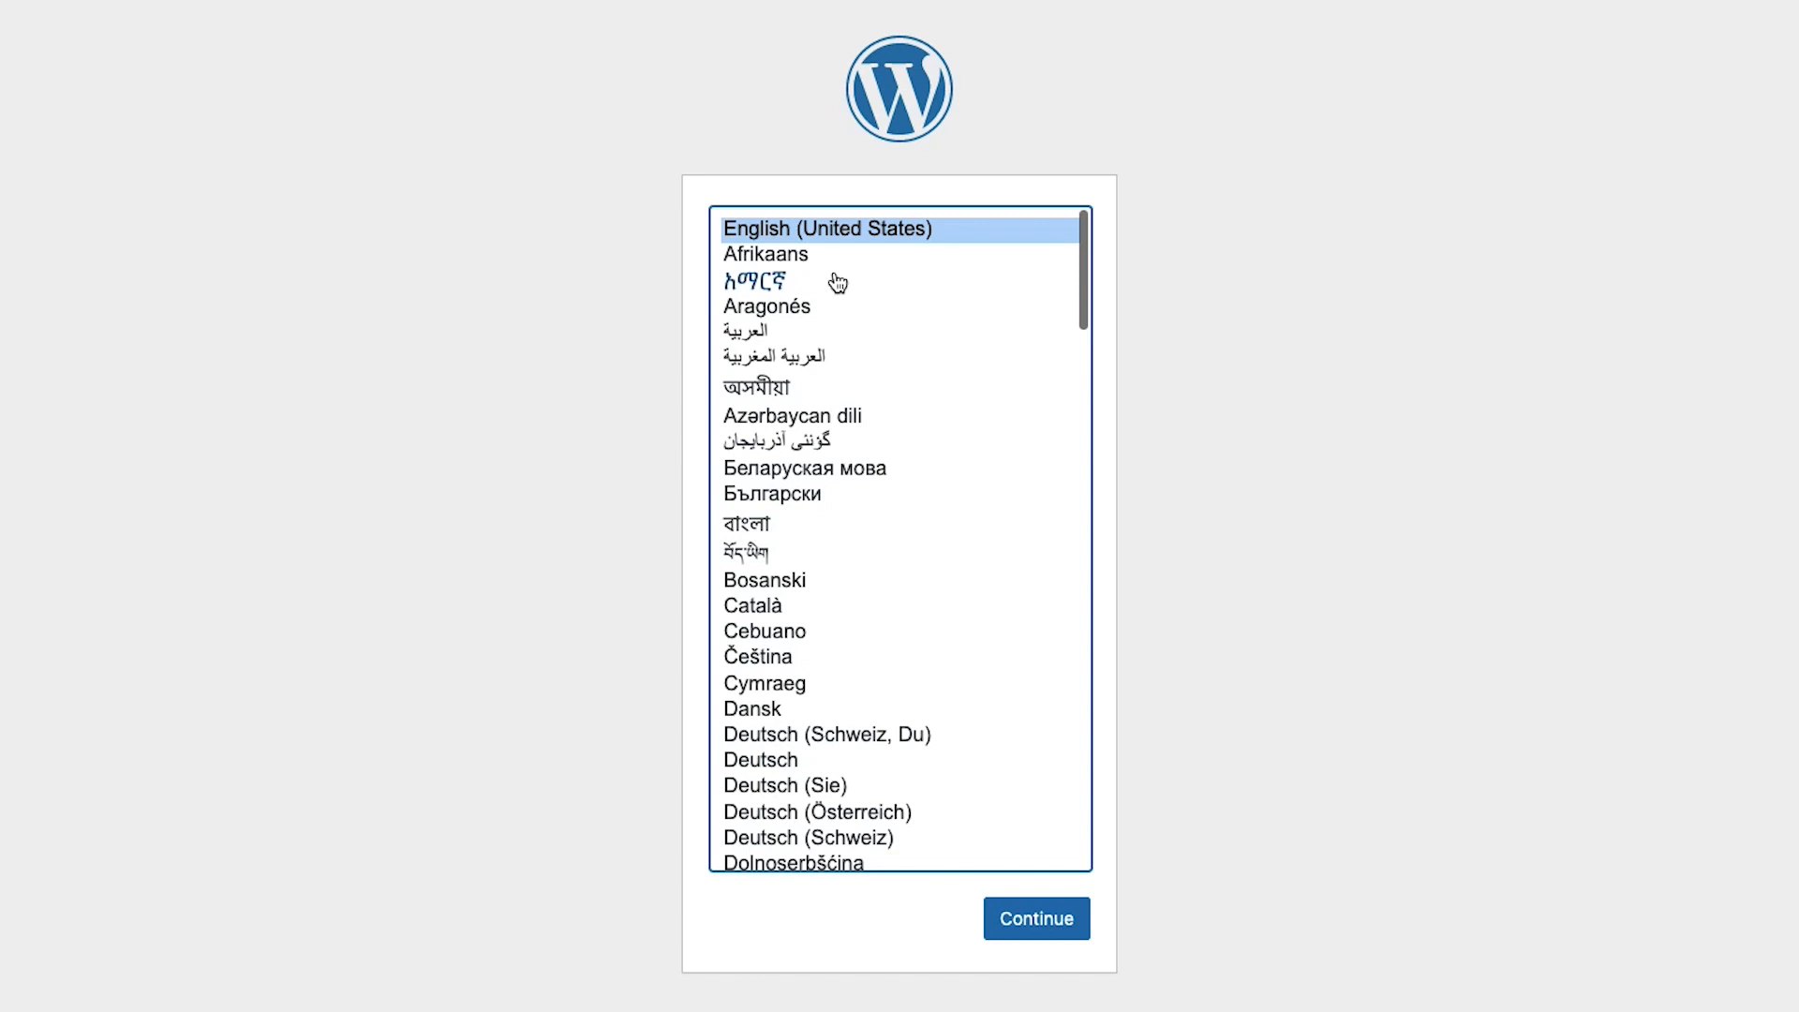
# Install WordPress in English with site title zoyhab, an admin username, password and e-mail
pyautogui.click(1020, 923)
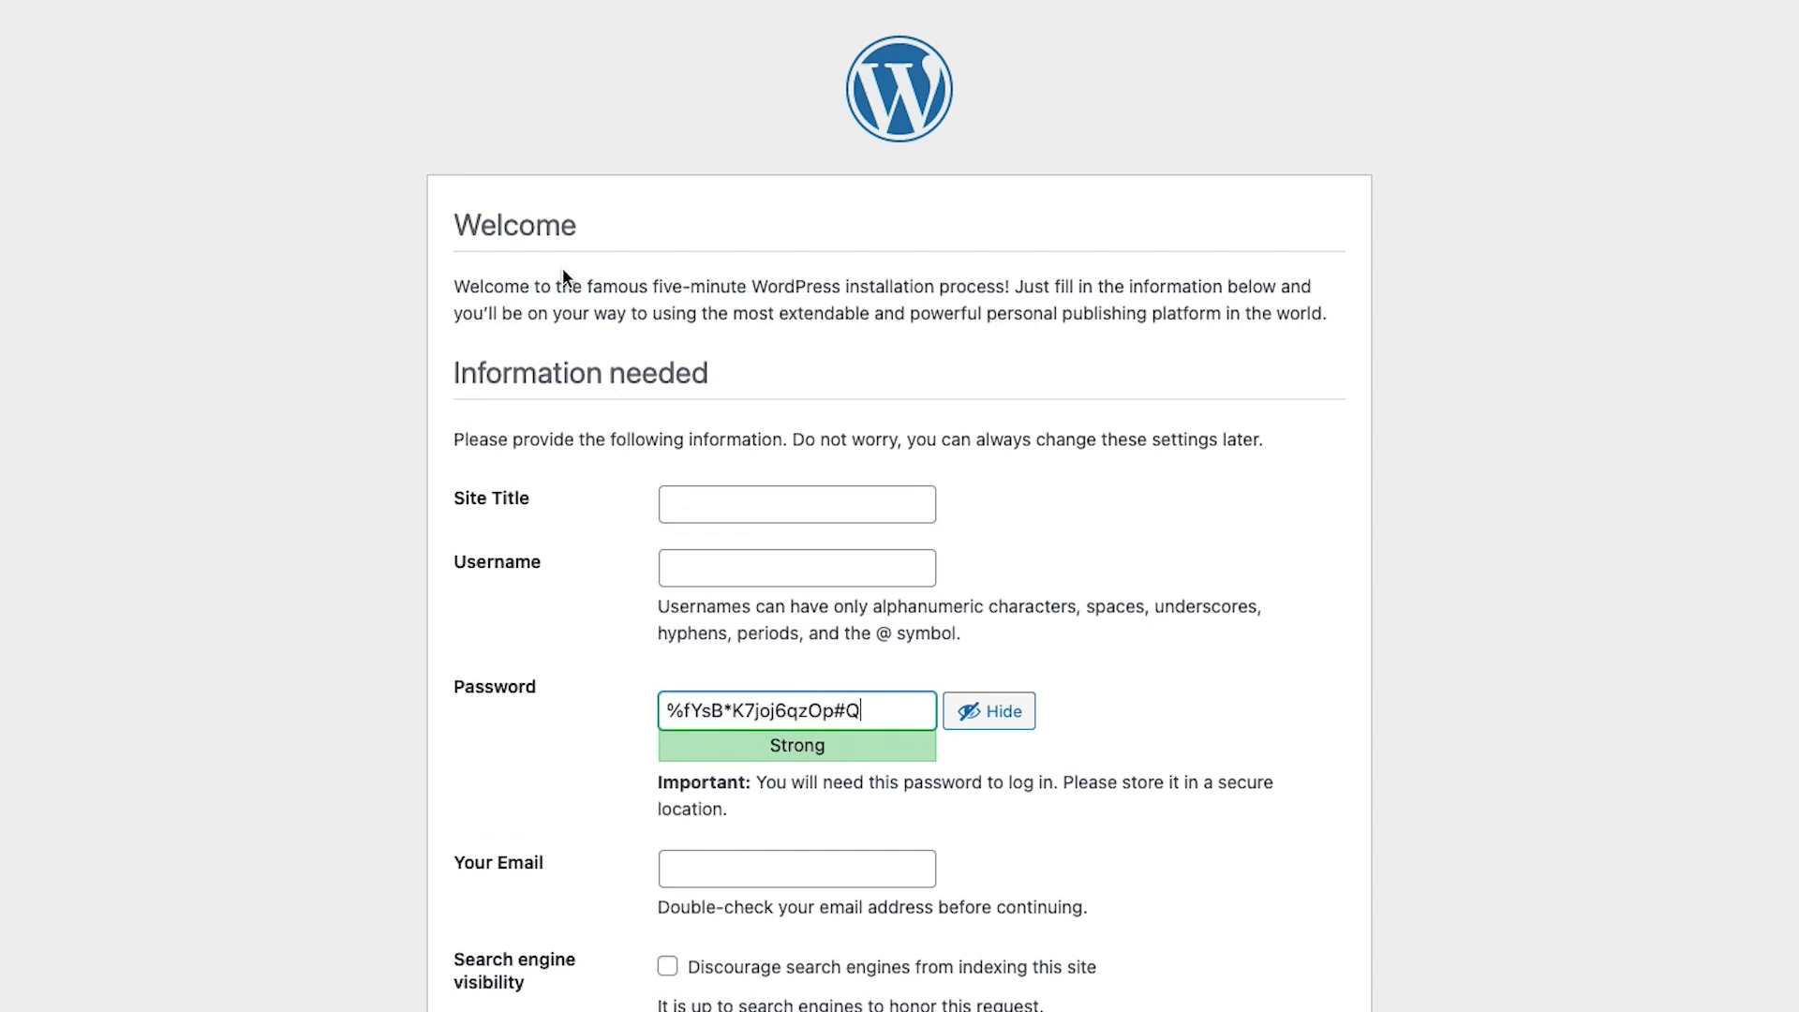
pyautogui.click(701, 498)
pyautogui.write('zoyhab')
pyautogui.click(721, 567)
pyautogui.write('zotyhab')
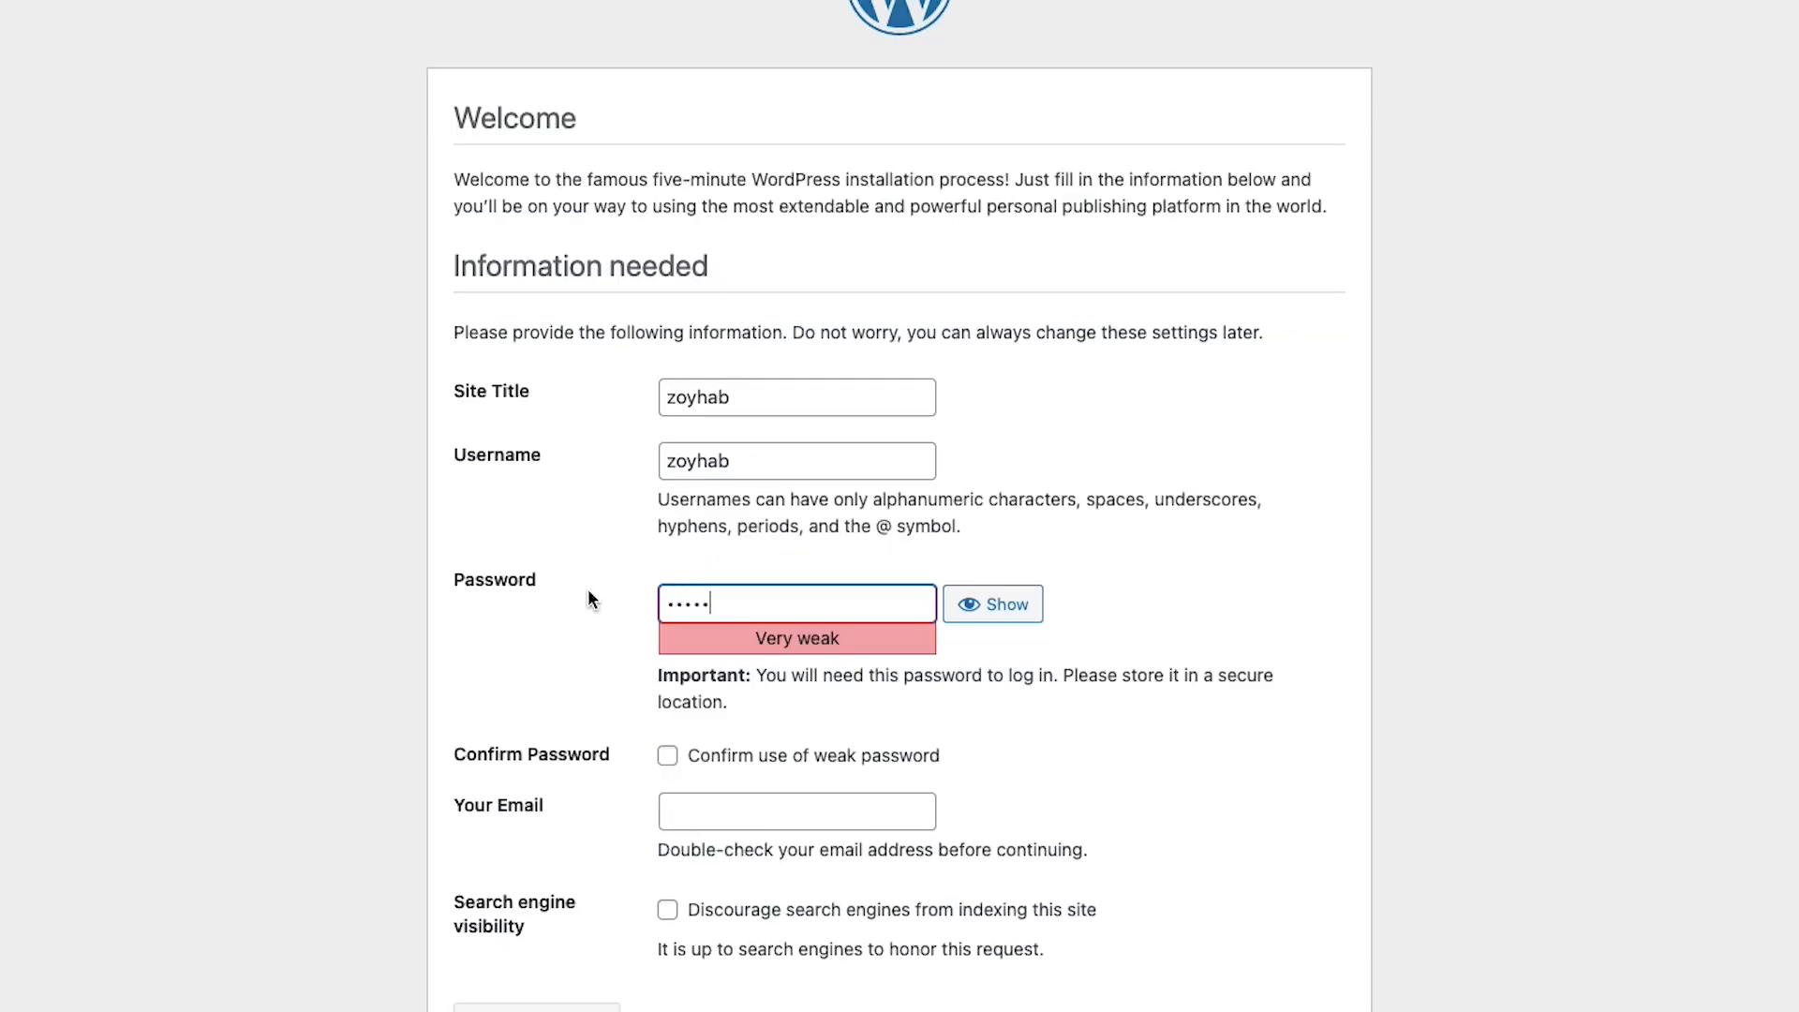
pyautogui.write('•••••••••')
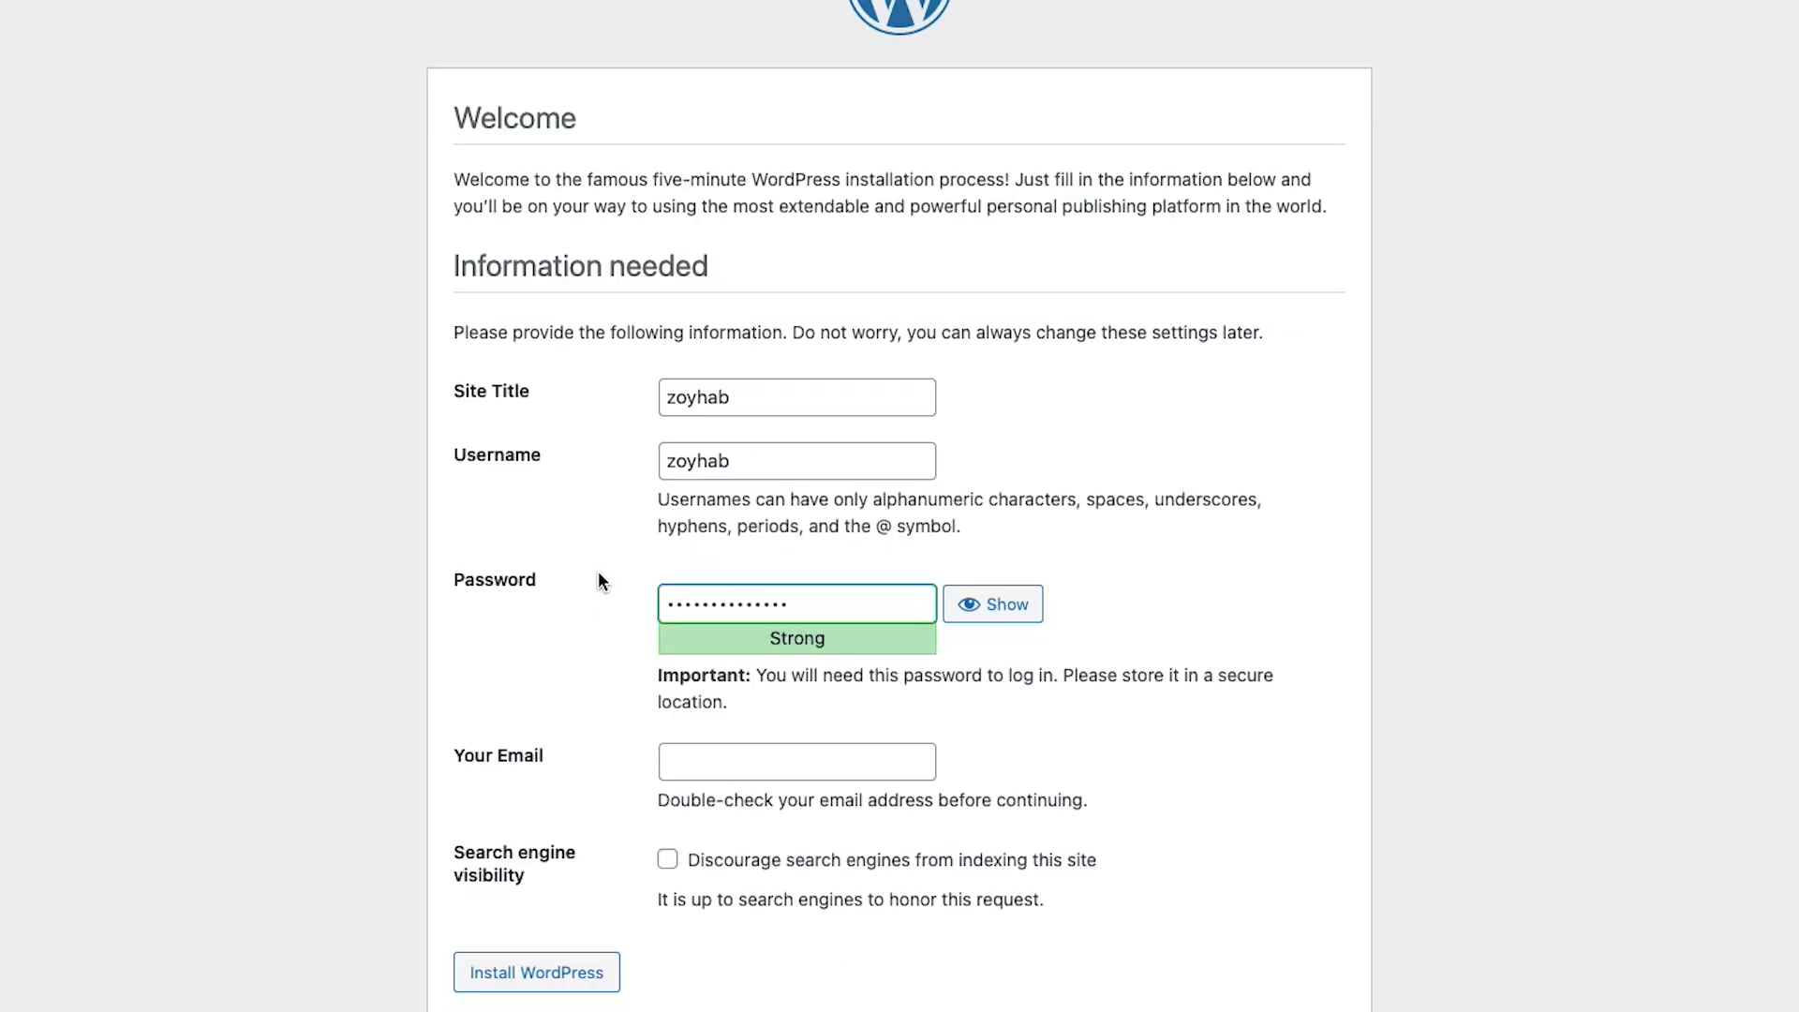
pyautogui.click(703, 758)
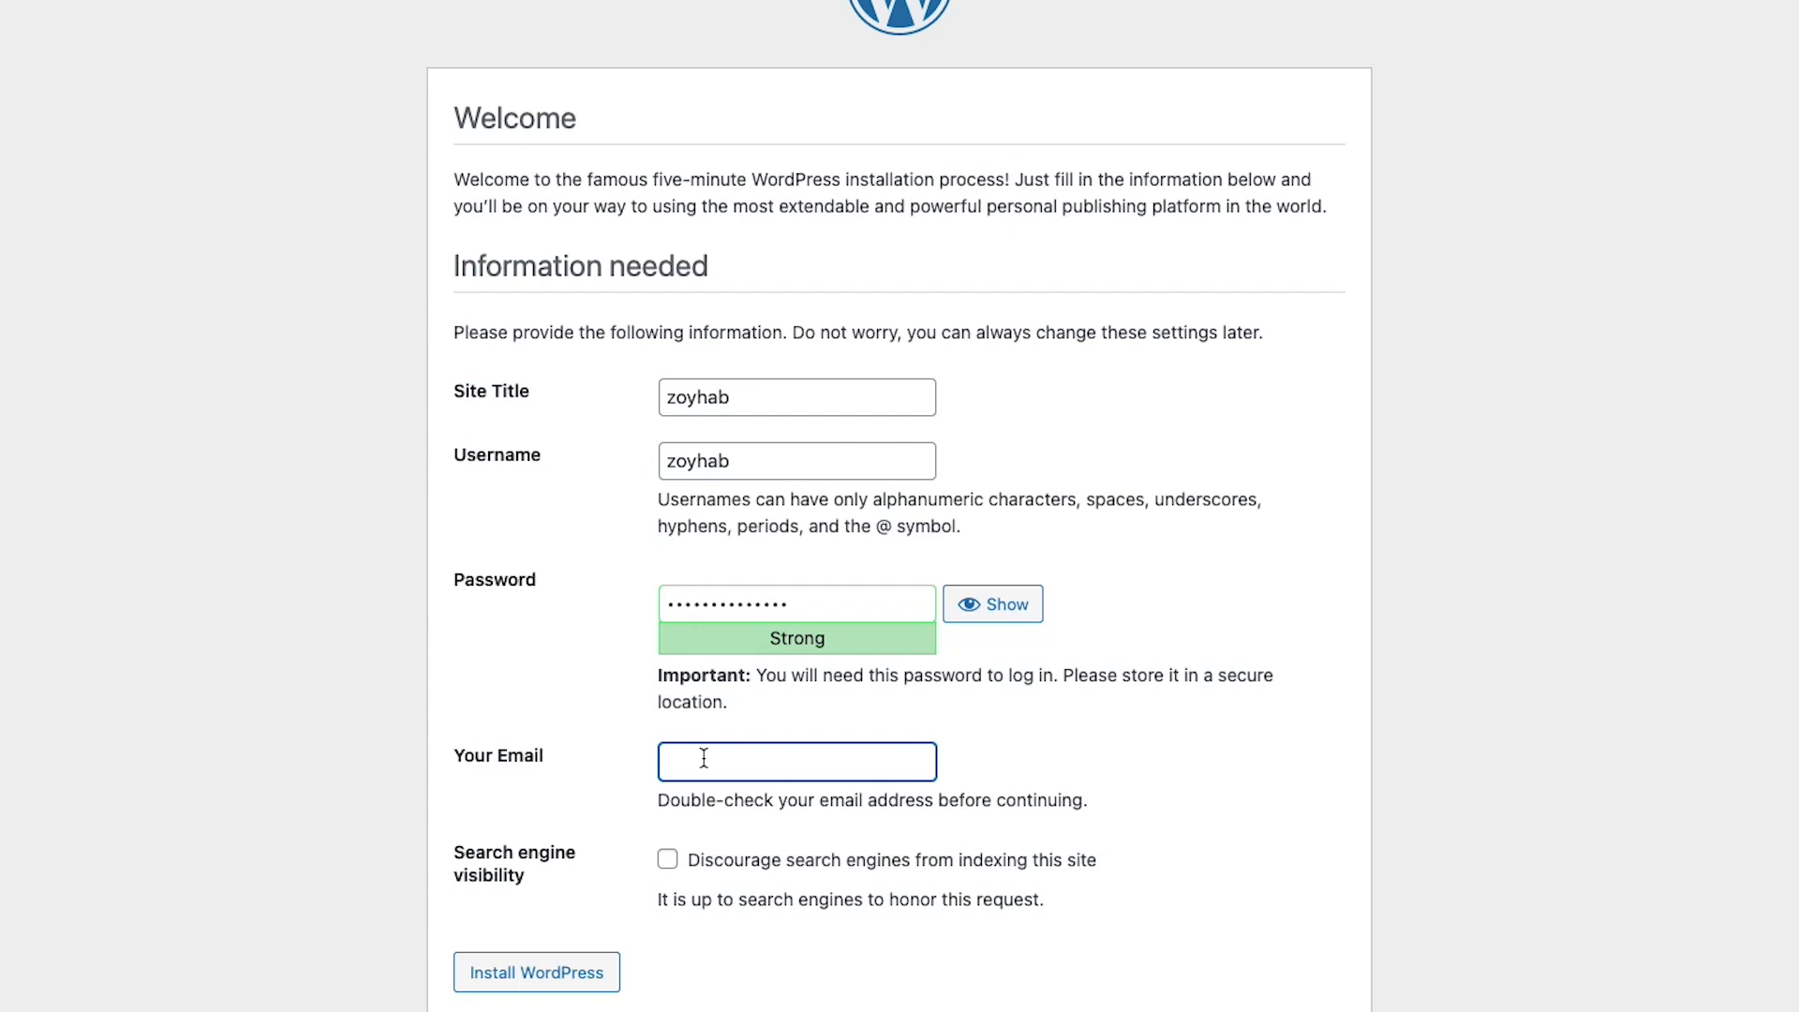
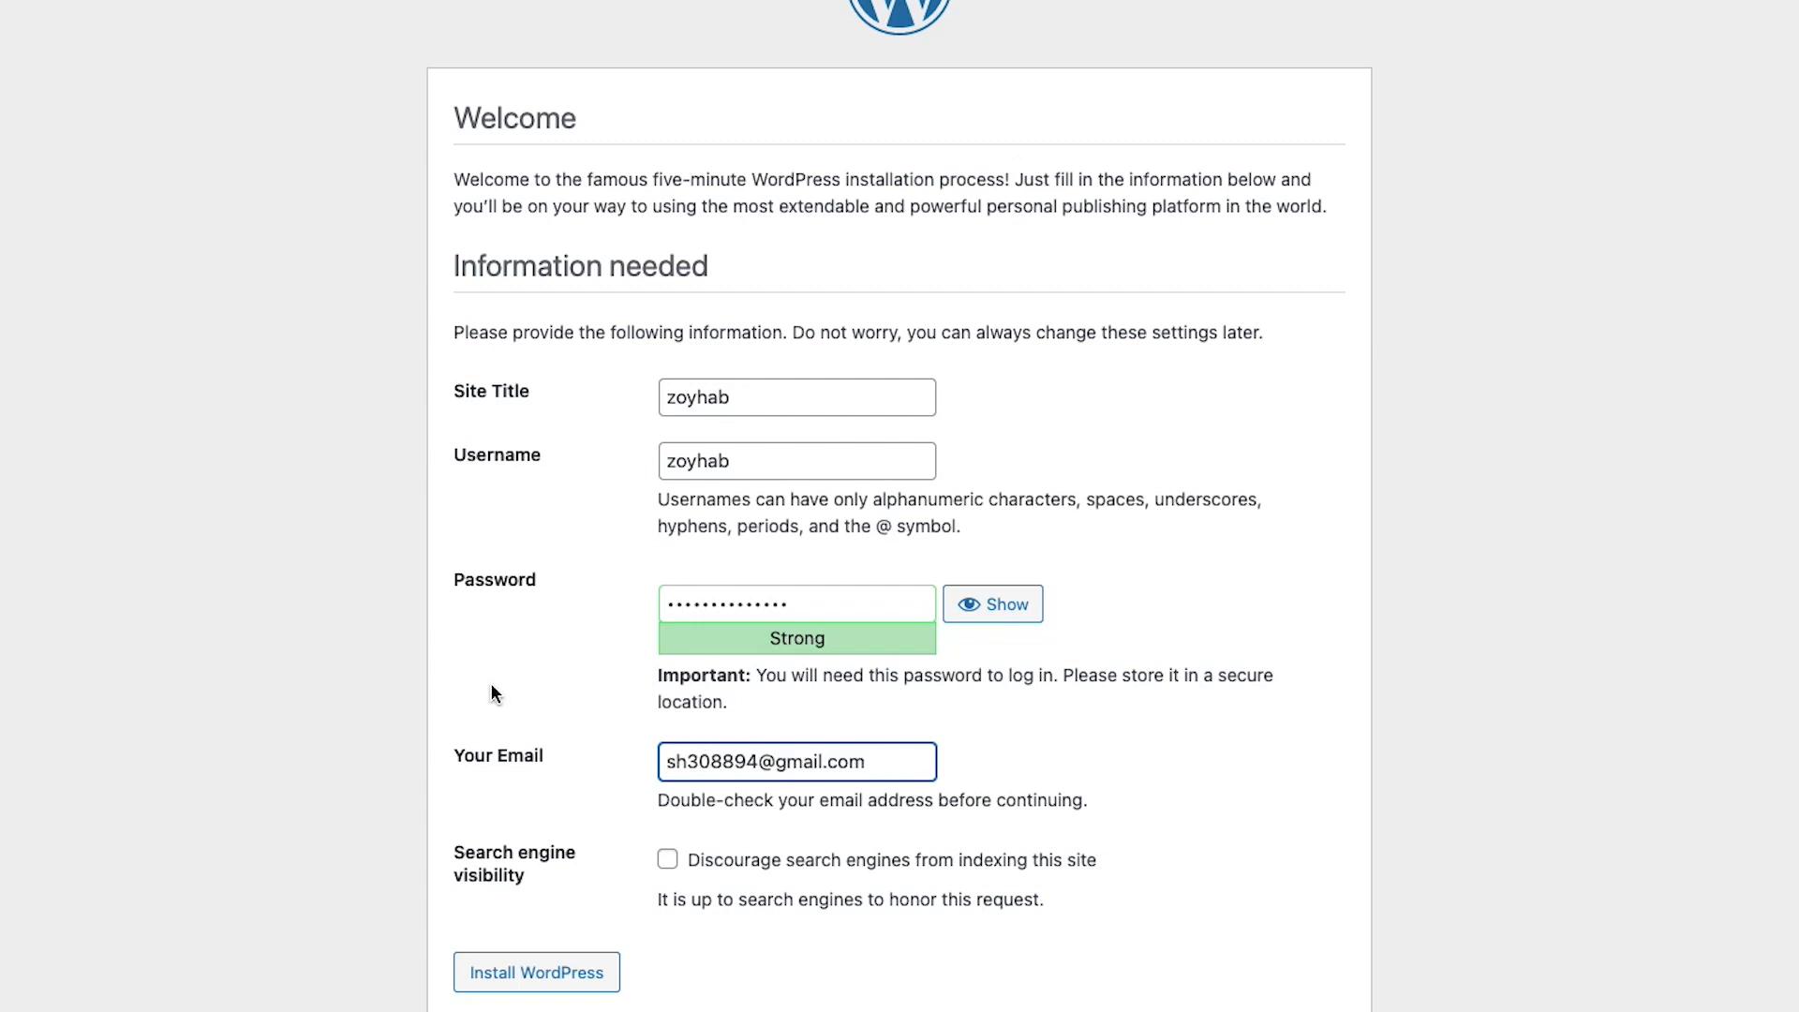
pyautogui.scroll(-1, 489, 771)
pyautogui.scroll(-1, 488, 771)
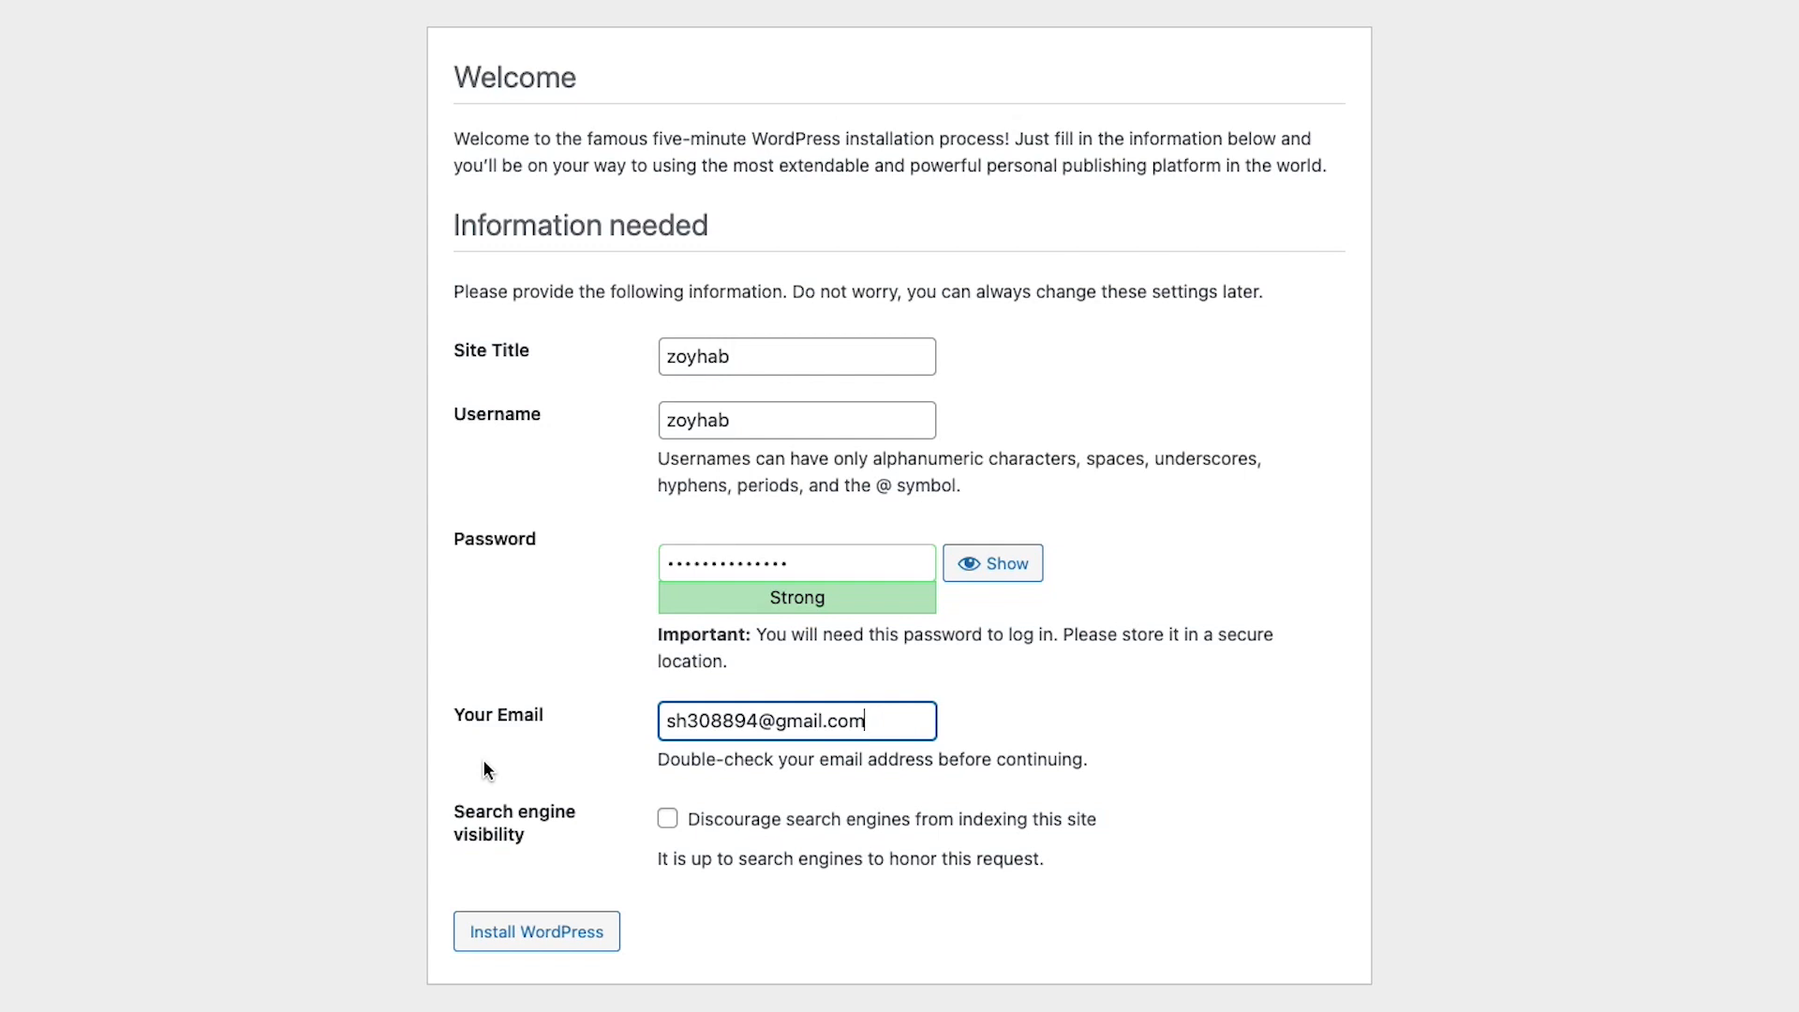
pyautogui.click(523, 932)
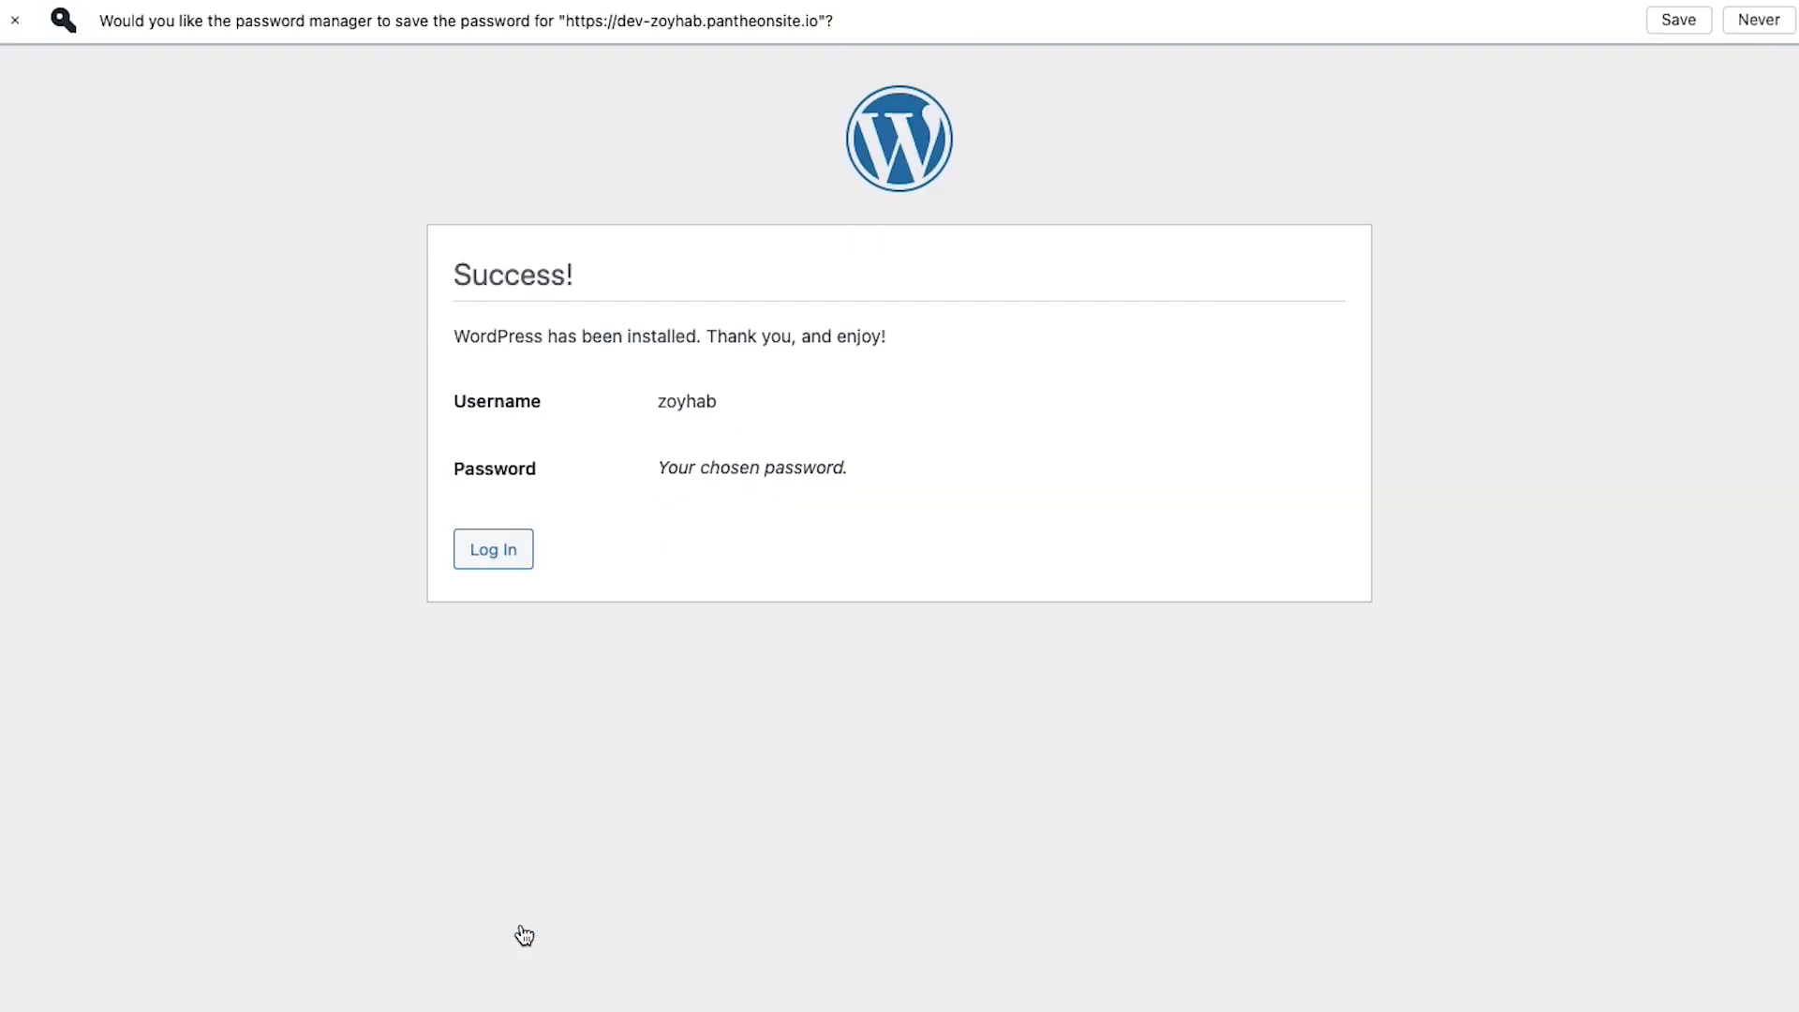
# Decline saving the password and log in with the admin username and password
pyautogui.click(1748, 13)
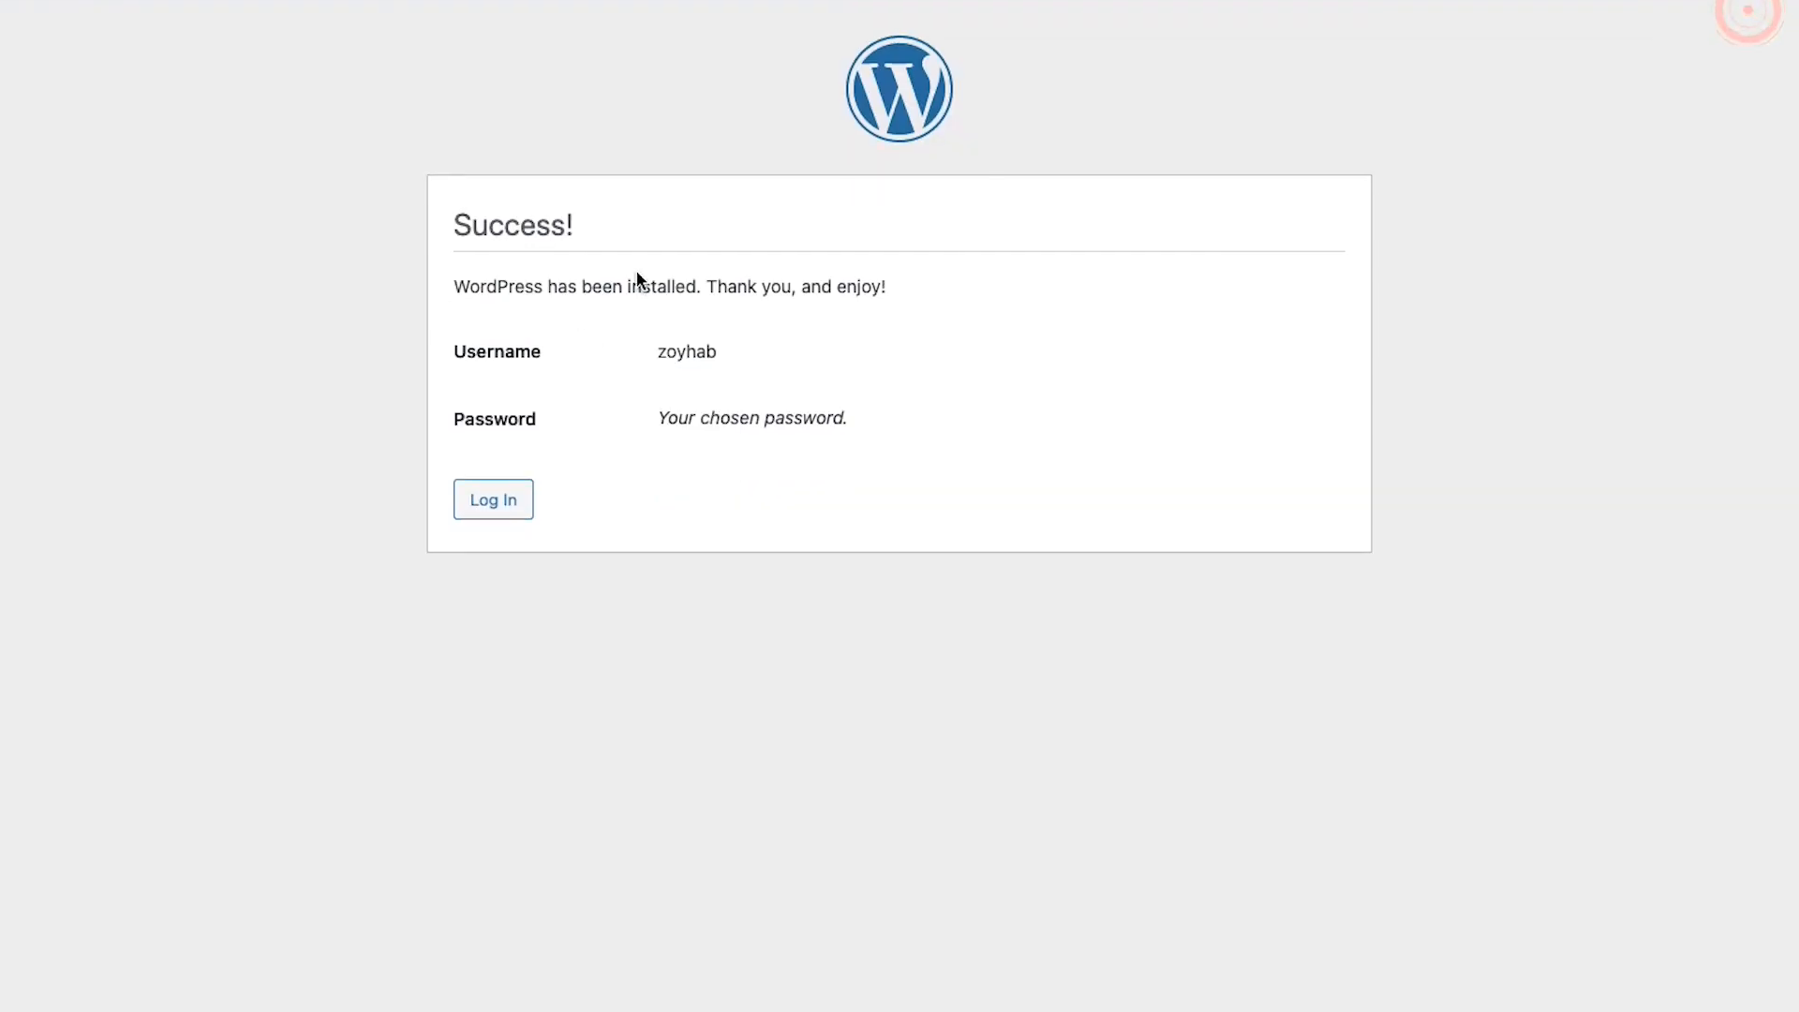
pyautogui.click(488, 506)
pyautogui.write('zo')
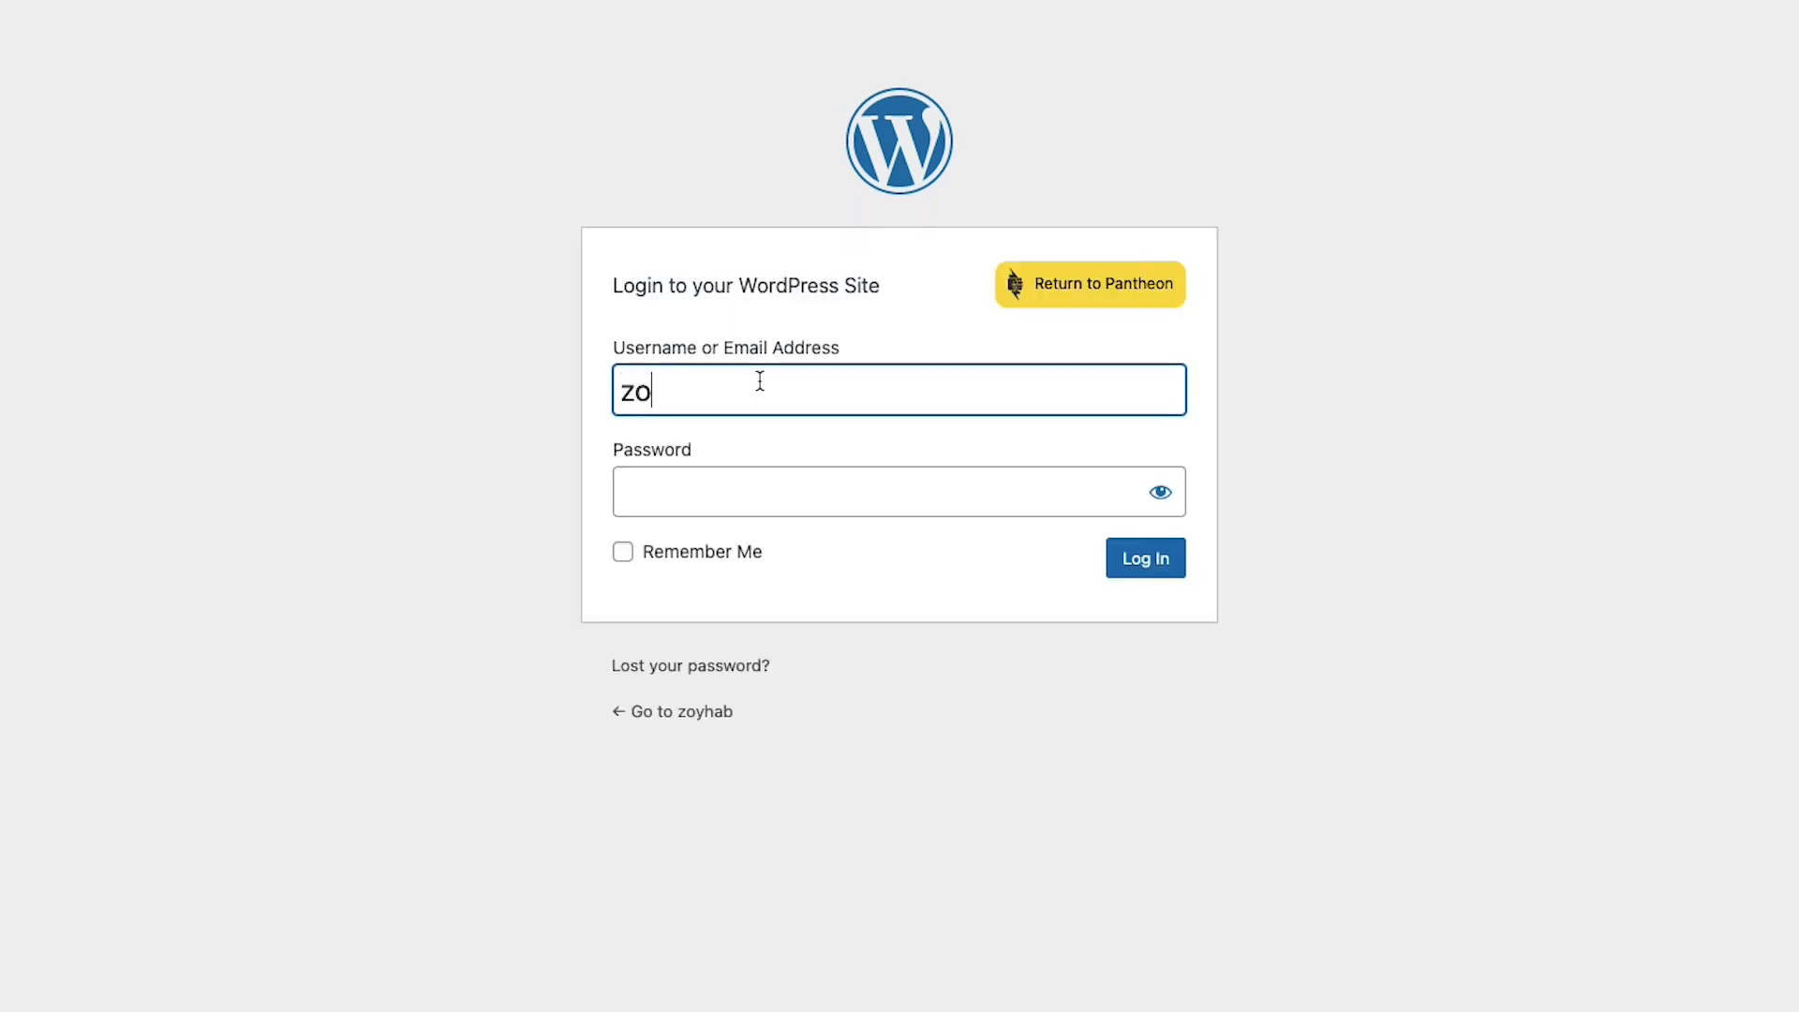
pyautogui.write('yhab')
pyautogui.press('Tab')
pyautogui.write('●●●●●●●●●●●●●')
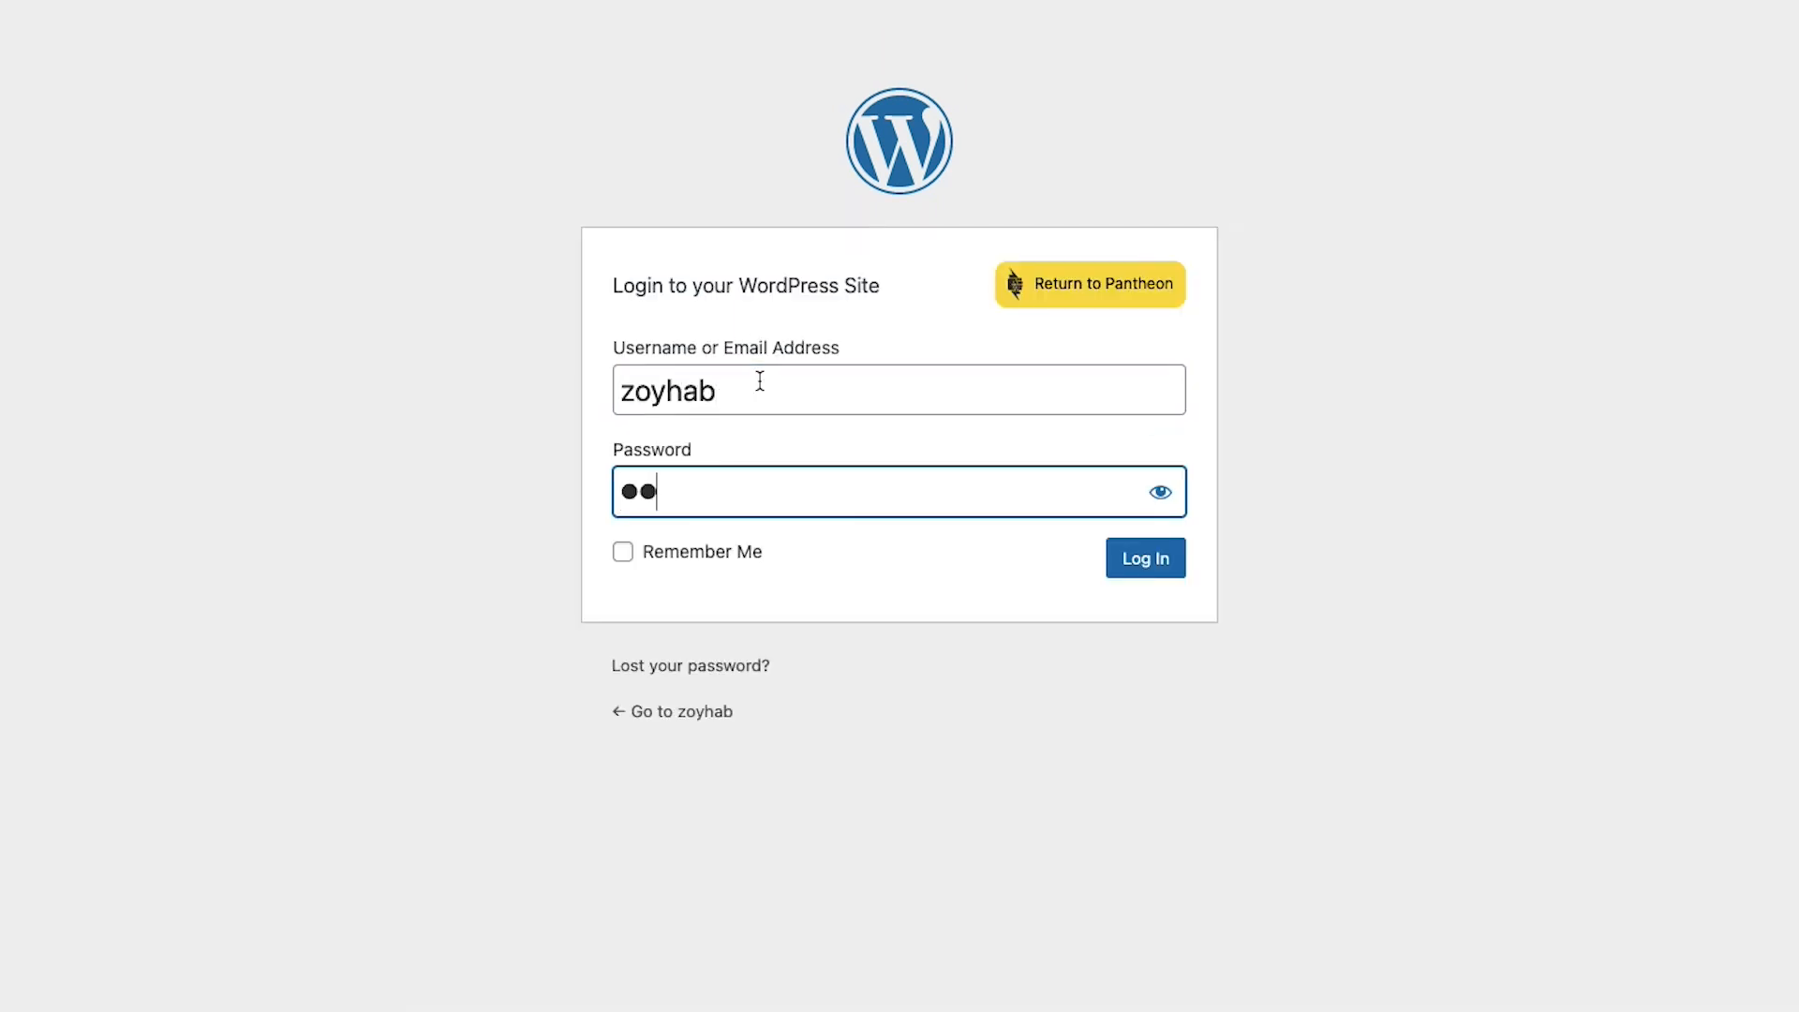
pyautogui.write('●')
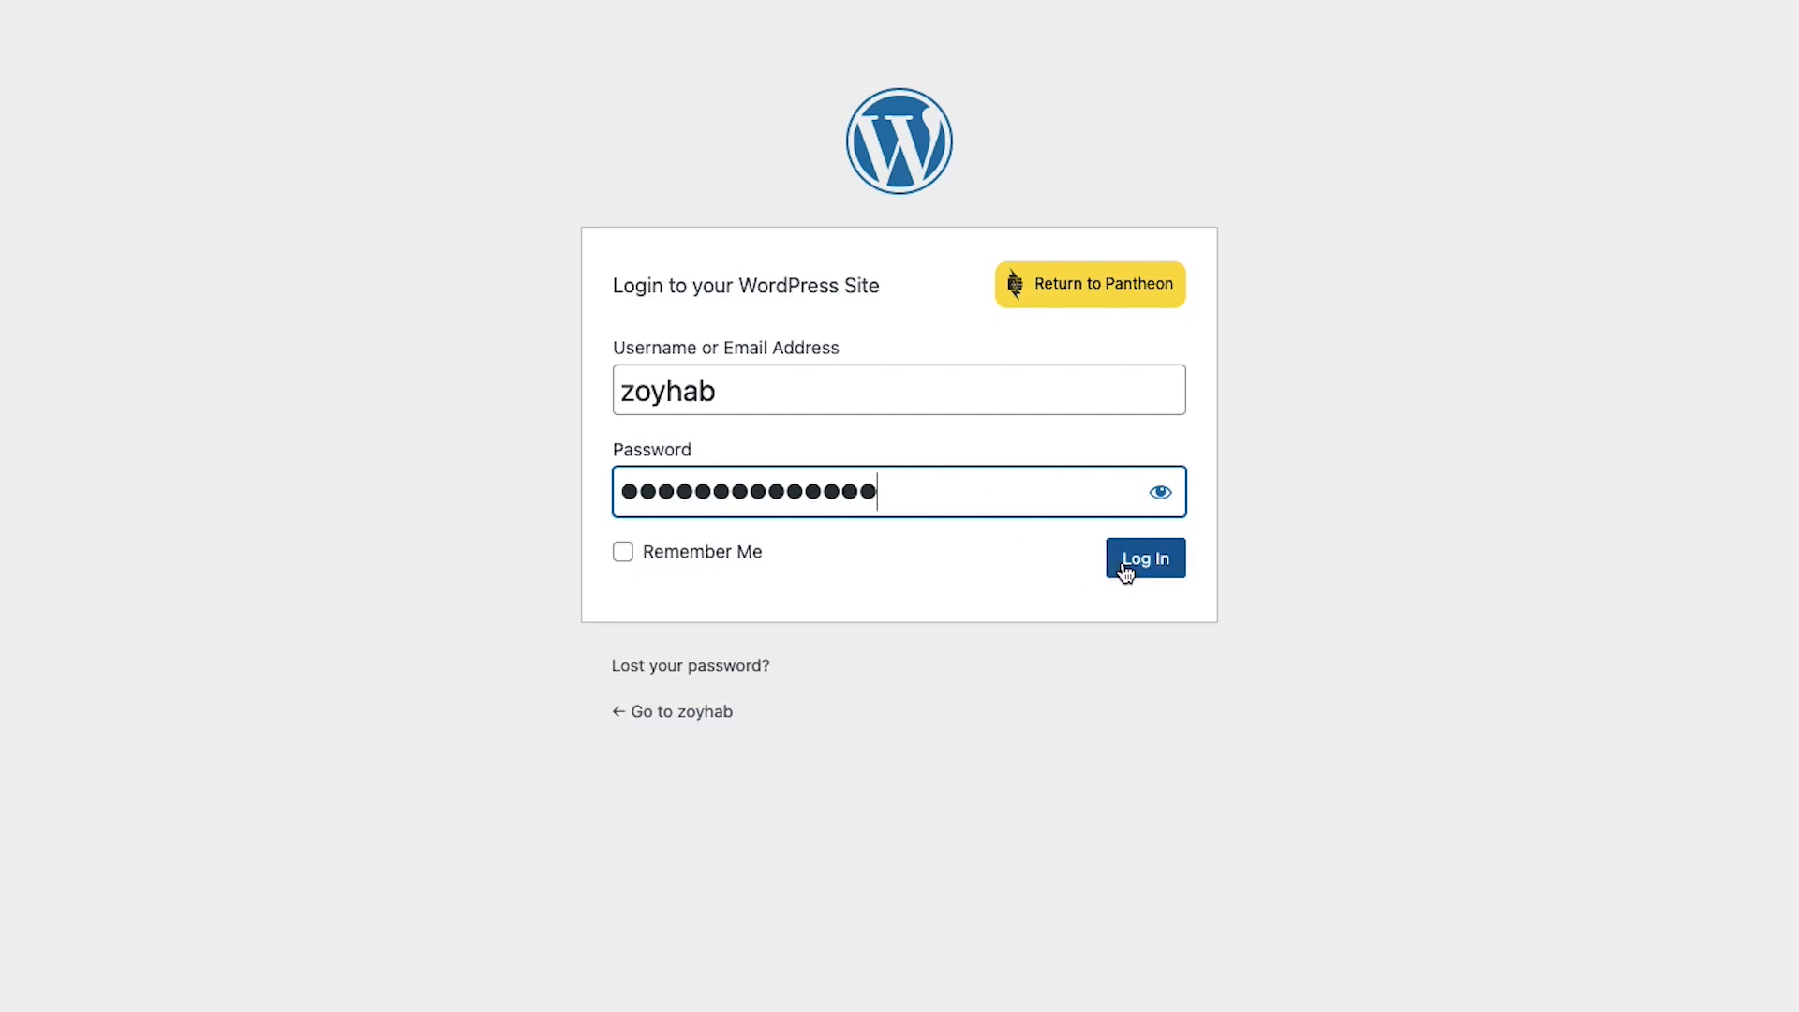
pyautogui.click(1125, 568)
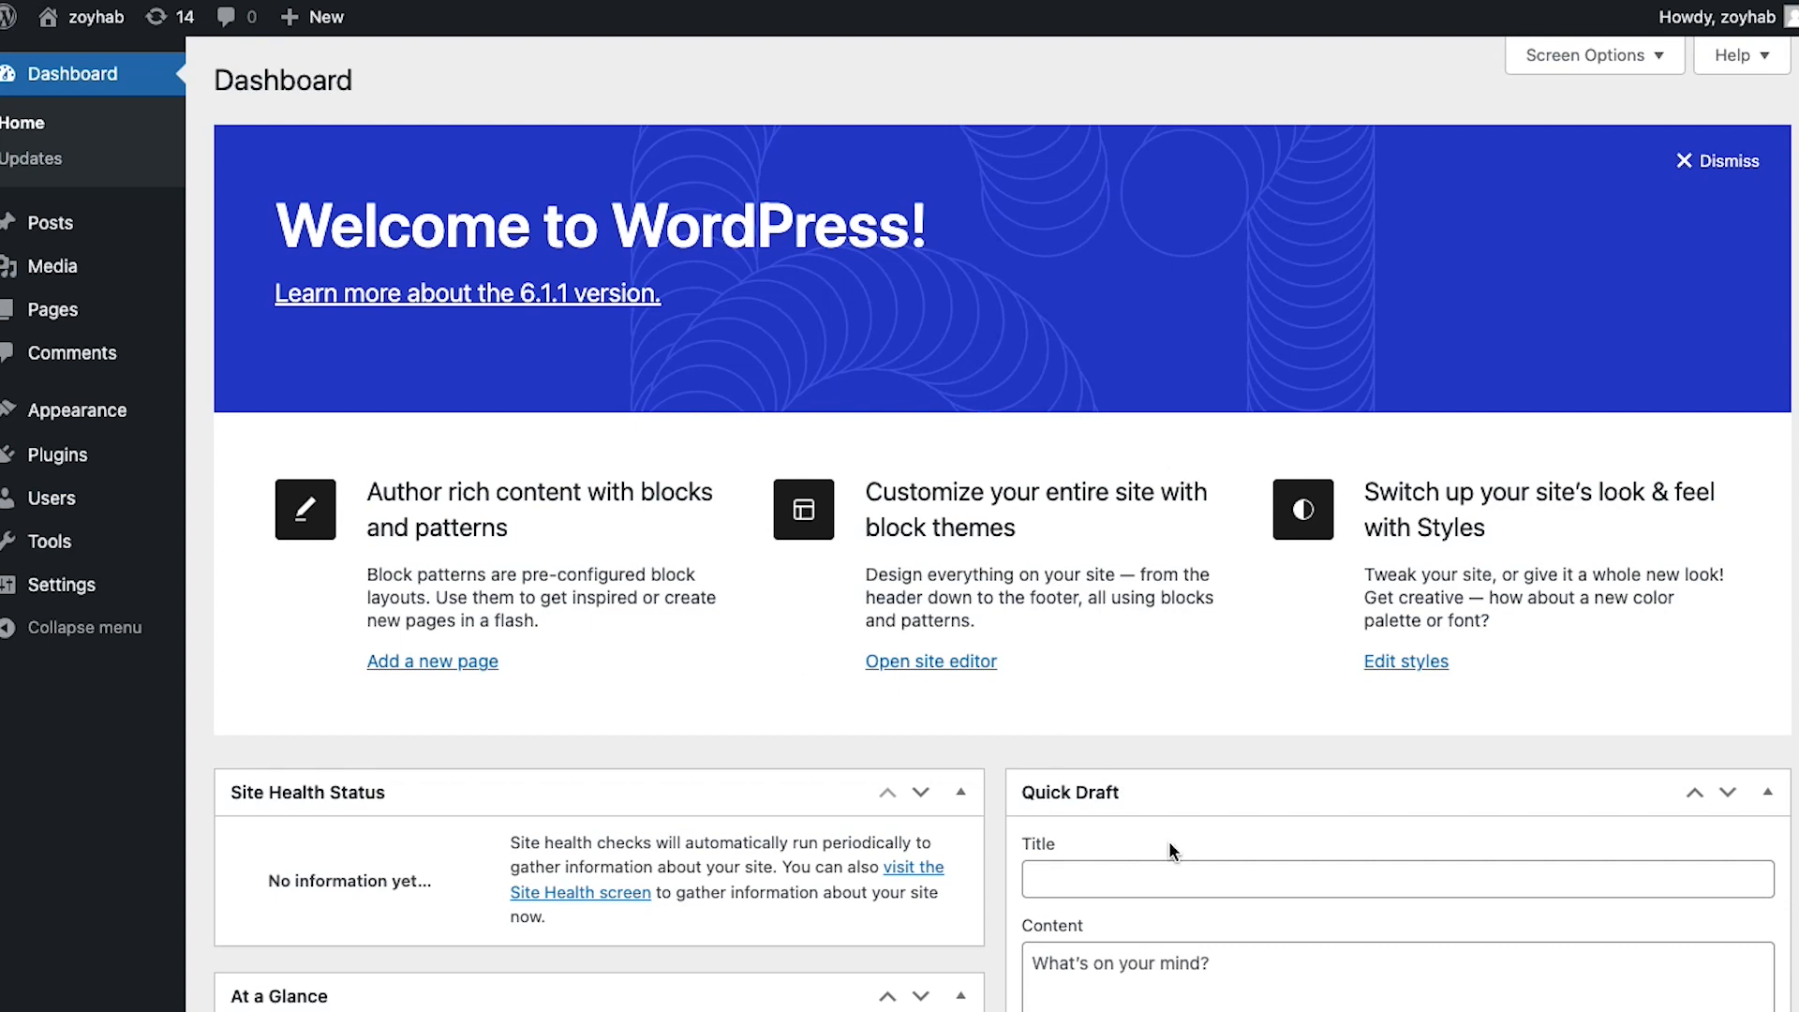
# Search Plugins > Add New for 'elementor', then install and activate Elementor Website Builder
pyautogui.scroll(-10, 1167, 841)
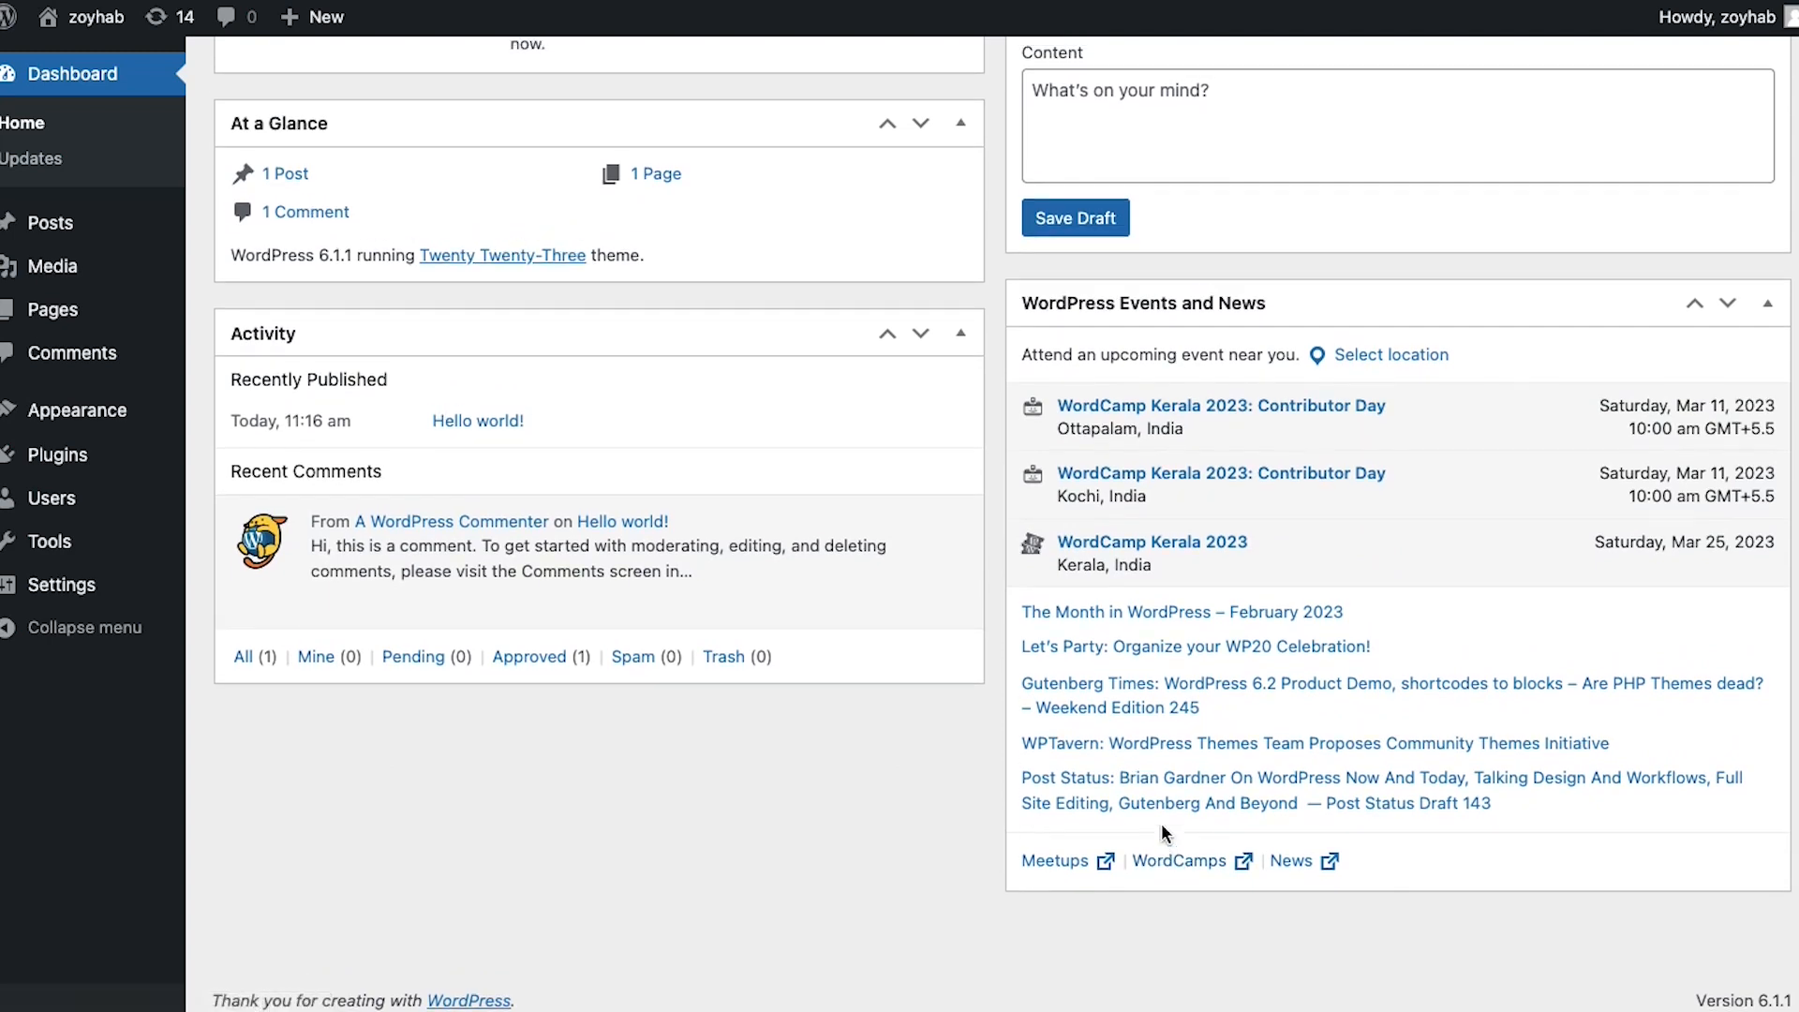
pyautogui.scroll(10, 1161, 822)
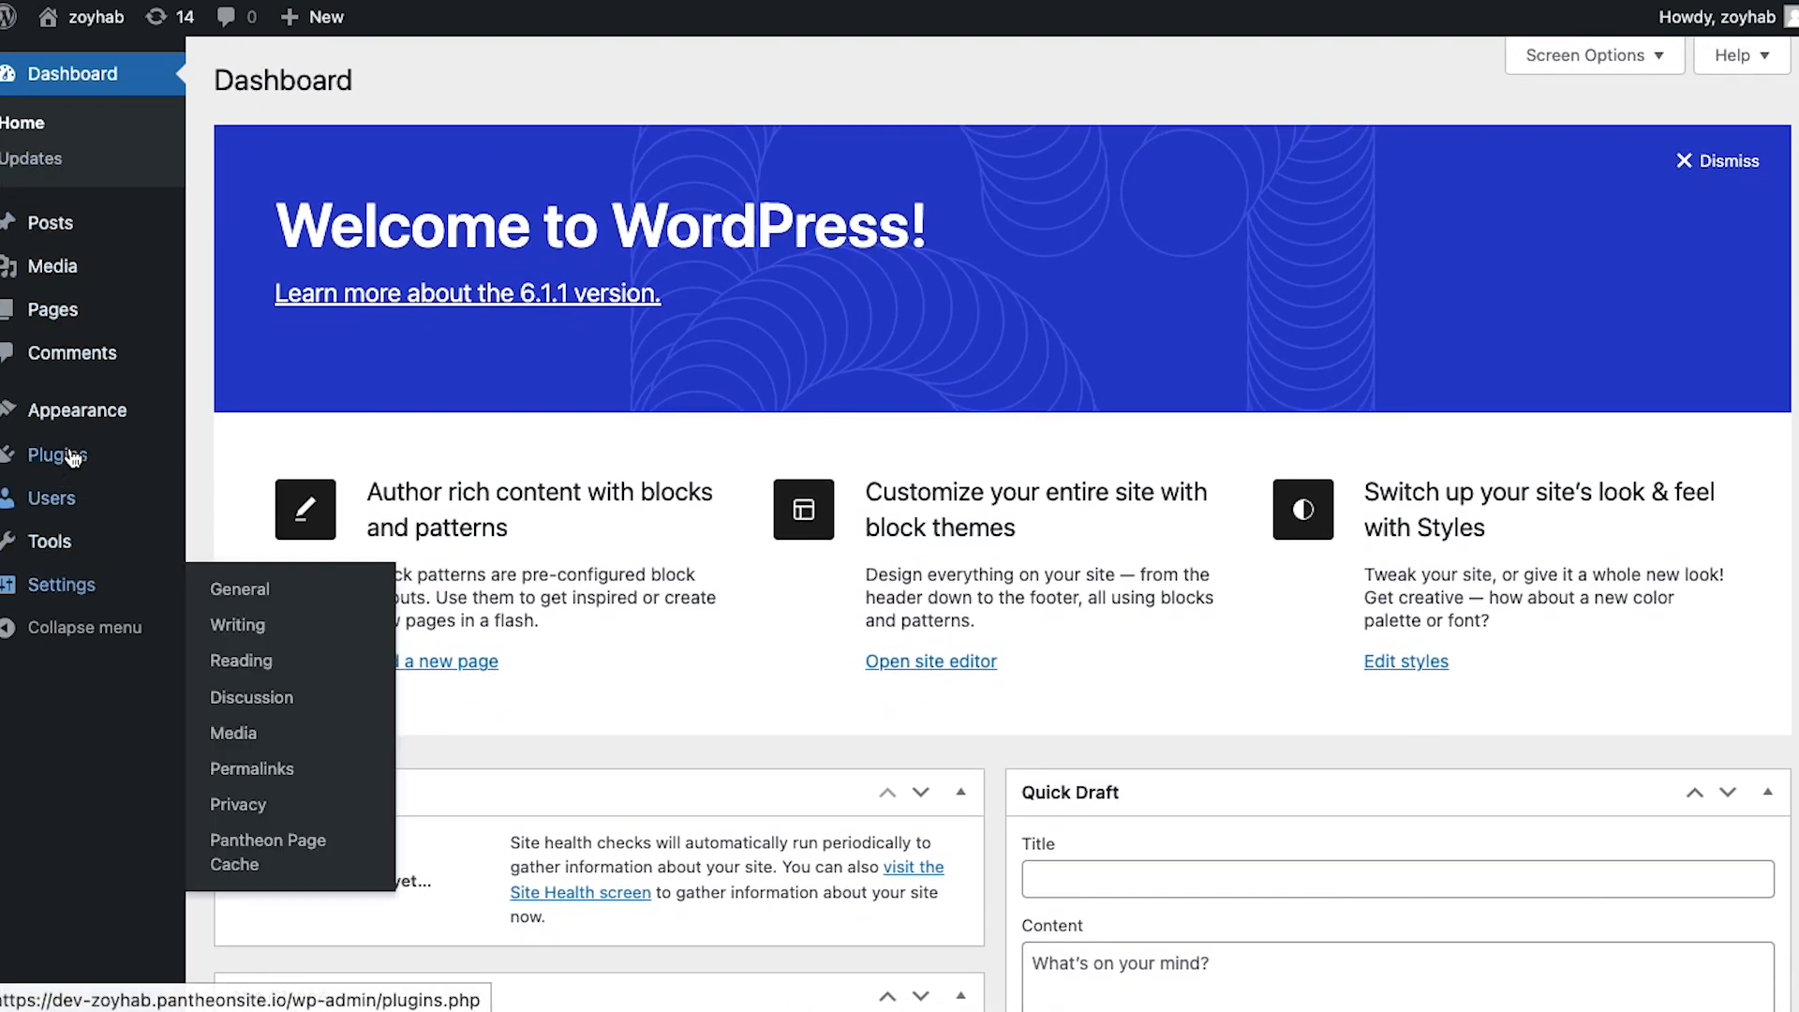
pyautogui.click(68, 453)
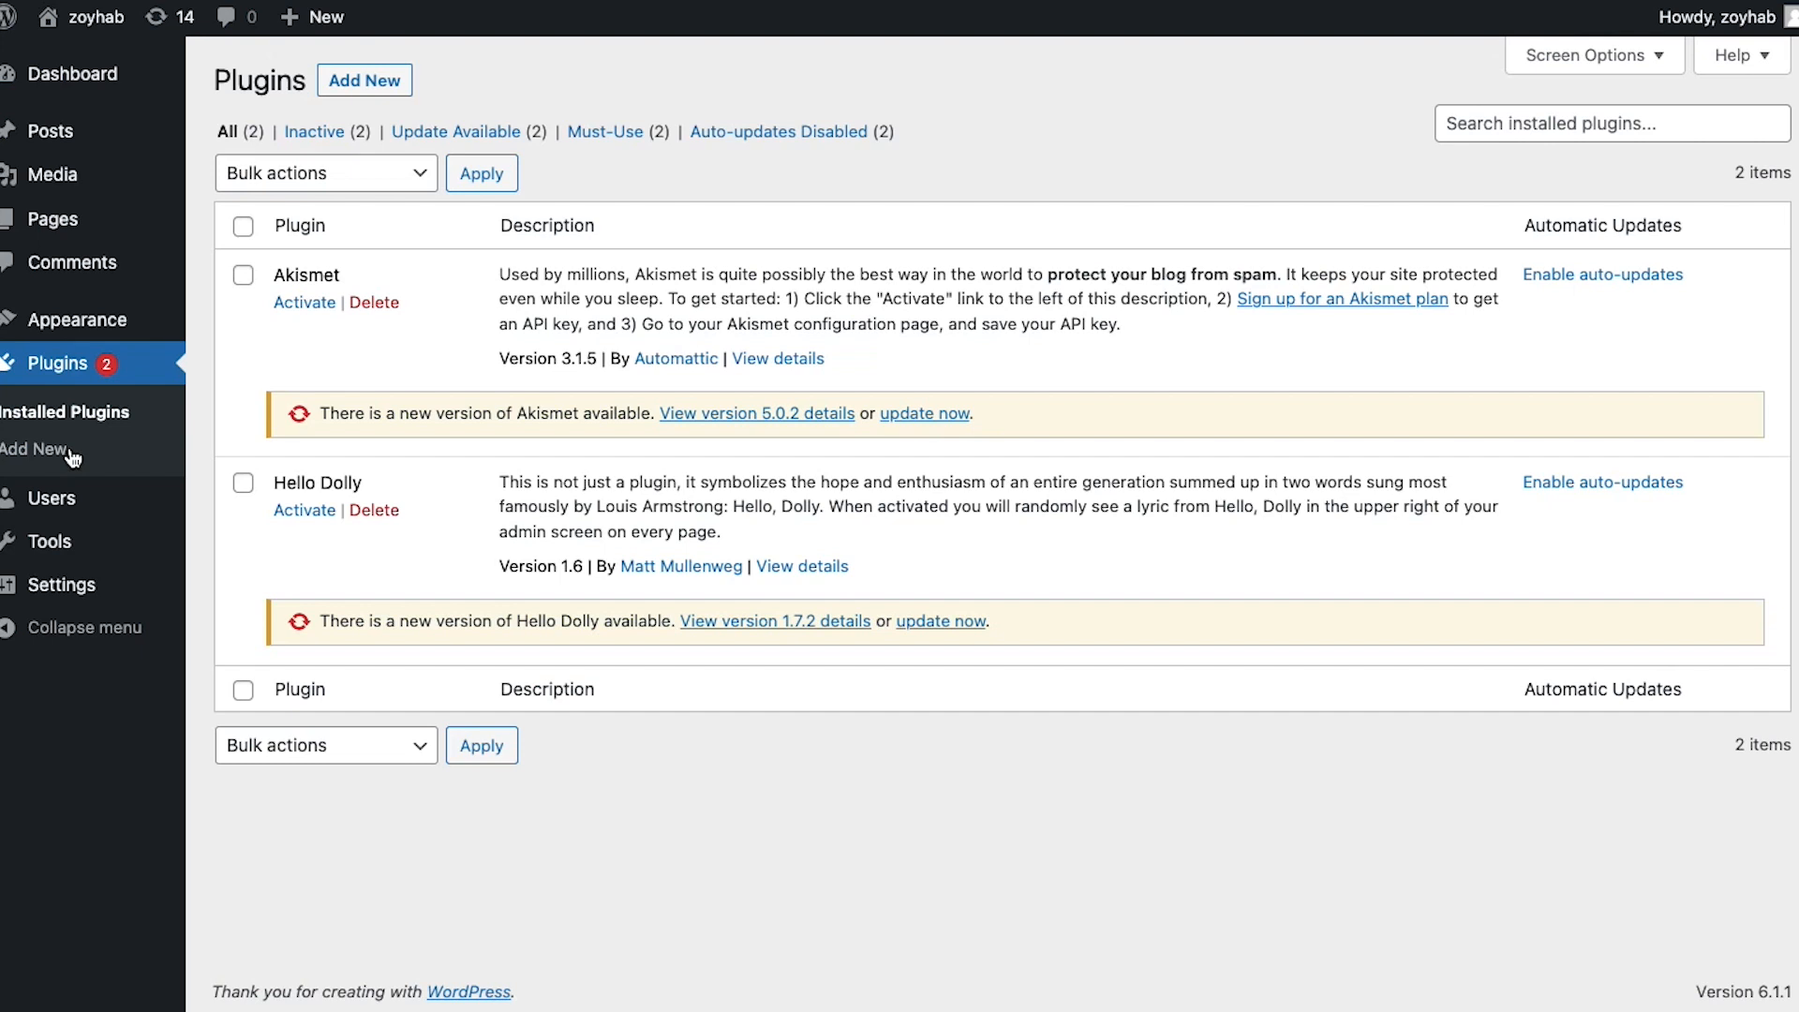
pyautogui.click(343, 82)
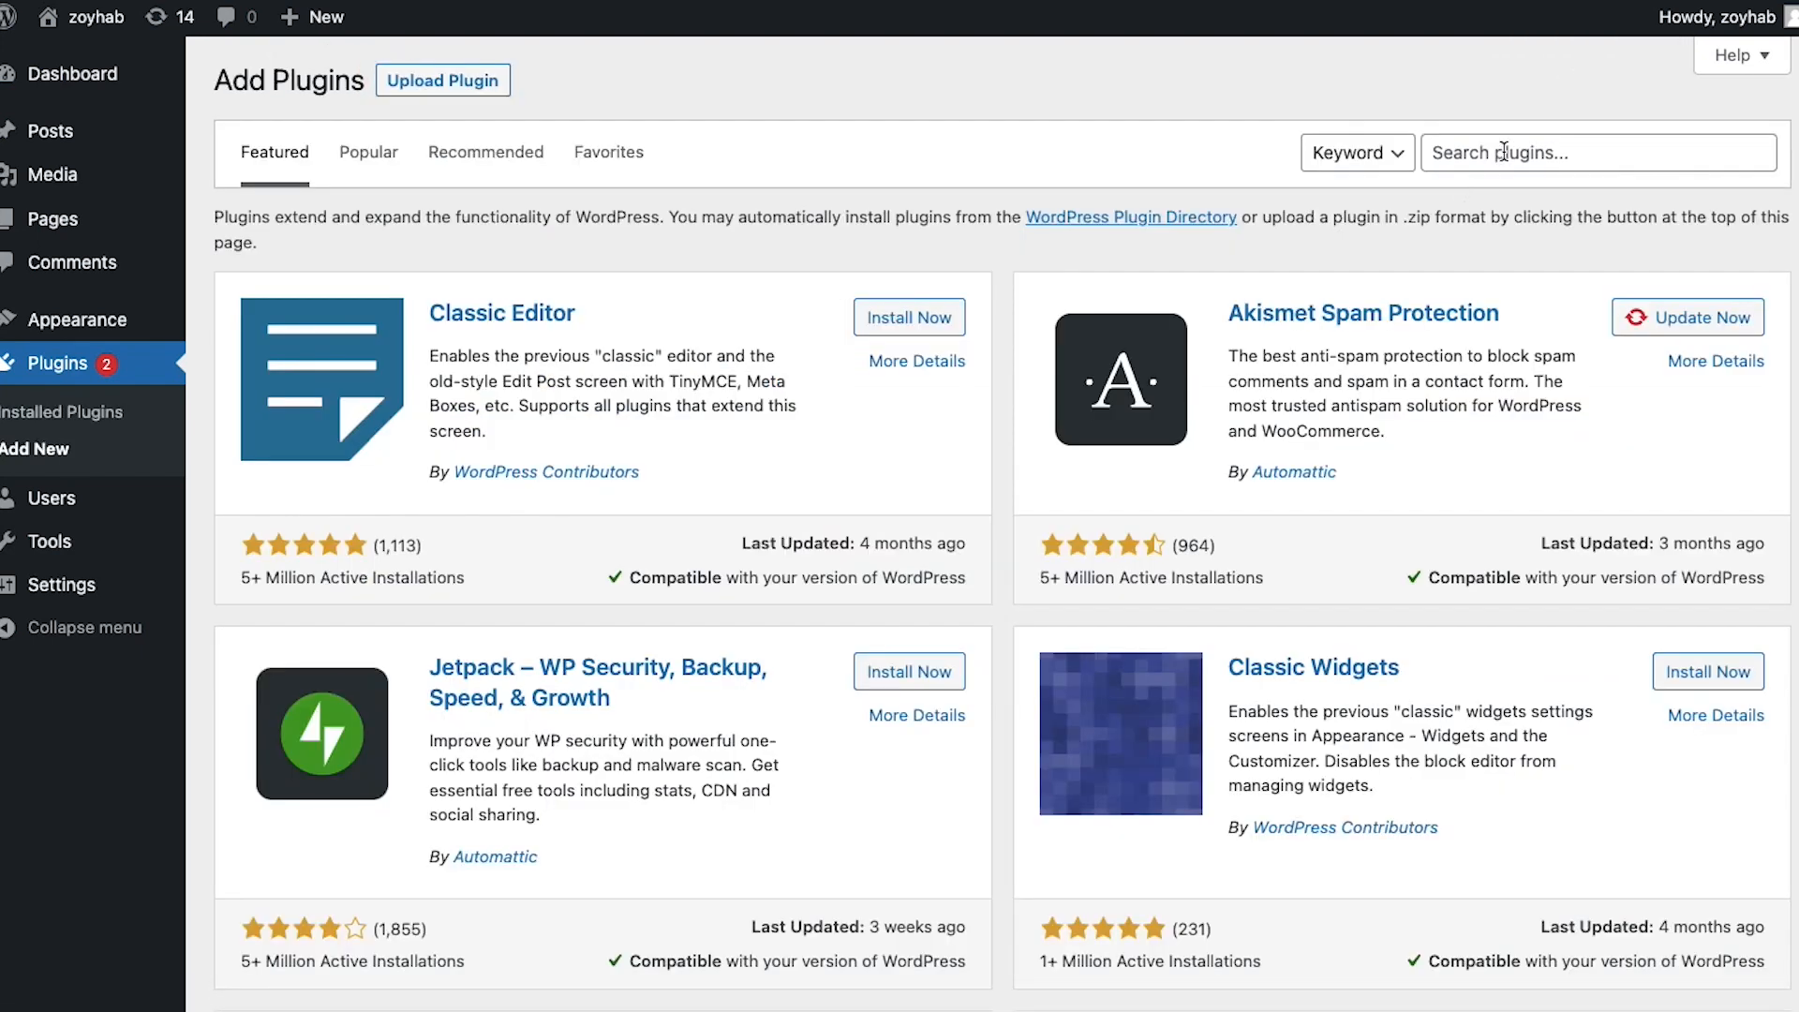
pyautogui.click(1504, 153)
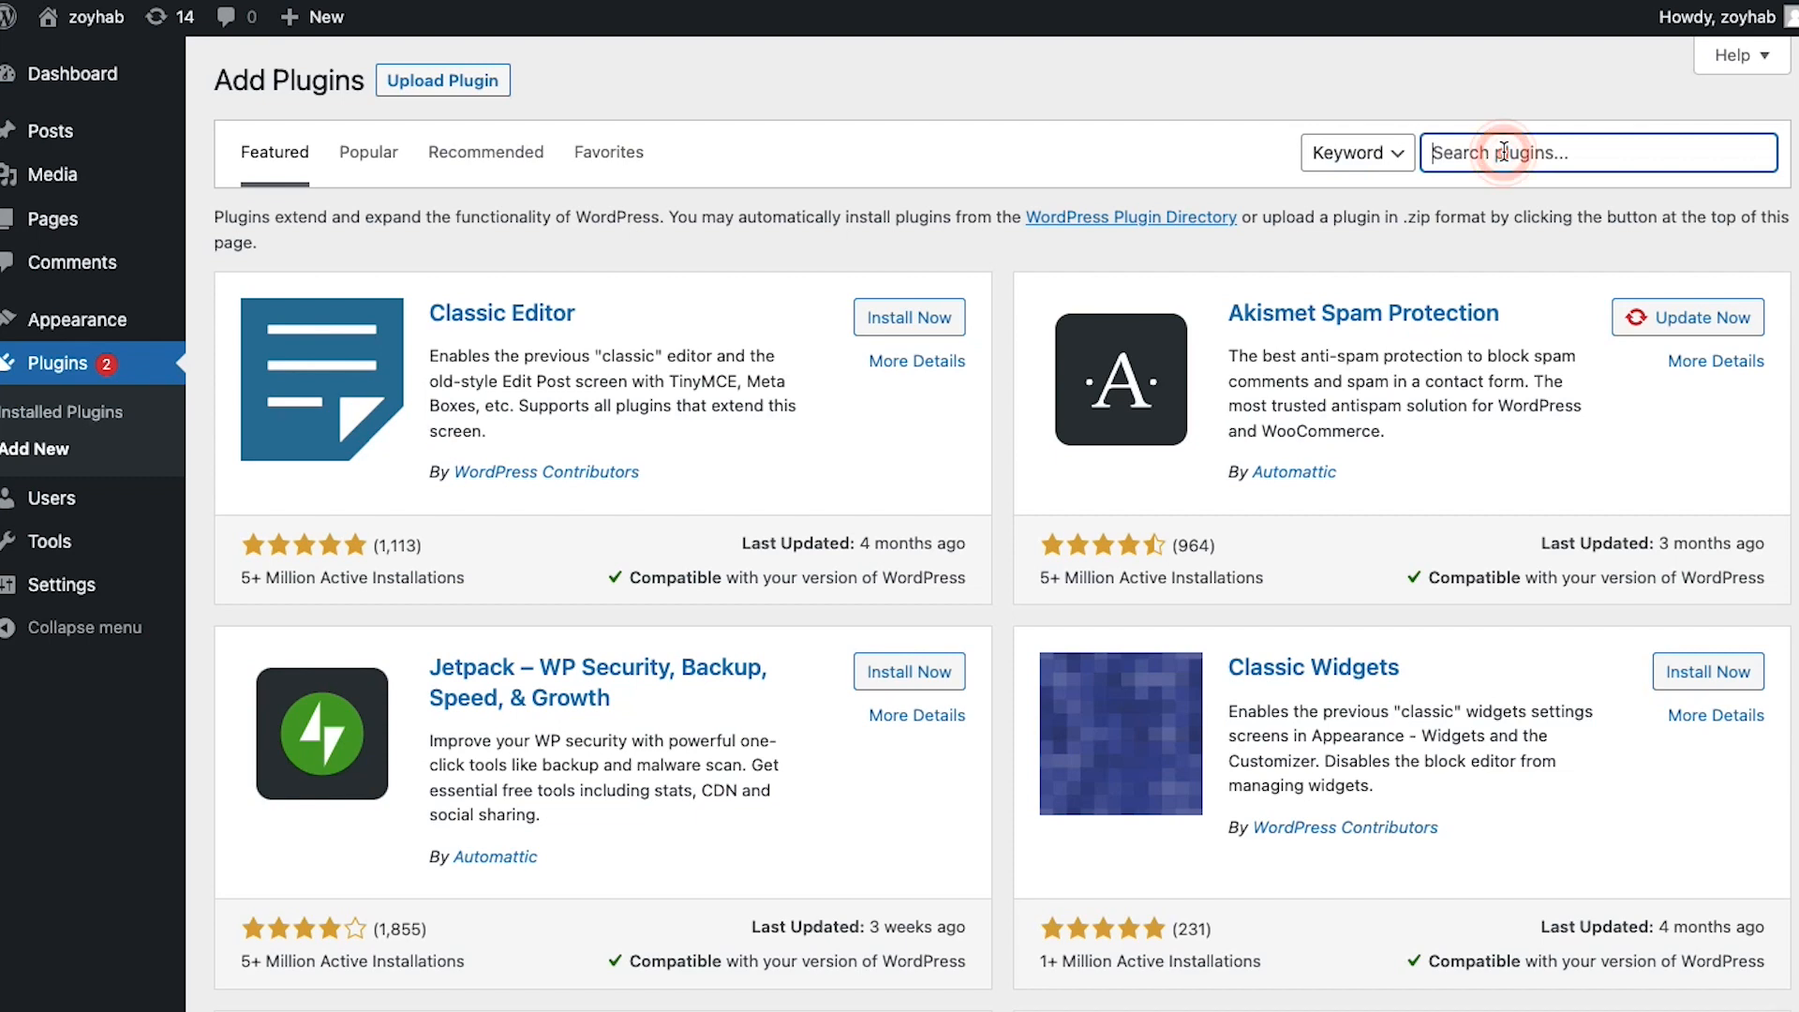
pyautogui.write('elementor')
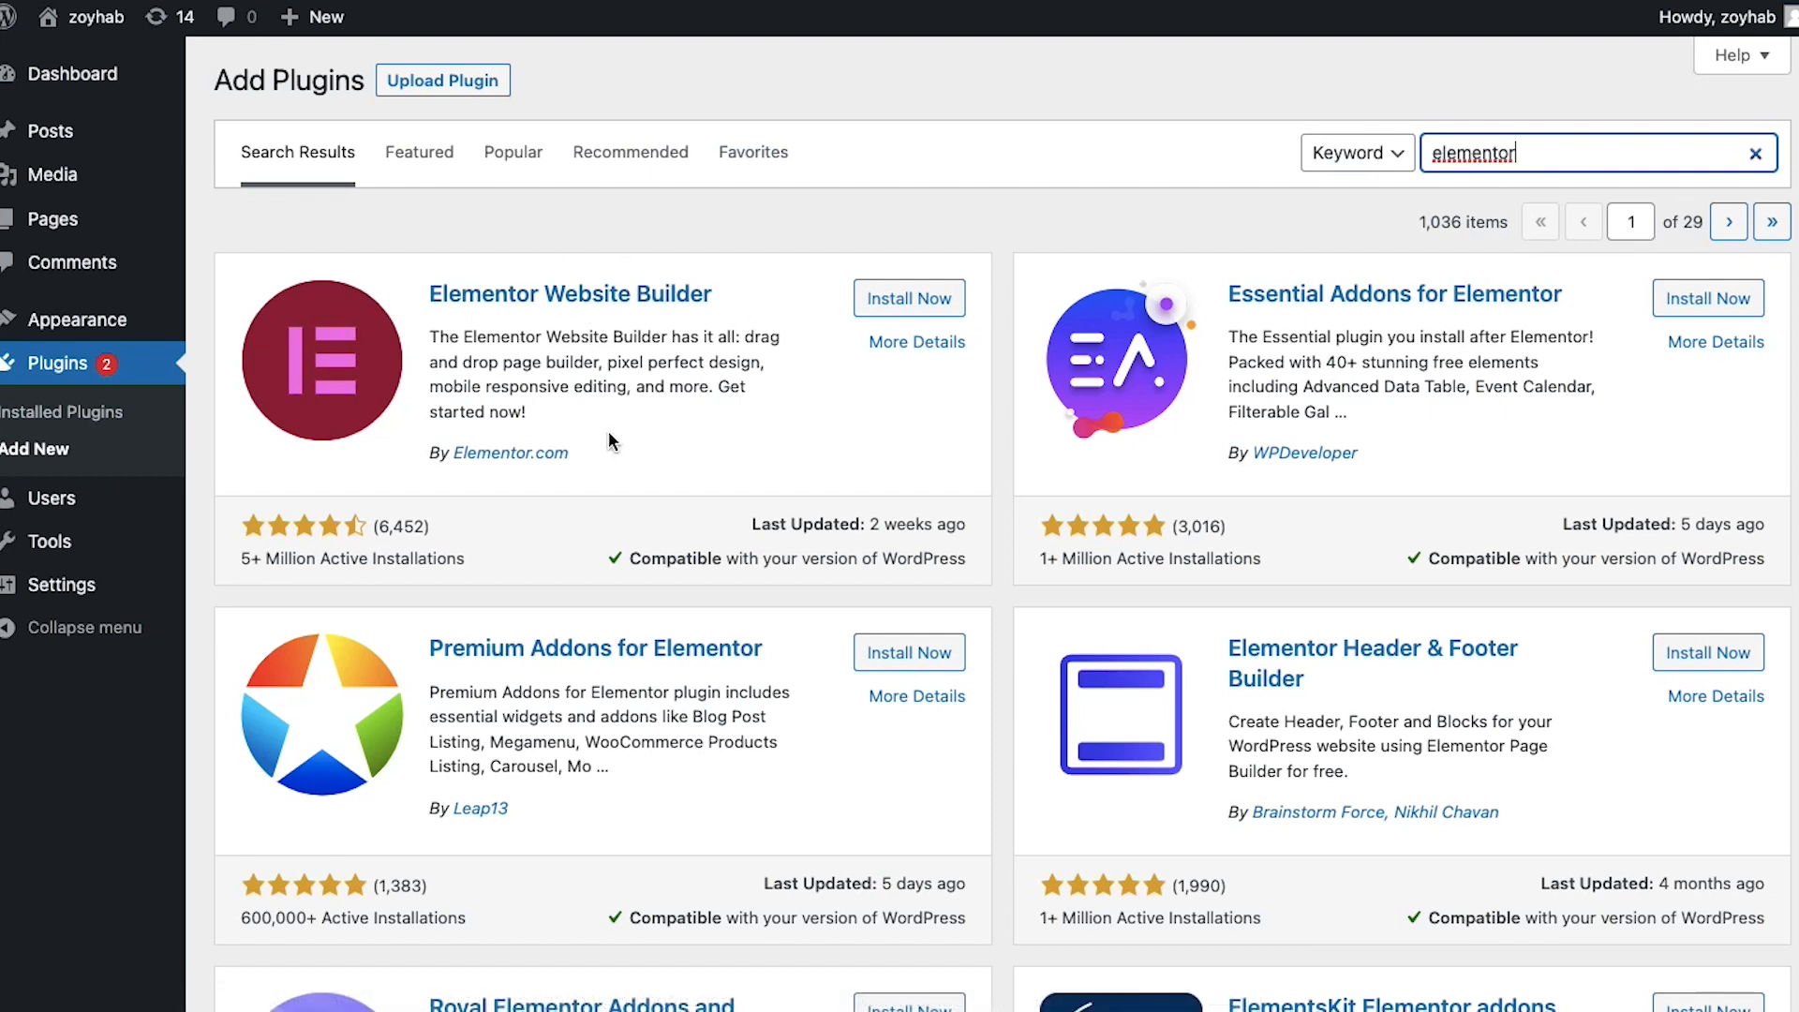
pyautogui.click(965, 559)
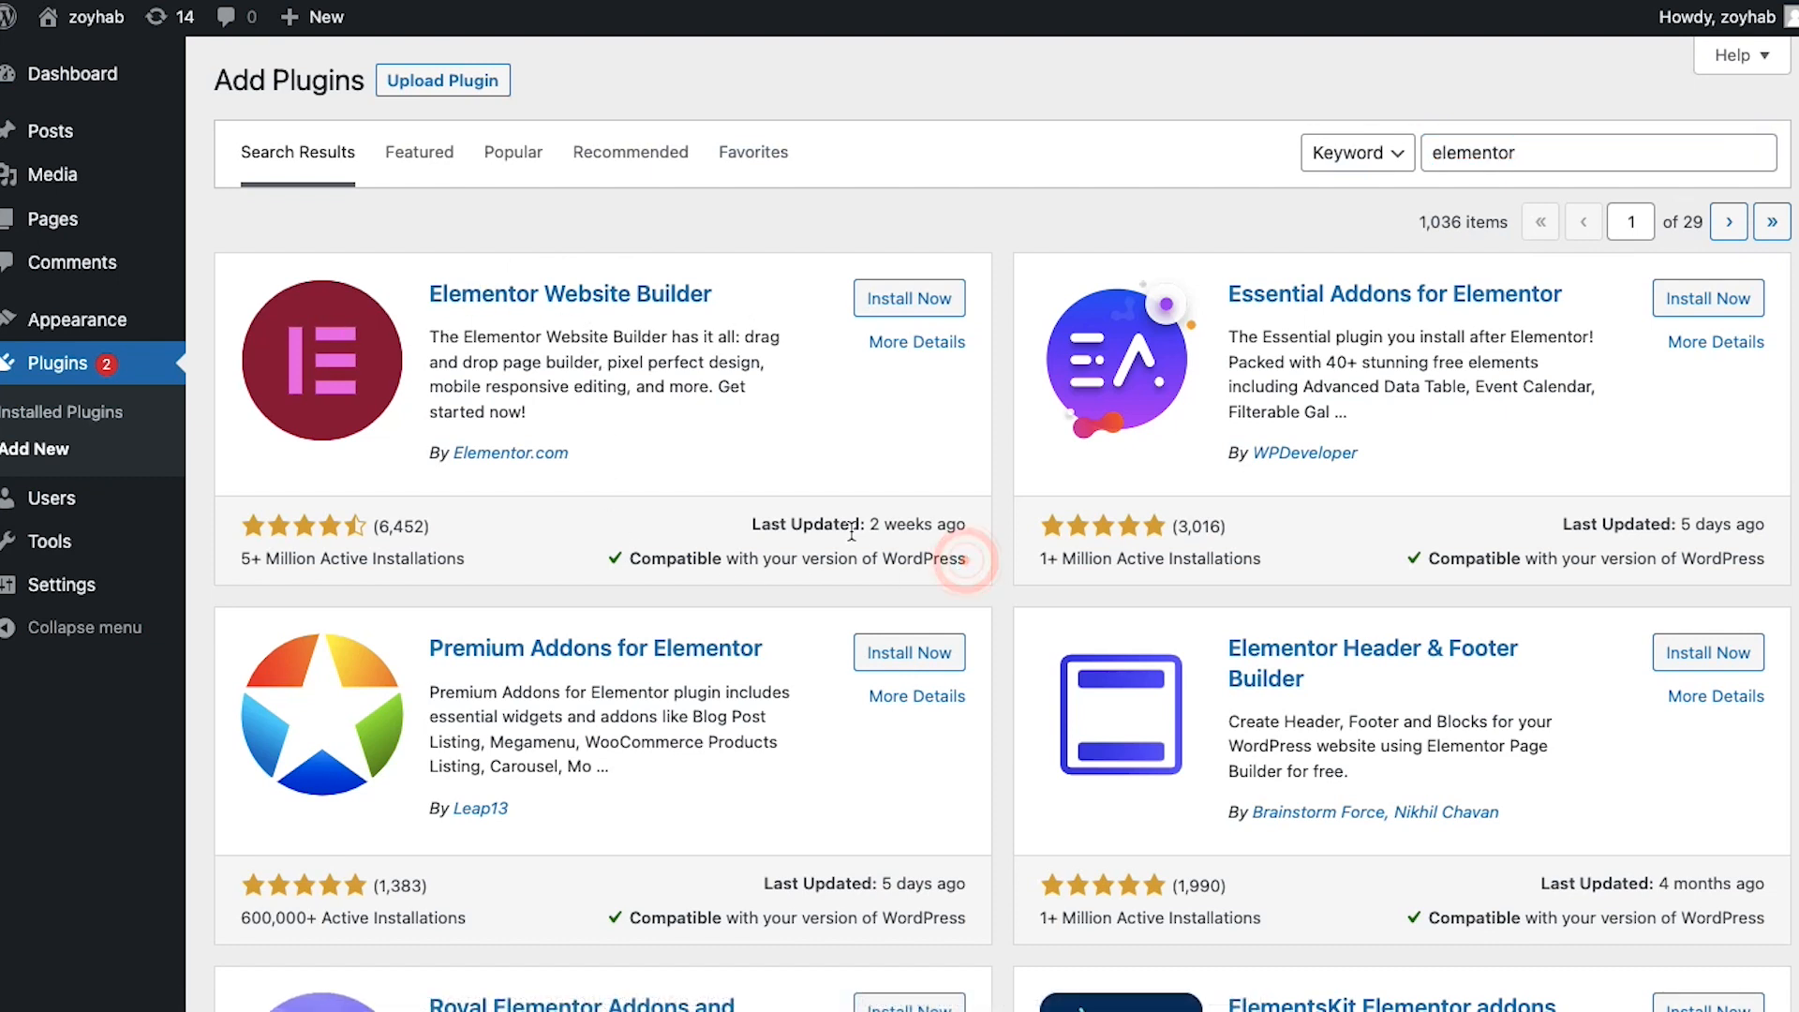
pyautogui.click(843, 442)
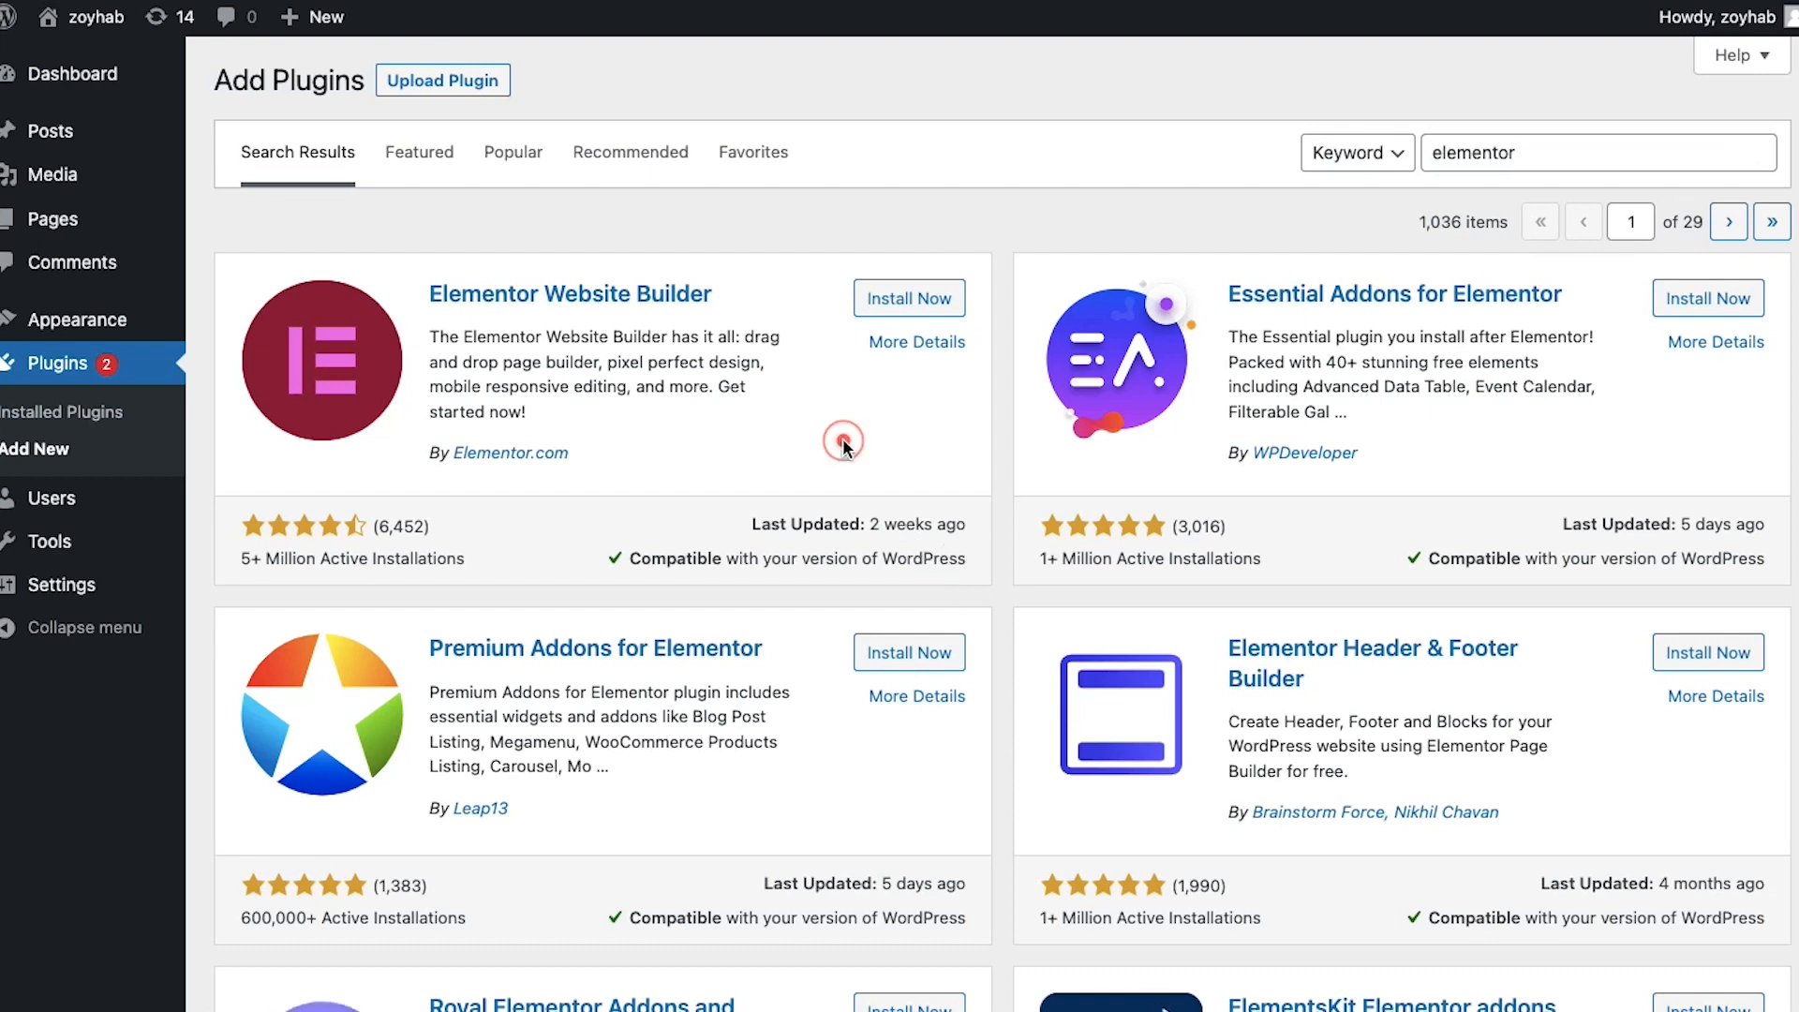
pyautogui.click(900, 302)
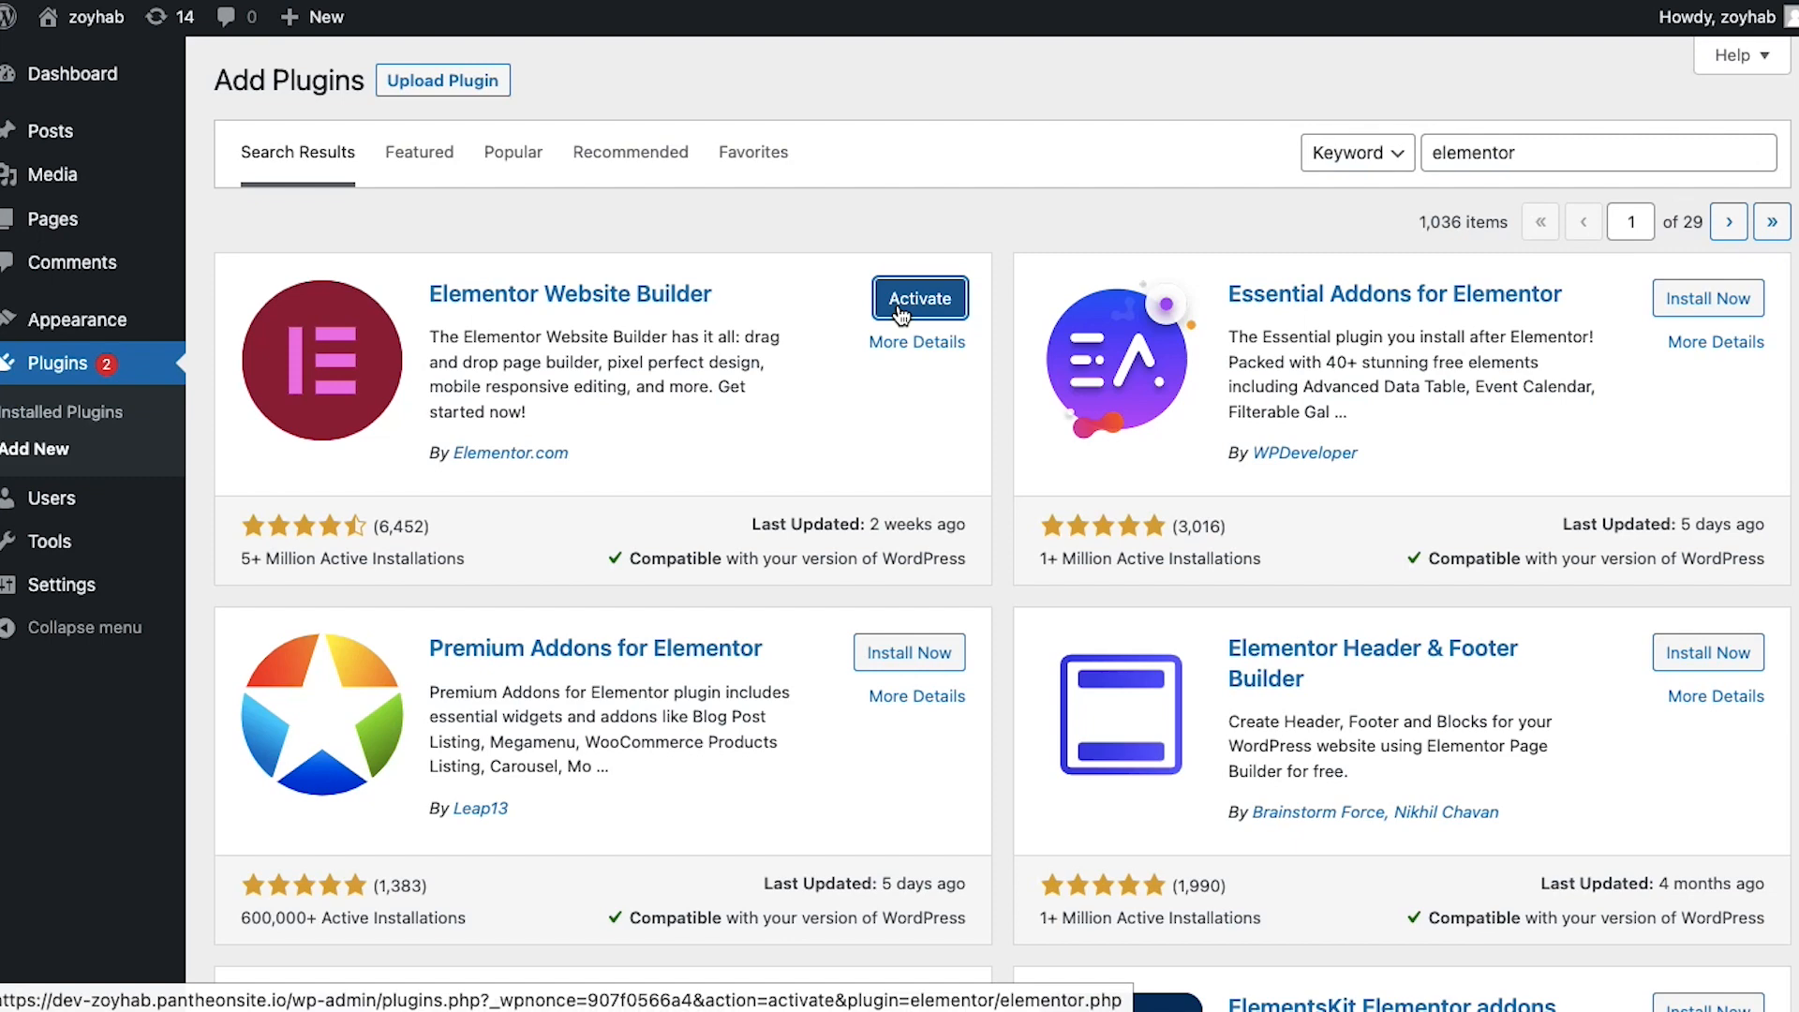
pyautogui.click(899, 302)
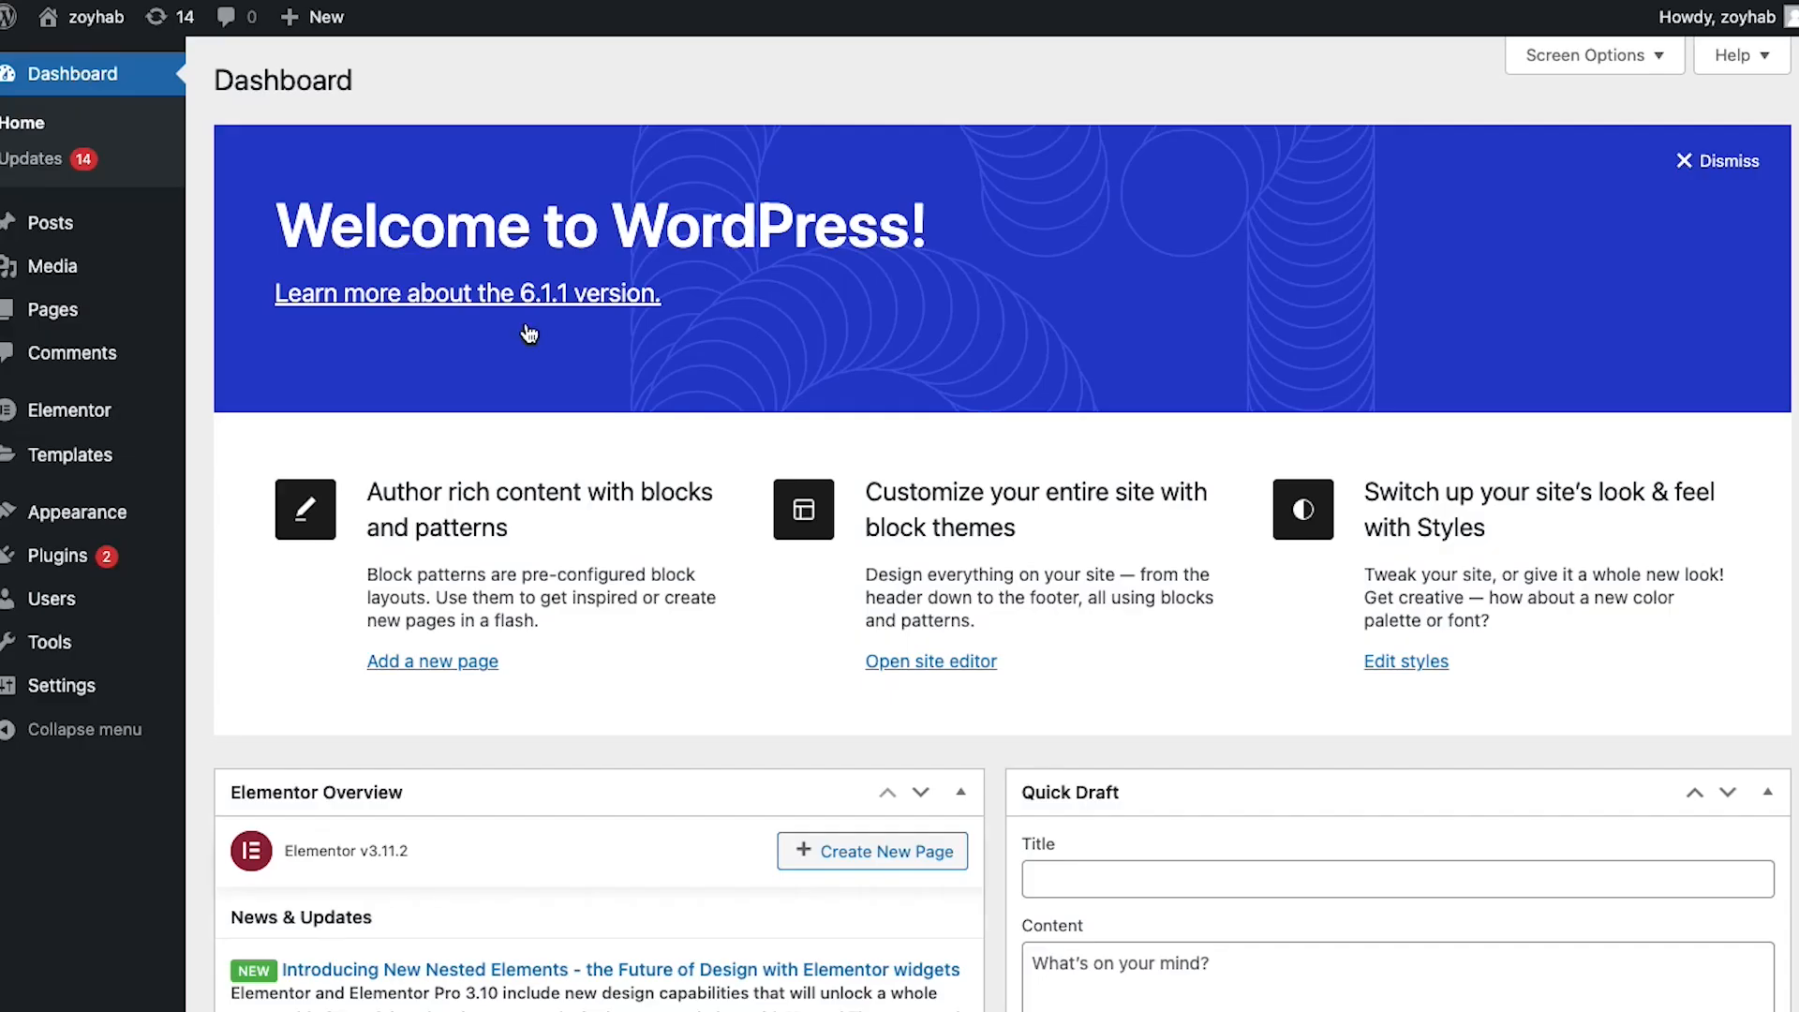
# Go to Elementor's Templates > Saved Templates list
pyautogui.scroll(-10, 666, 625)
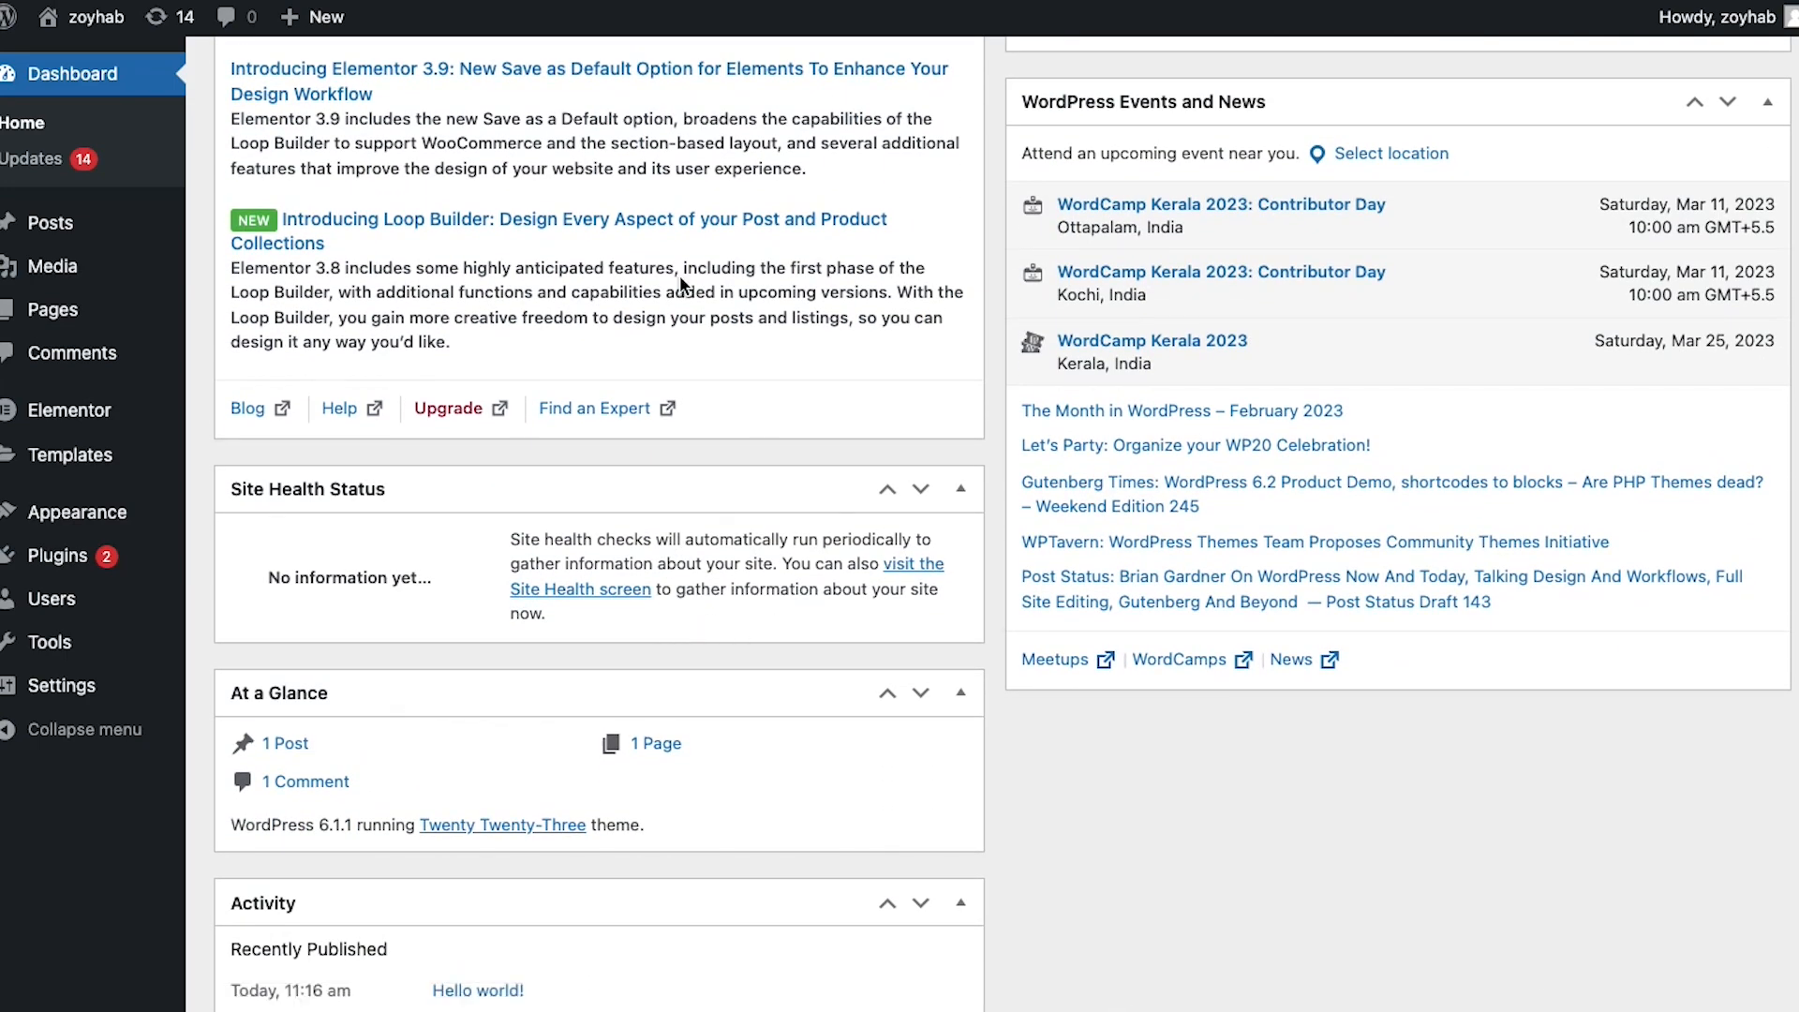
pyautogui.scroll(5, 679, 279)
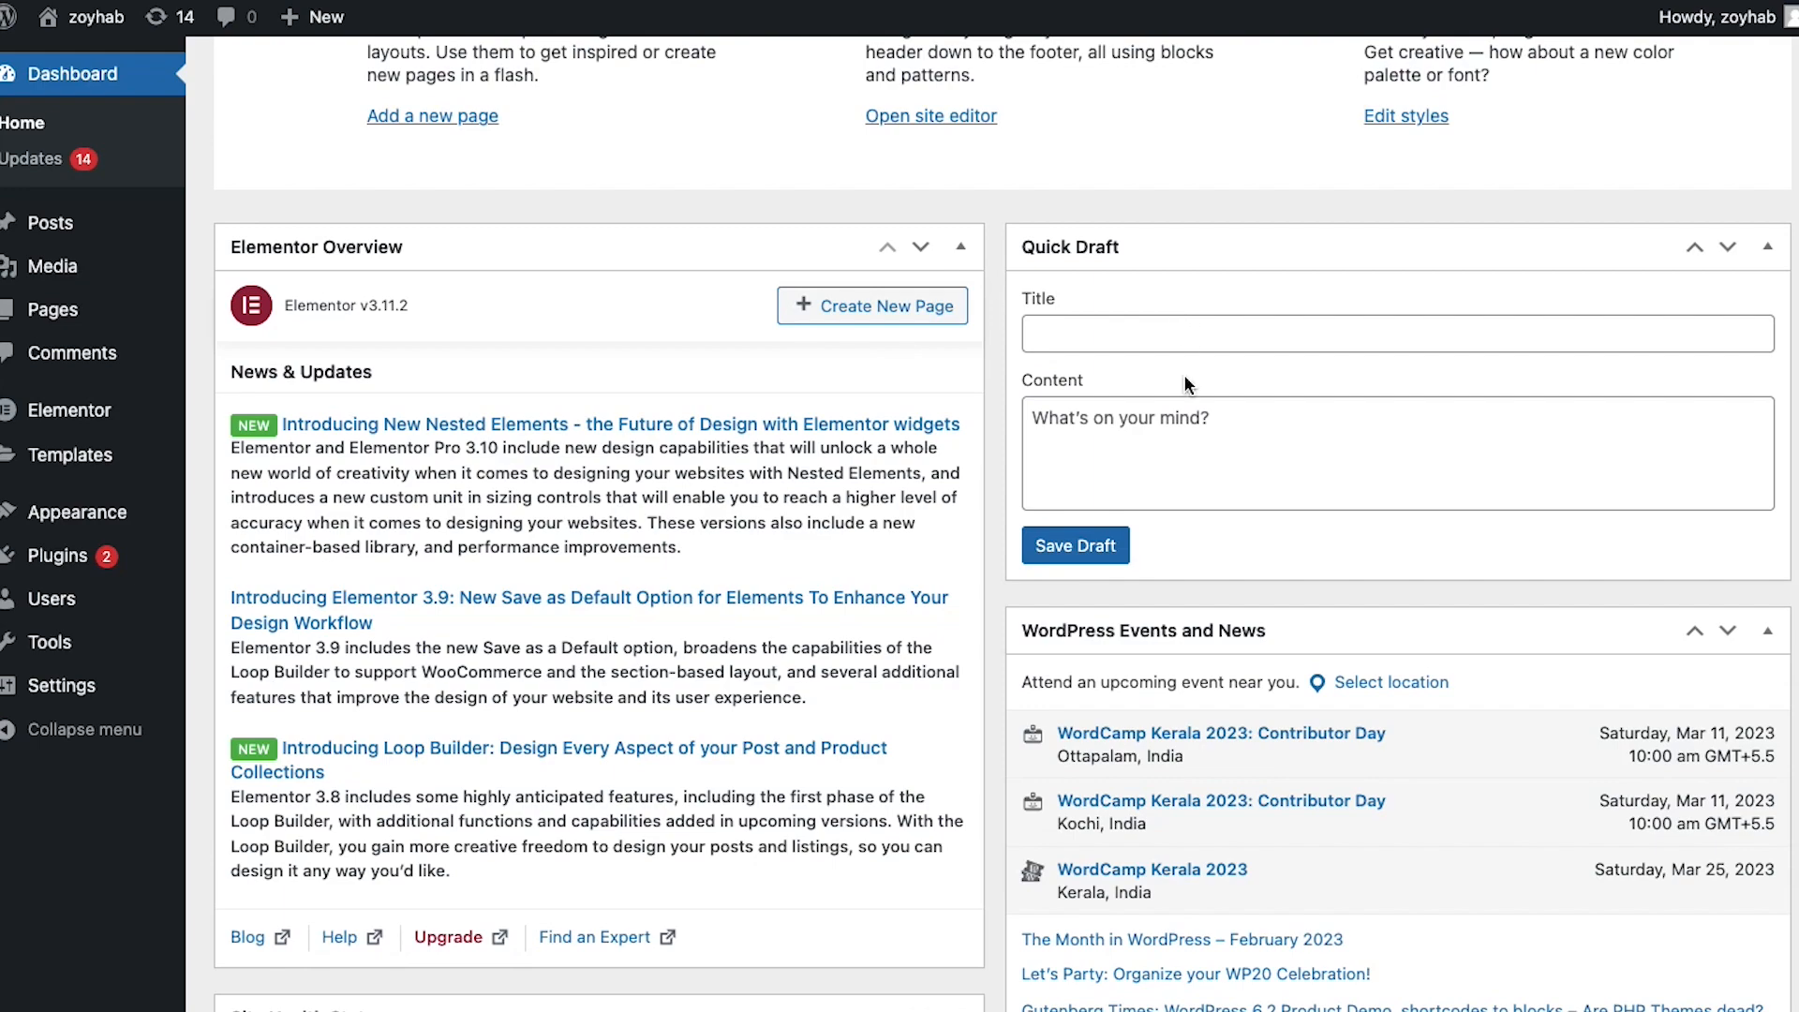
pyautogui.scroll(-8, 1149, 653)
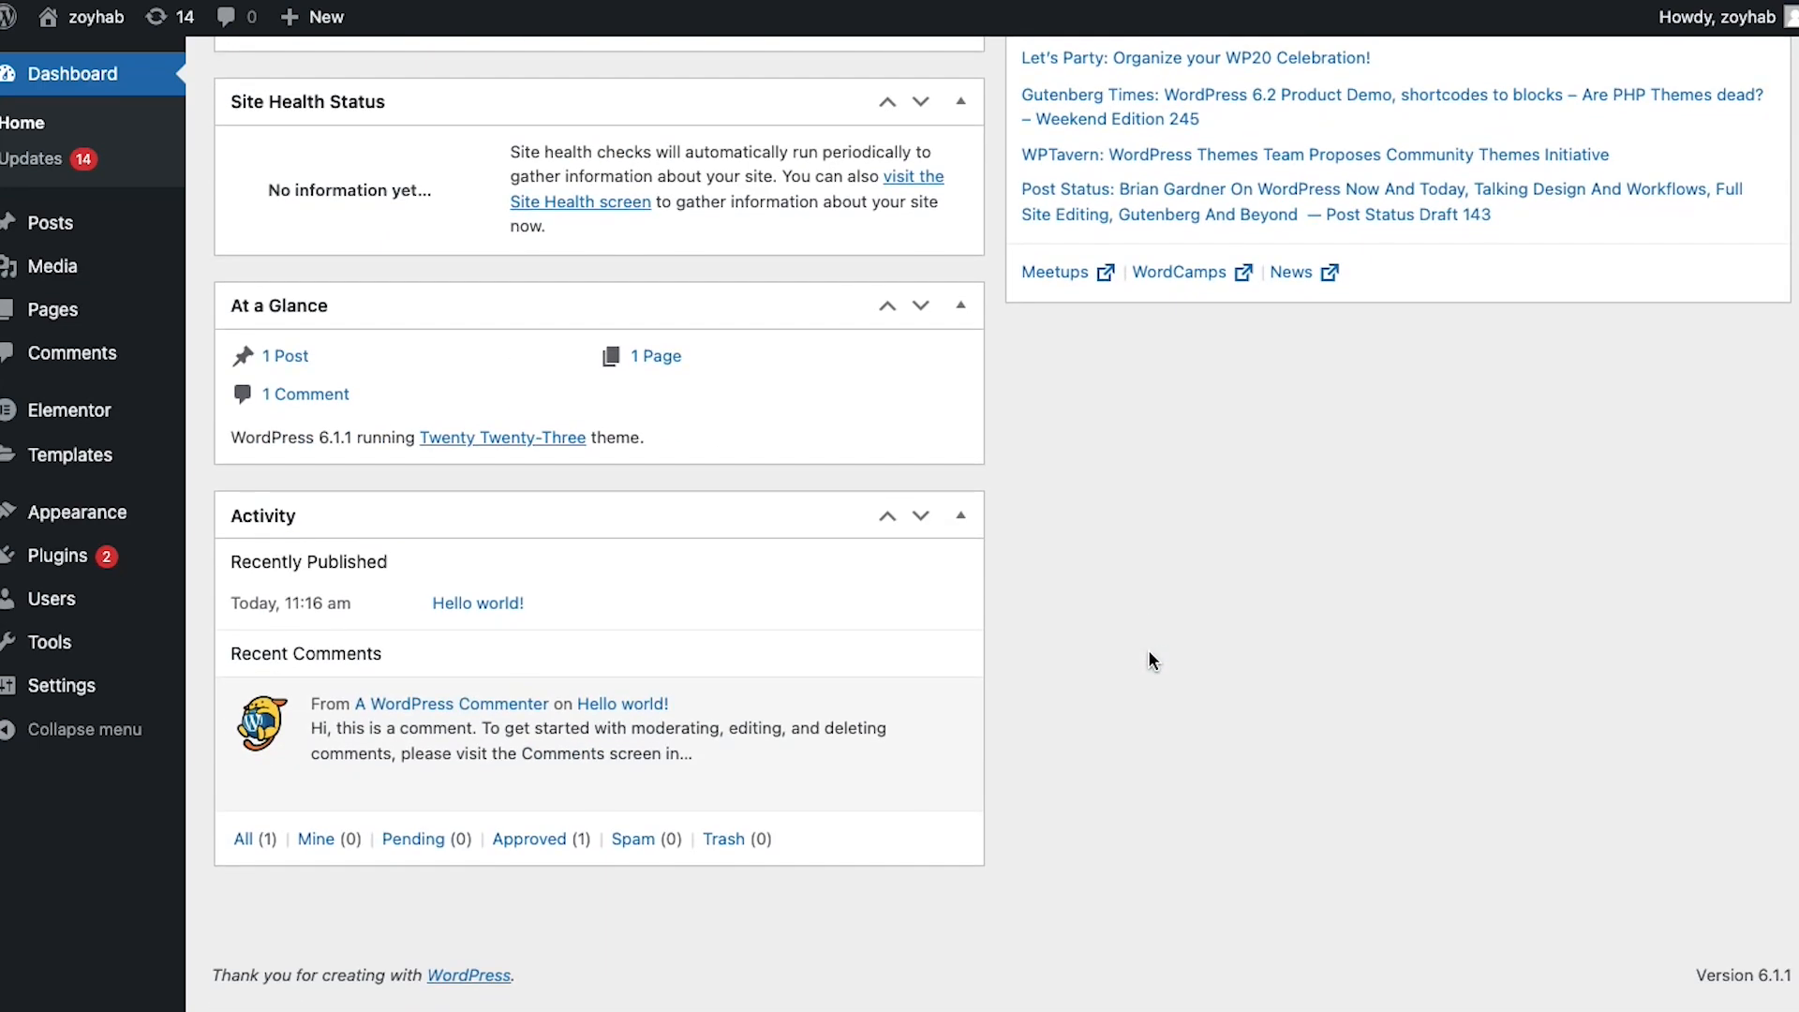
pyautogui.scroll(8, 1149, 653)
pyautogui.scroll(1, 1149, 653)
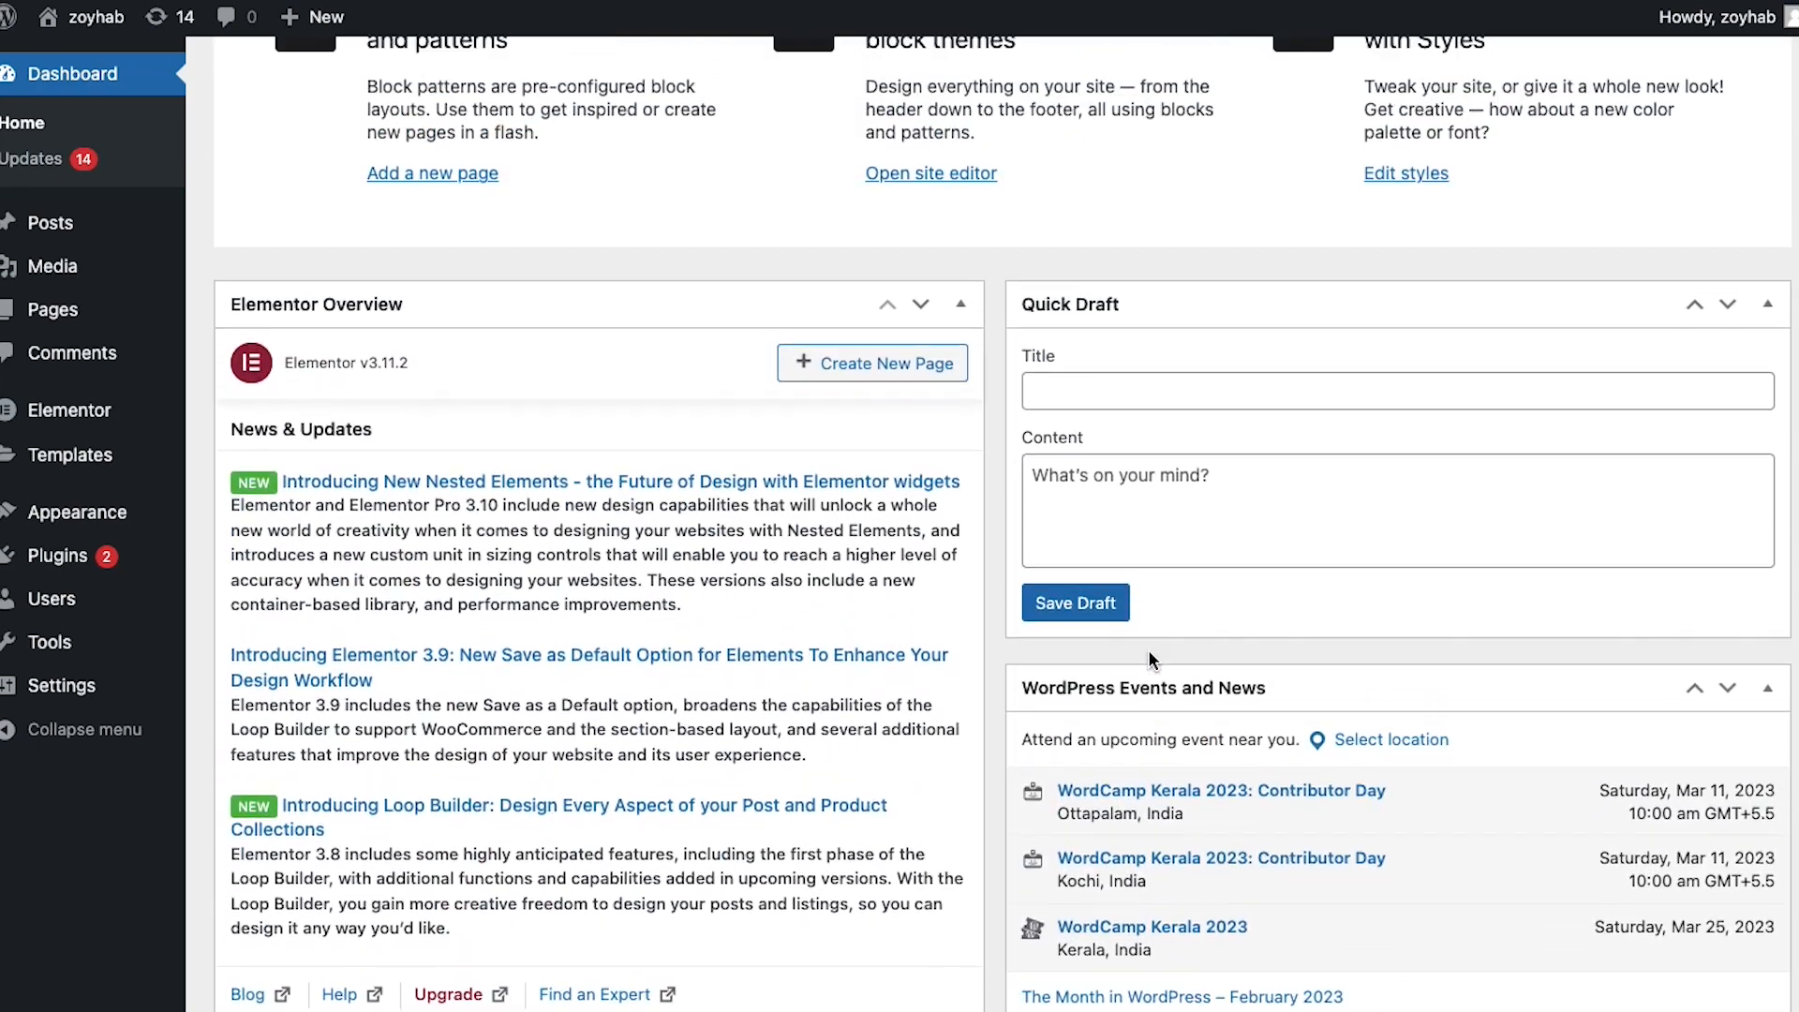
pyautogui.moveTo(62, 318)
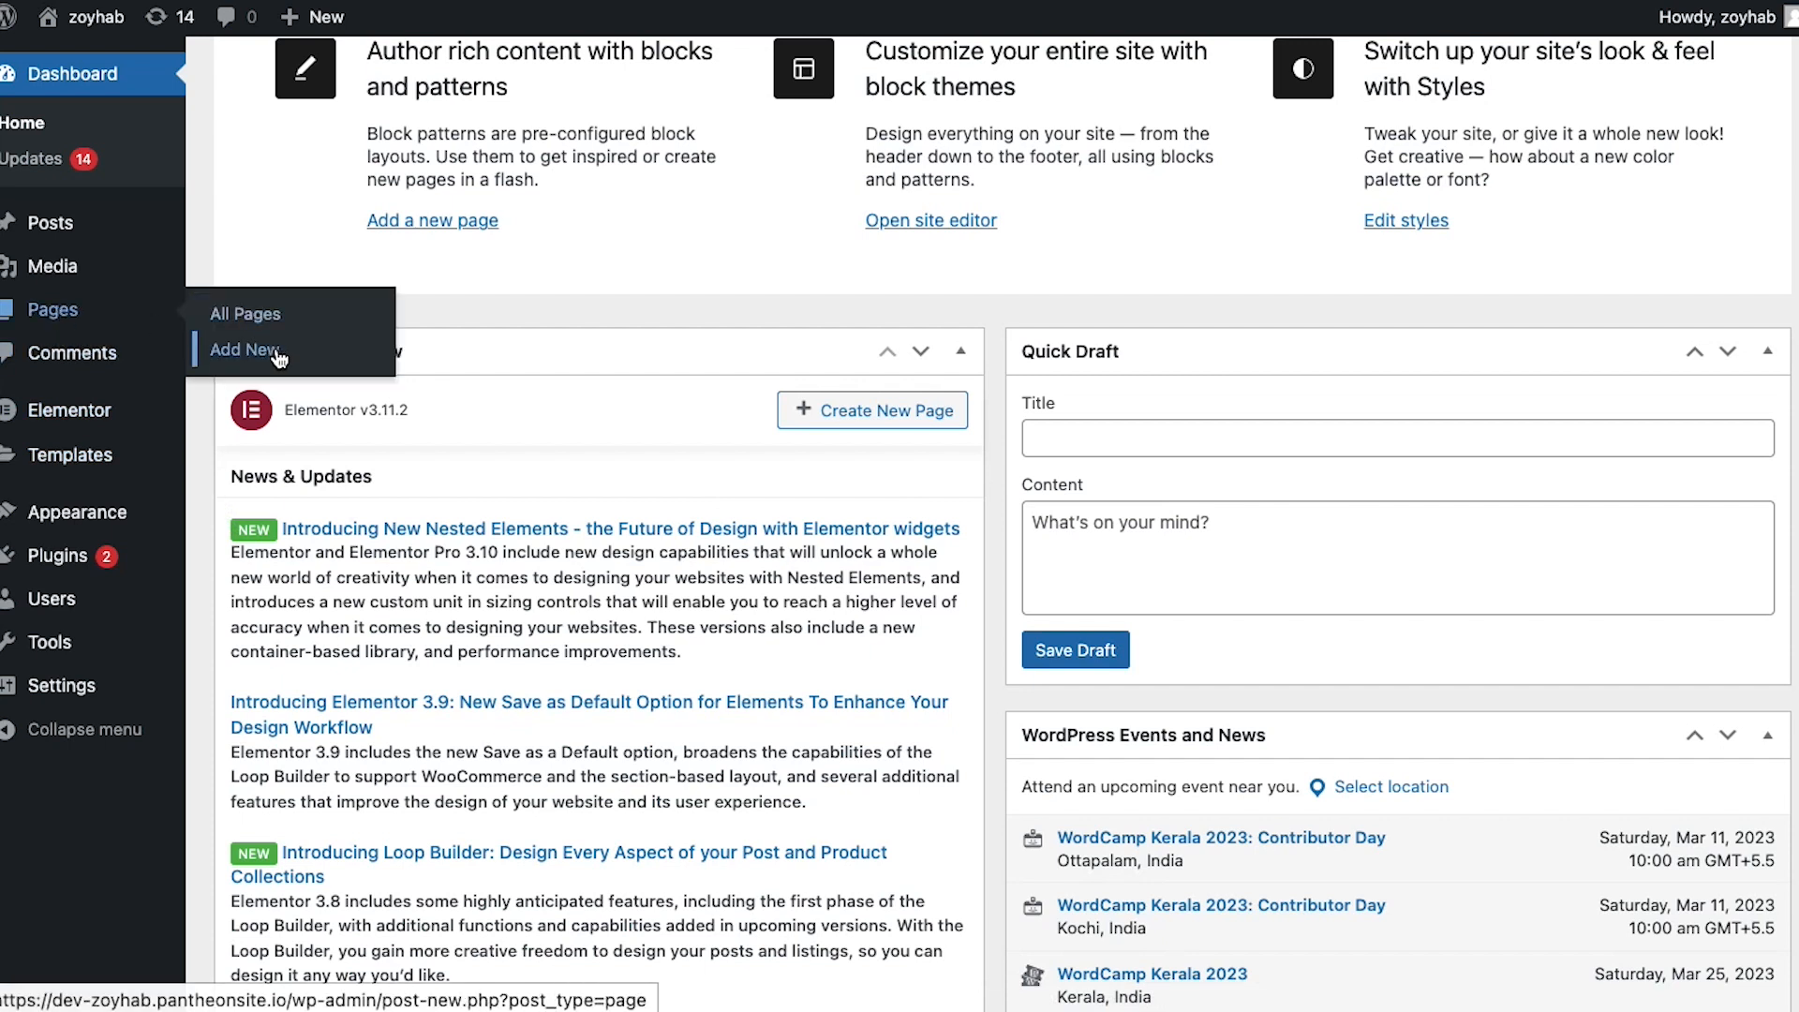
pyautogui.click(87, 456)
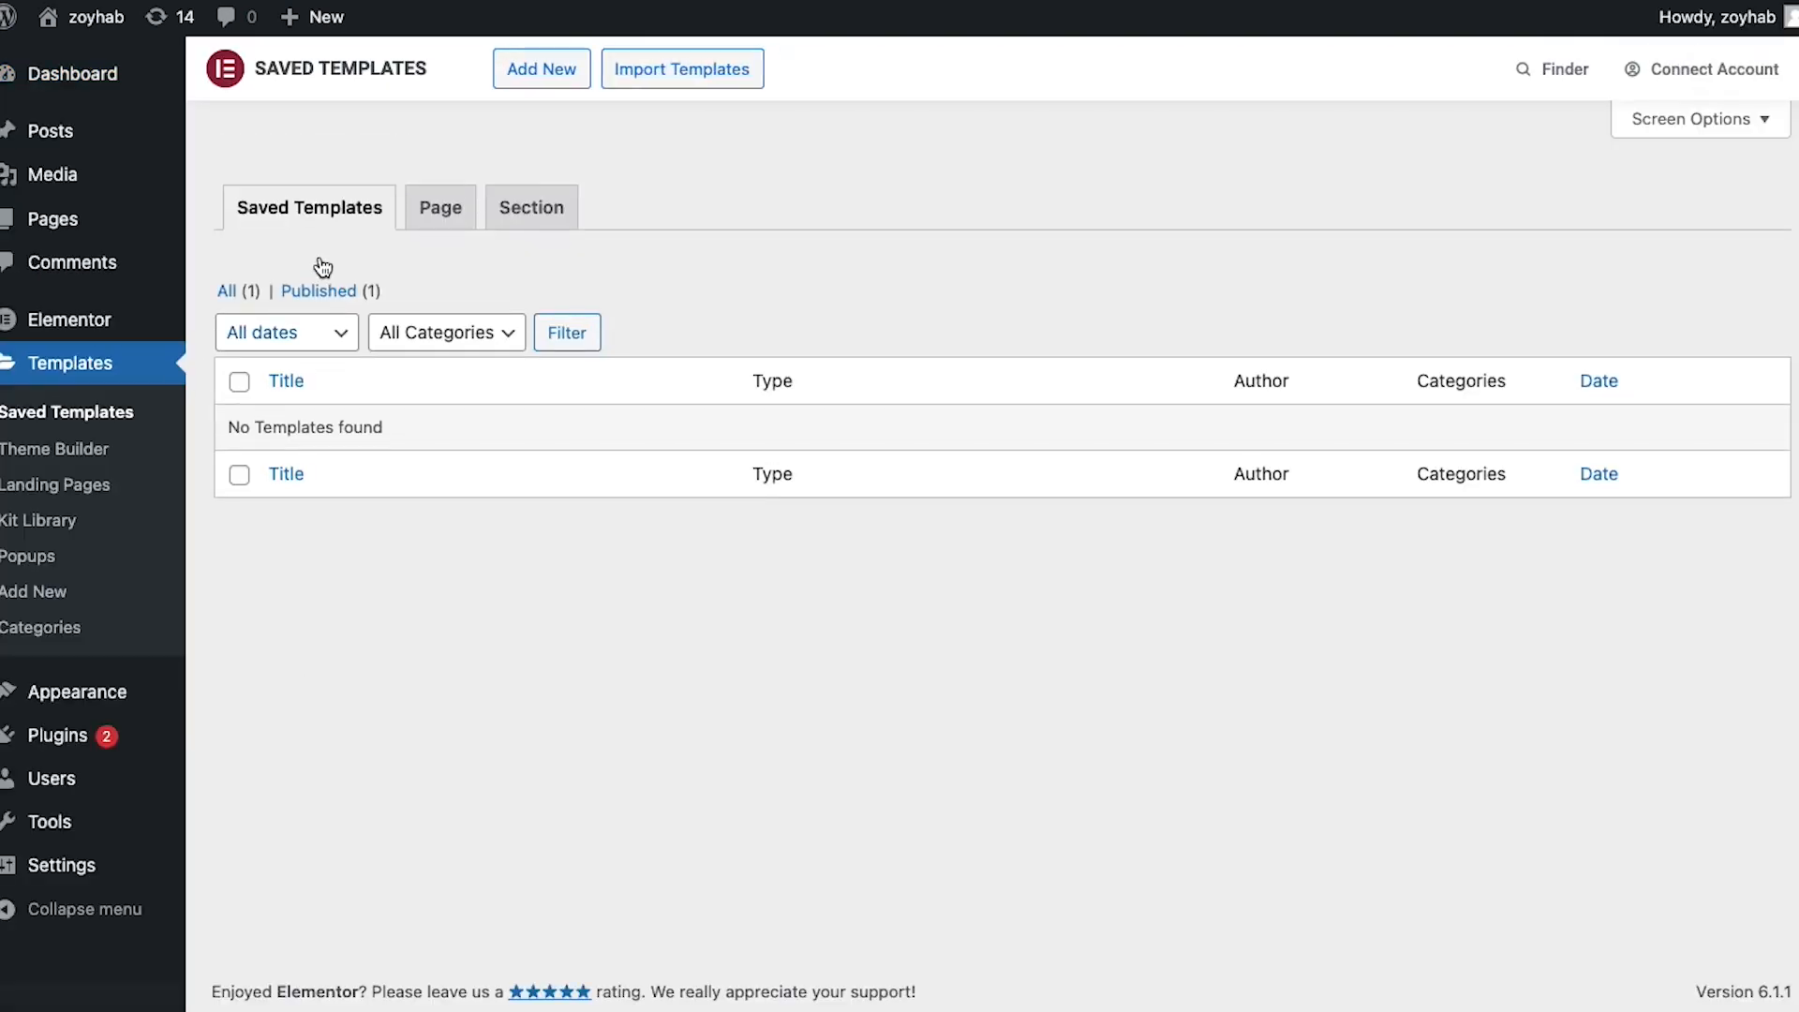
# Create a Landing Page template named 'Welcome landing page'
pyautogui.click(542, 75)
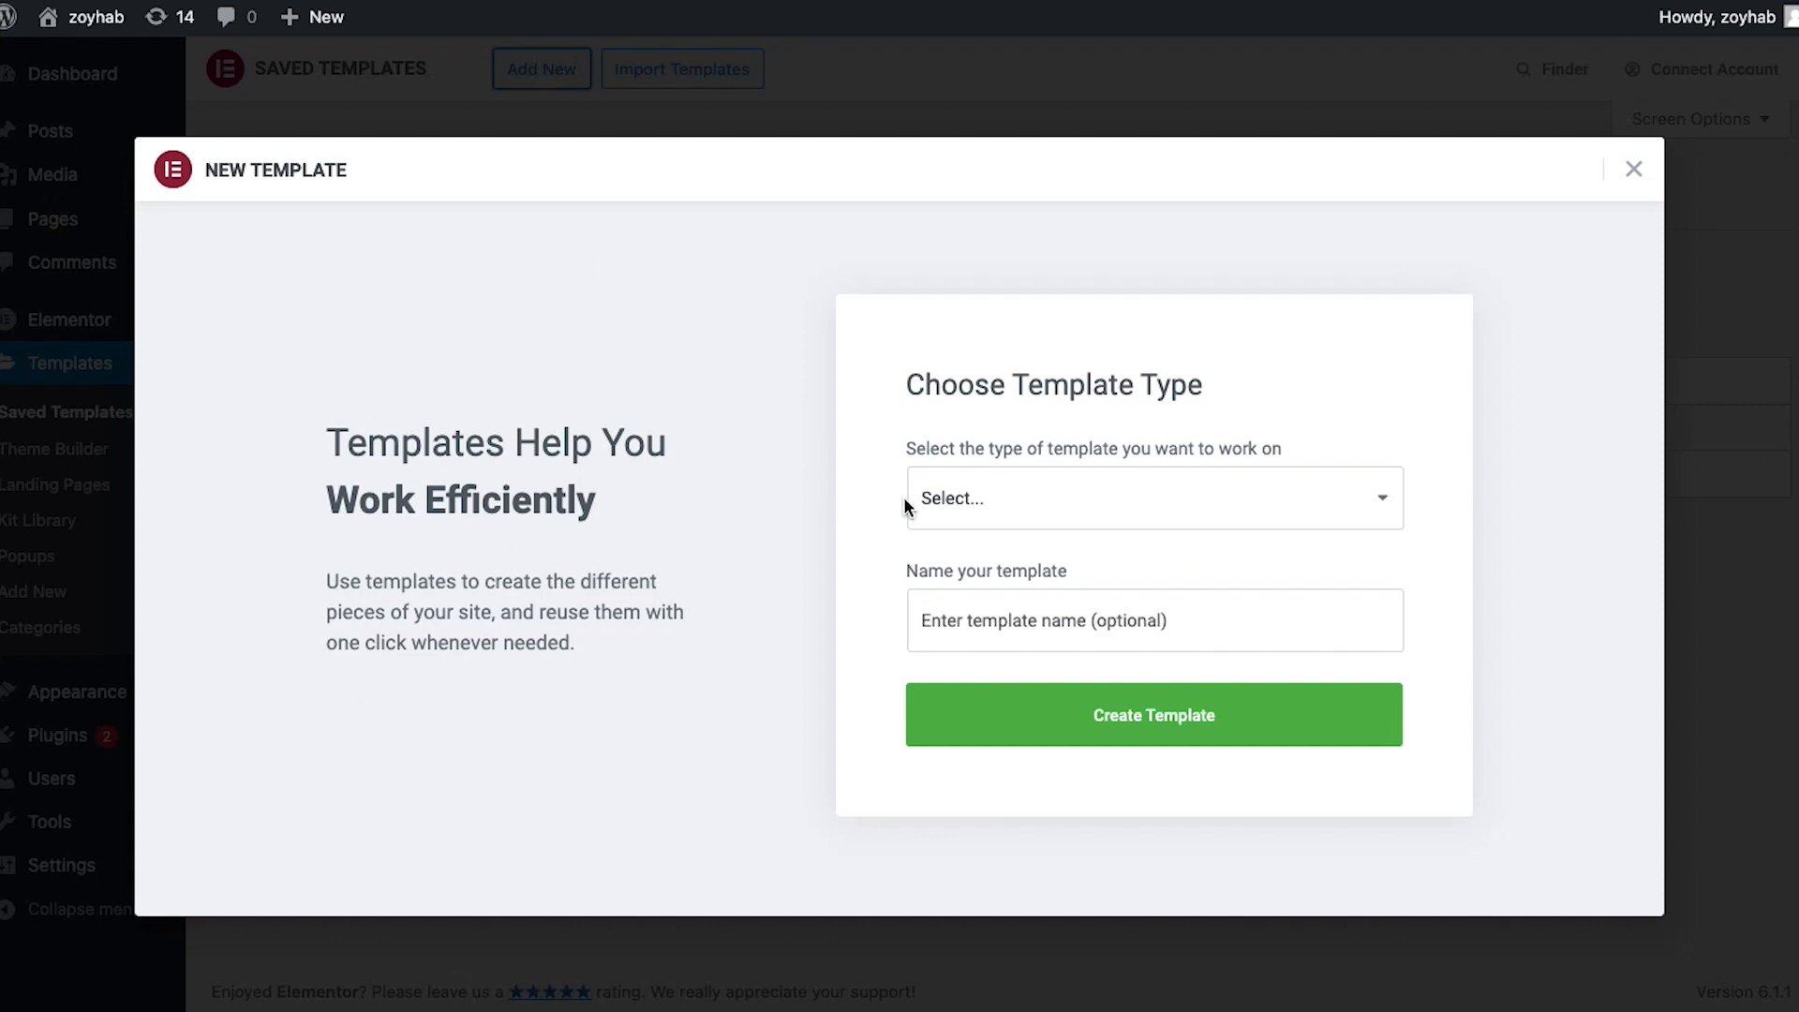
pyautogui.click(984, 499)
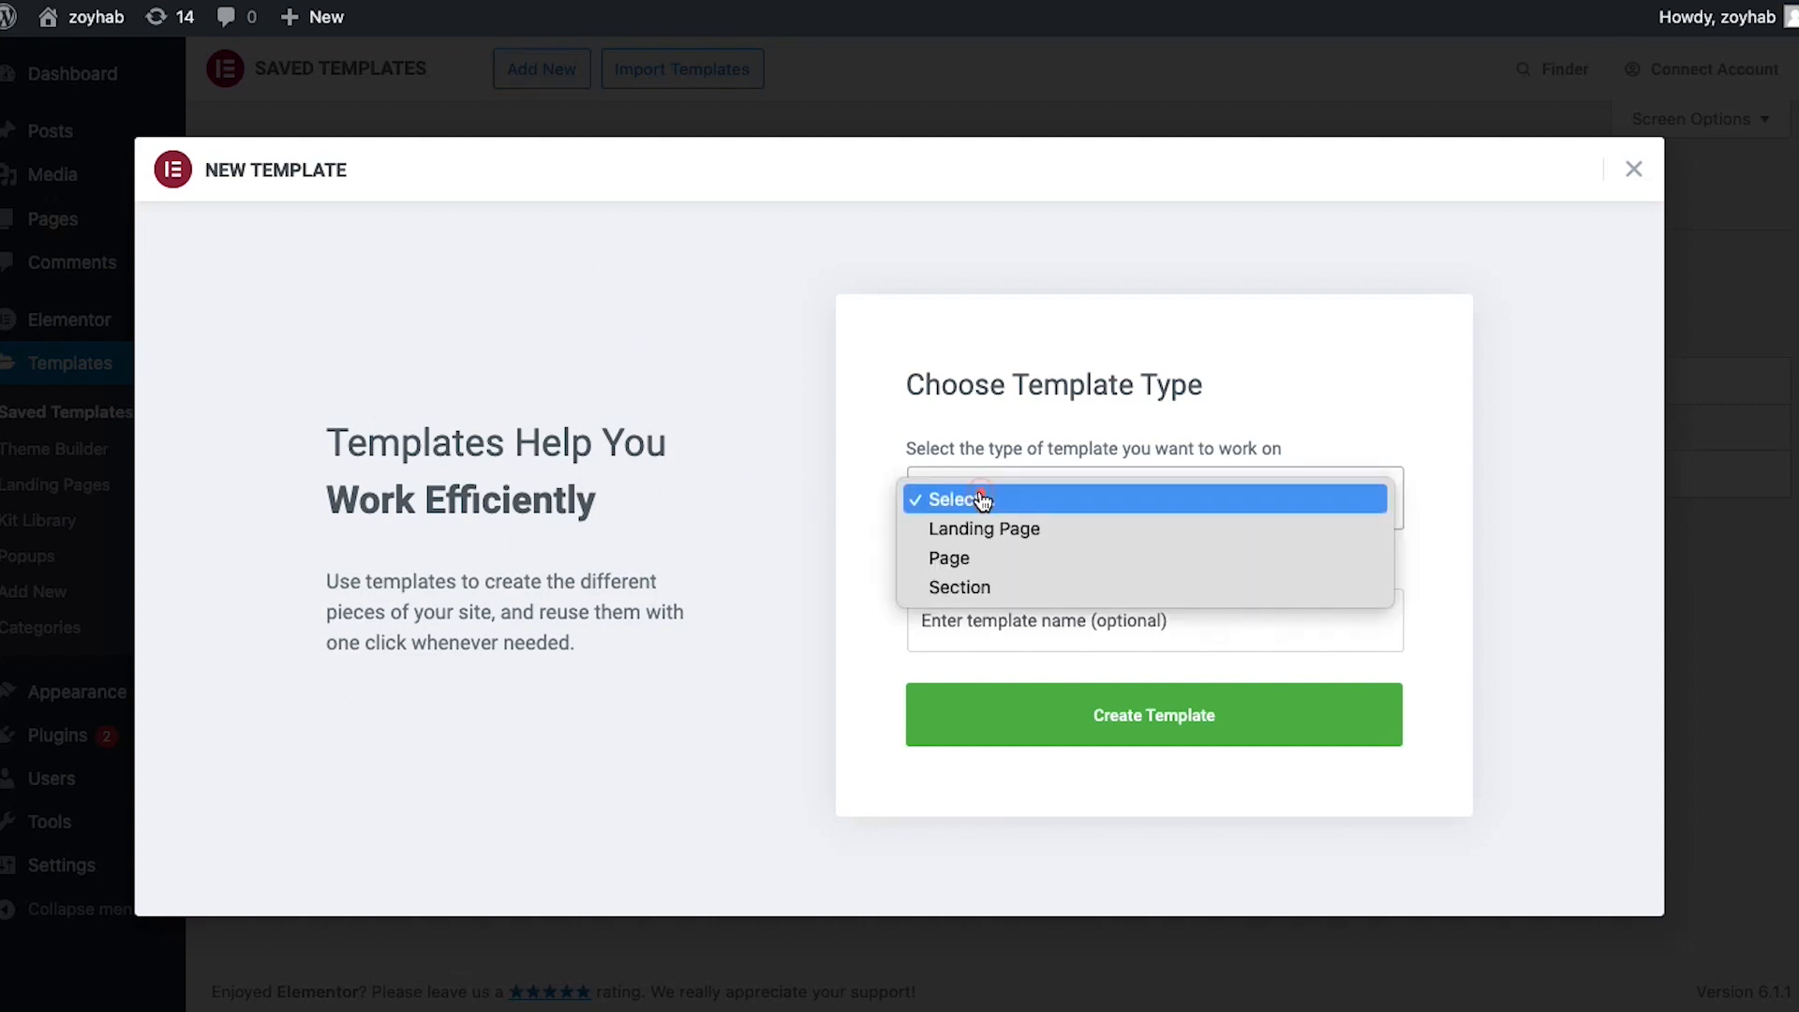
pyautogui.click(1021, 530)
pyautogui.click(1022, 626)
pyautogui.write('Welcome landing page')
pyautogui.click(1107, 735)
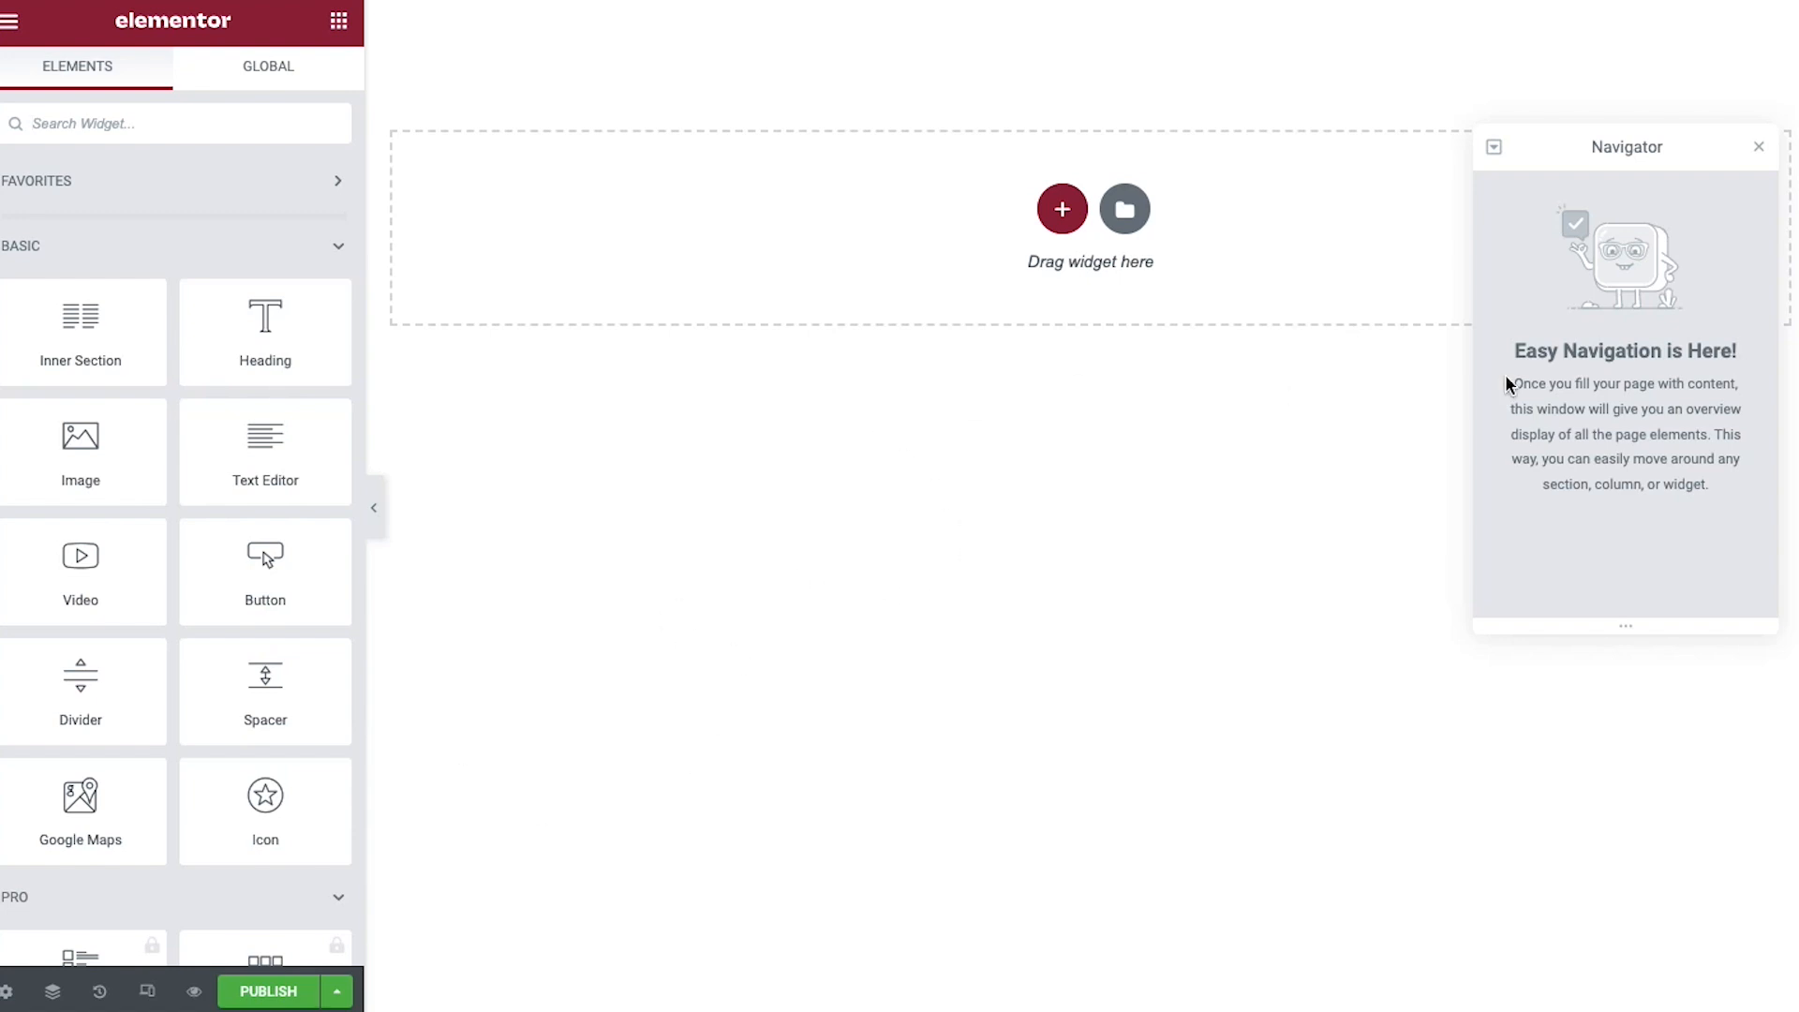
# Drop an Image widget onto the empty landing page and open its media picker's Library and Upload tabs
pyautogui.click(1759, 147)
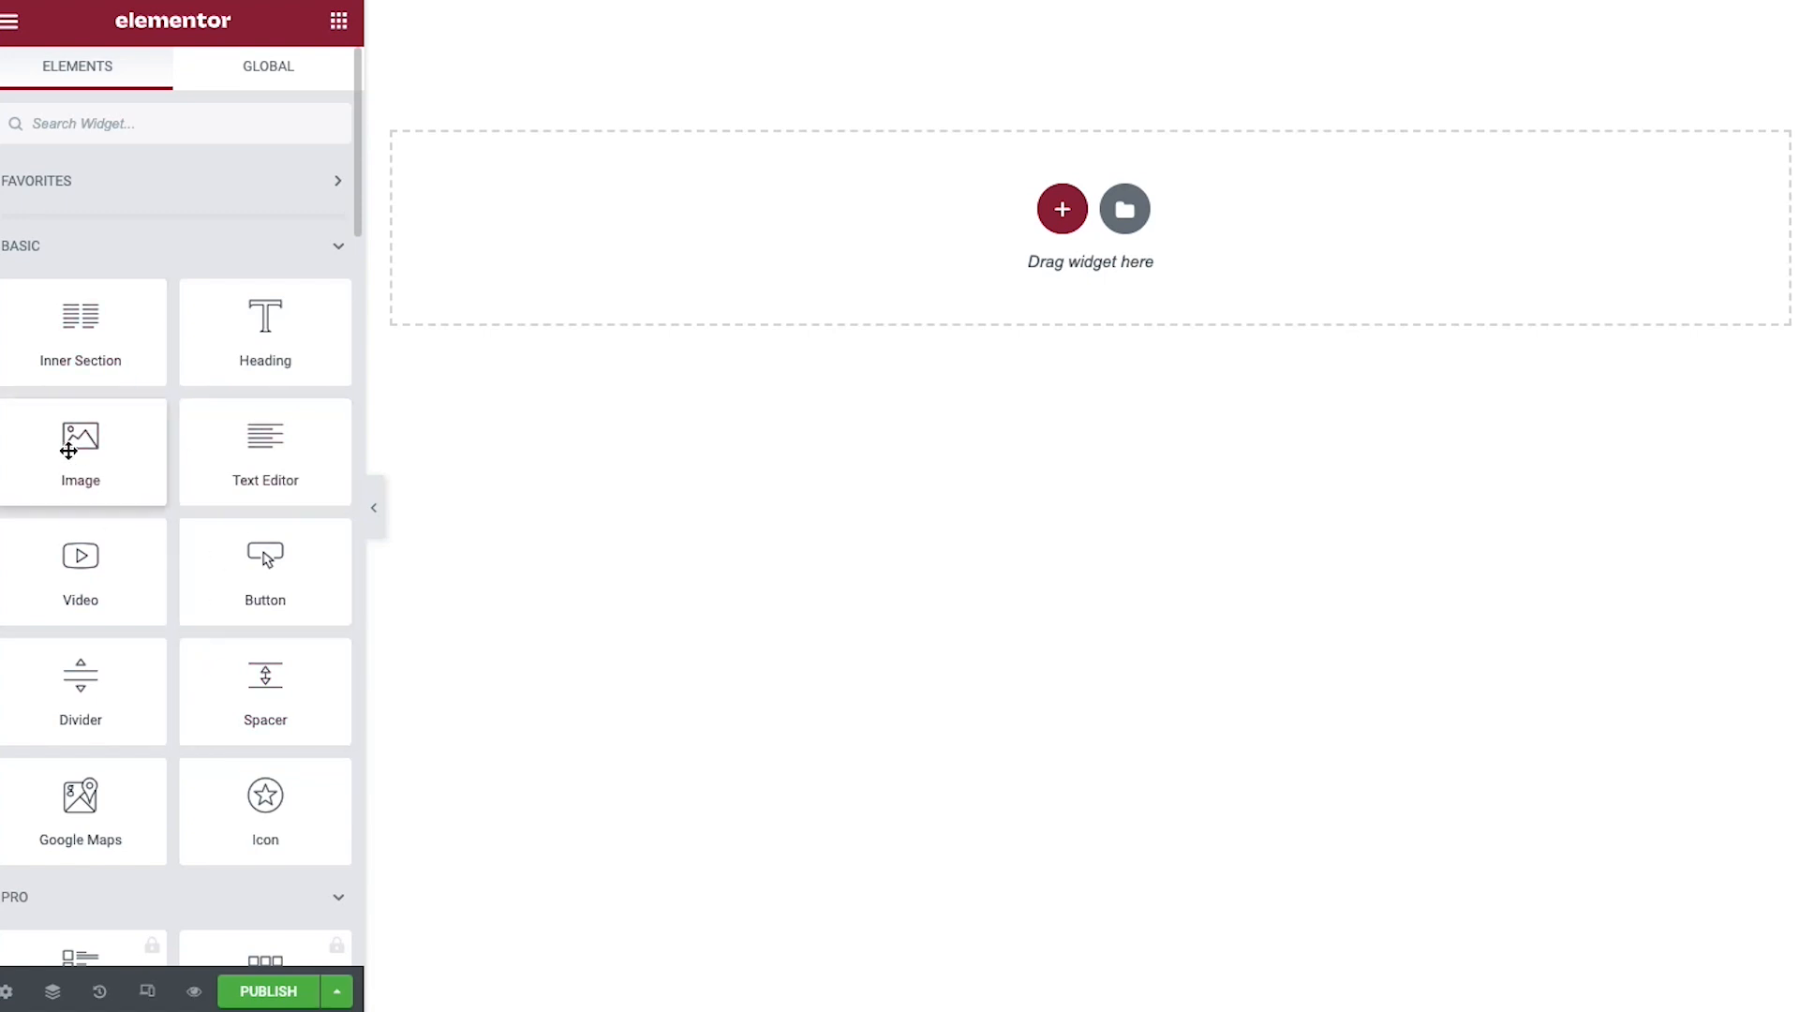
pyautogui.moveTo(66, 450); pyautogui.dragTo(536, 234)
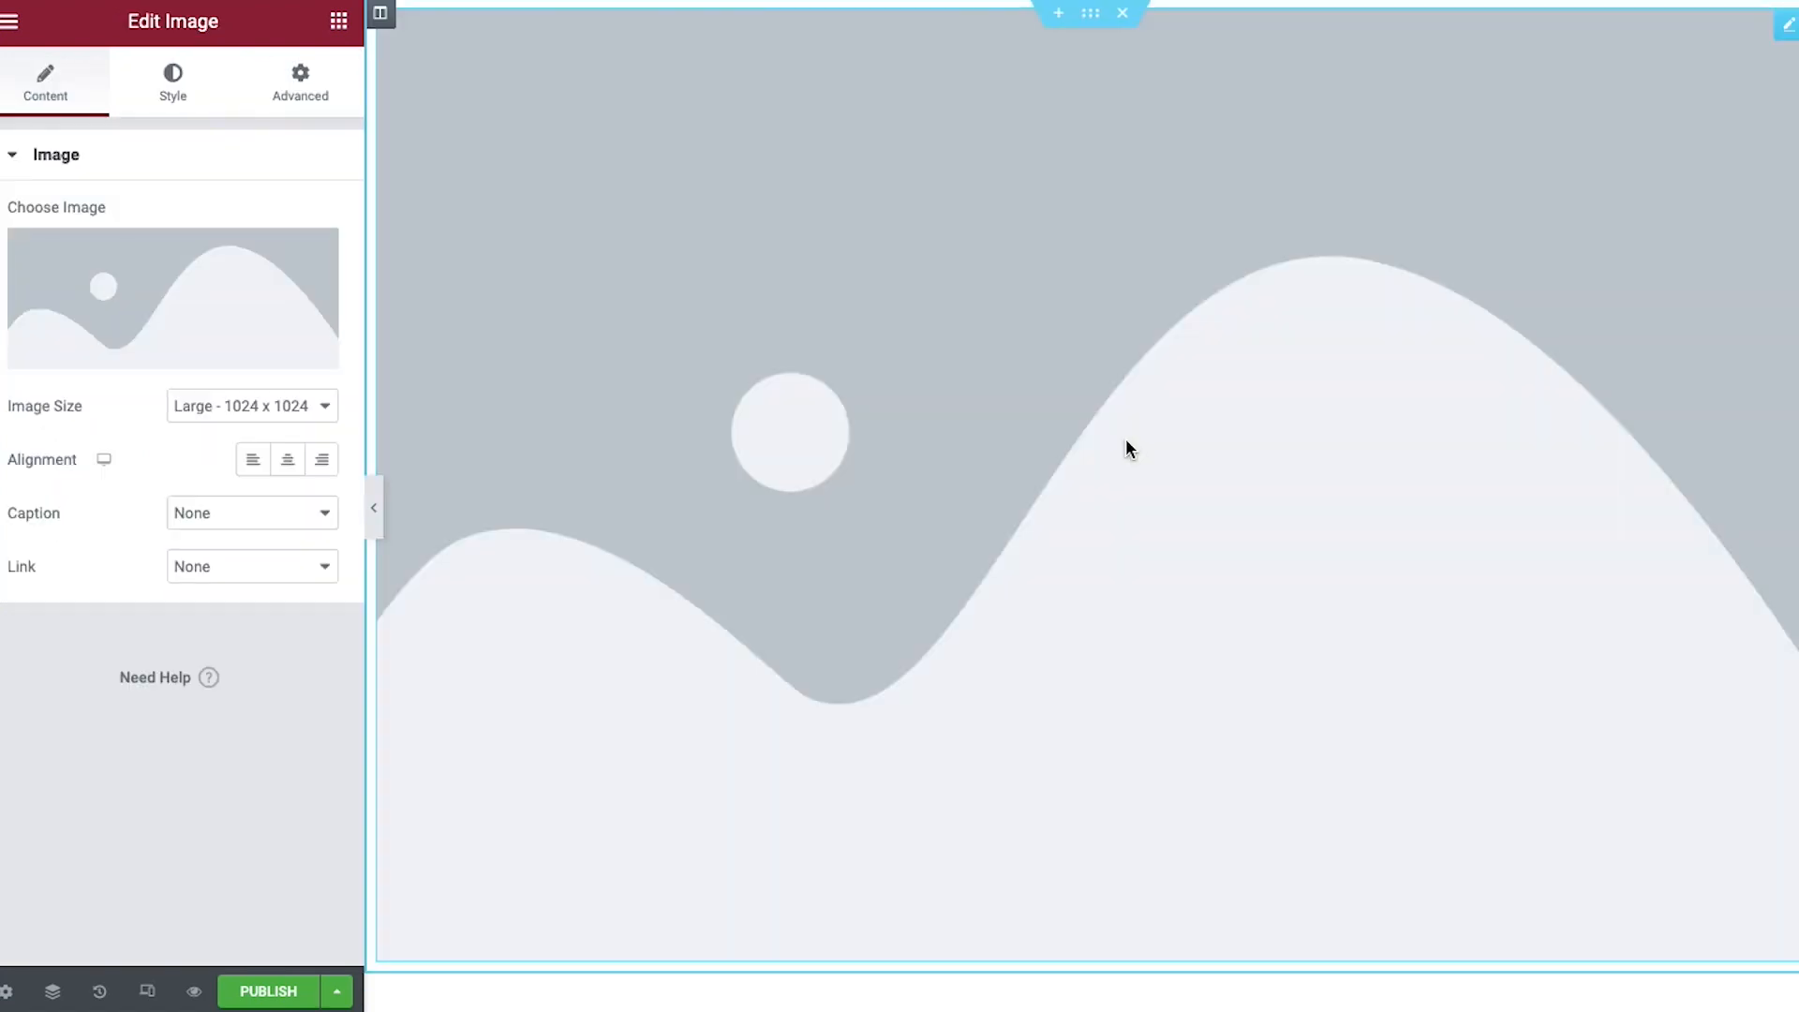
pyautogui.moveTo(221, 354)
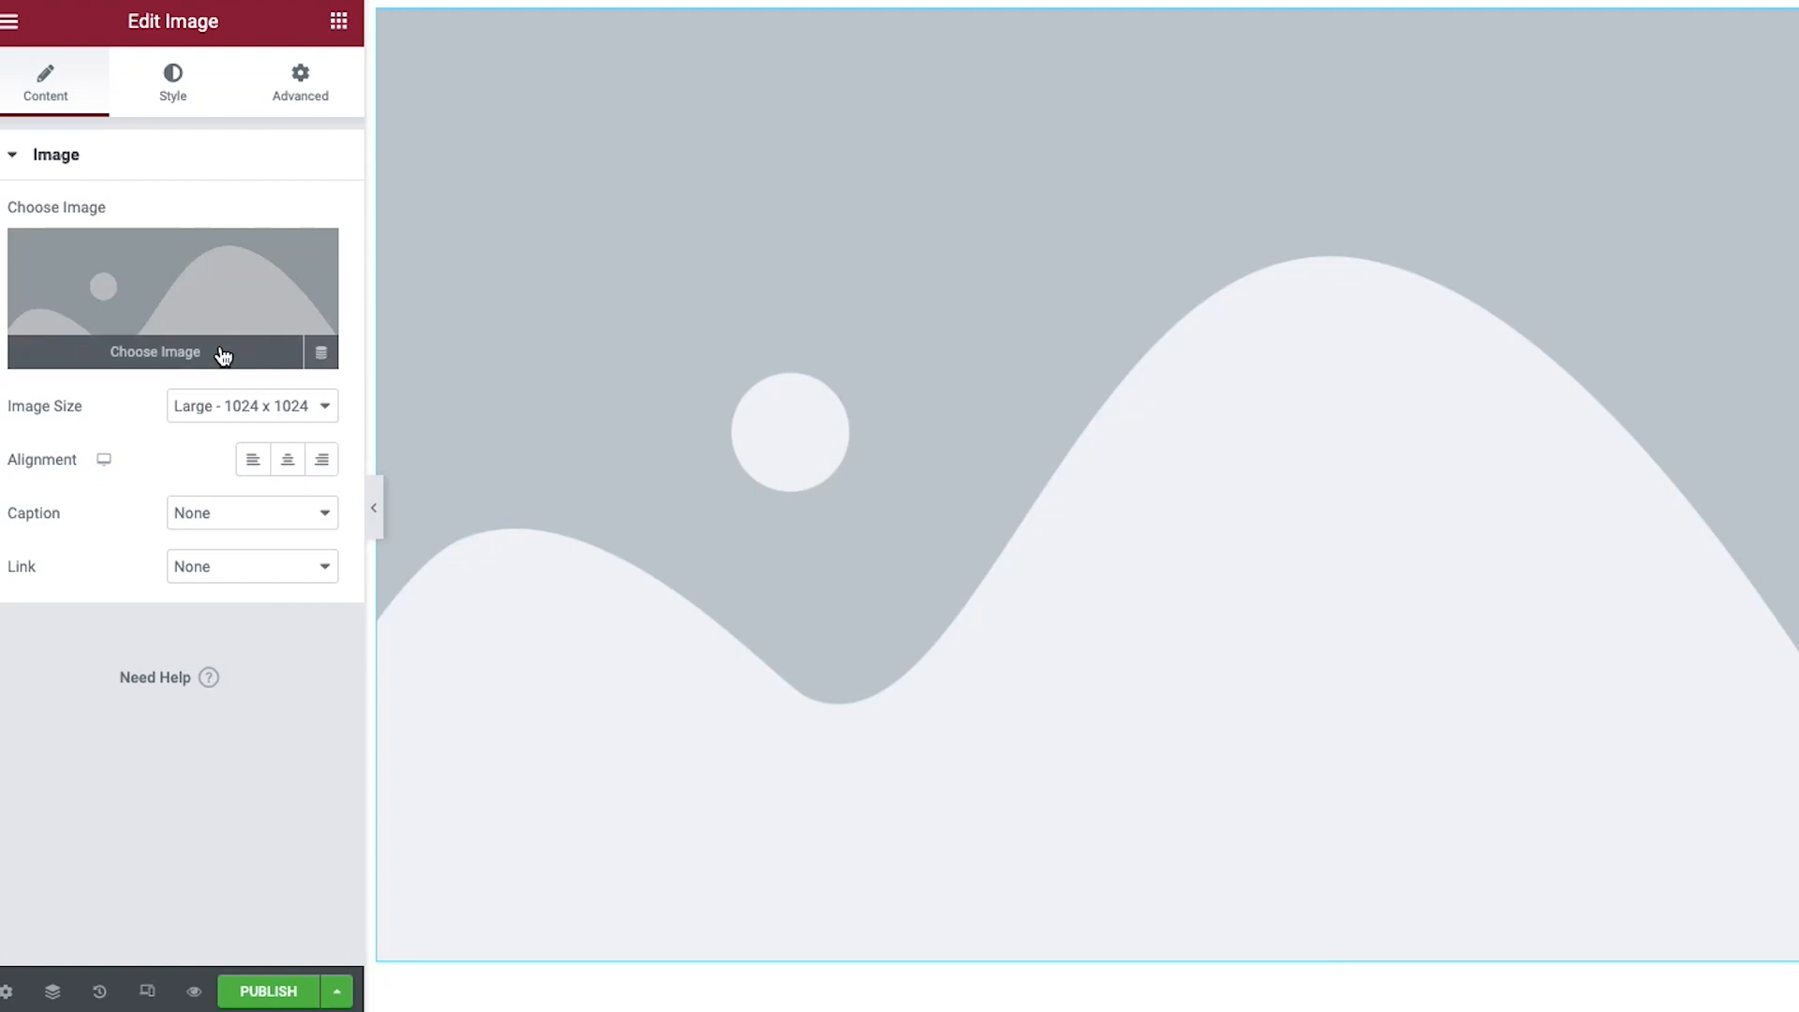
pyautogui.click(149, 354)
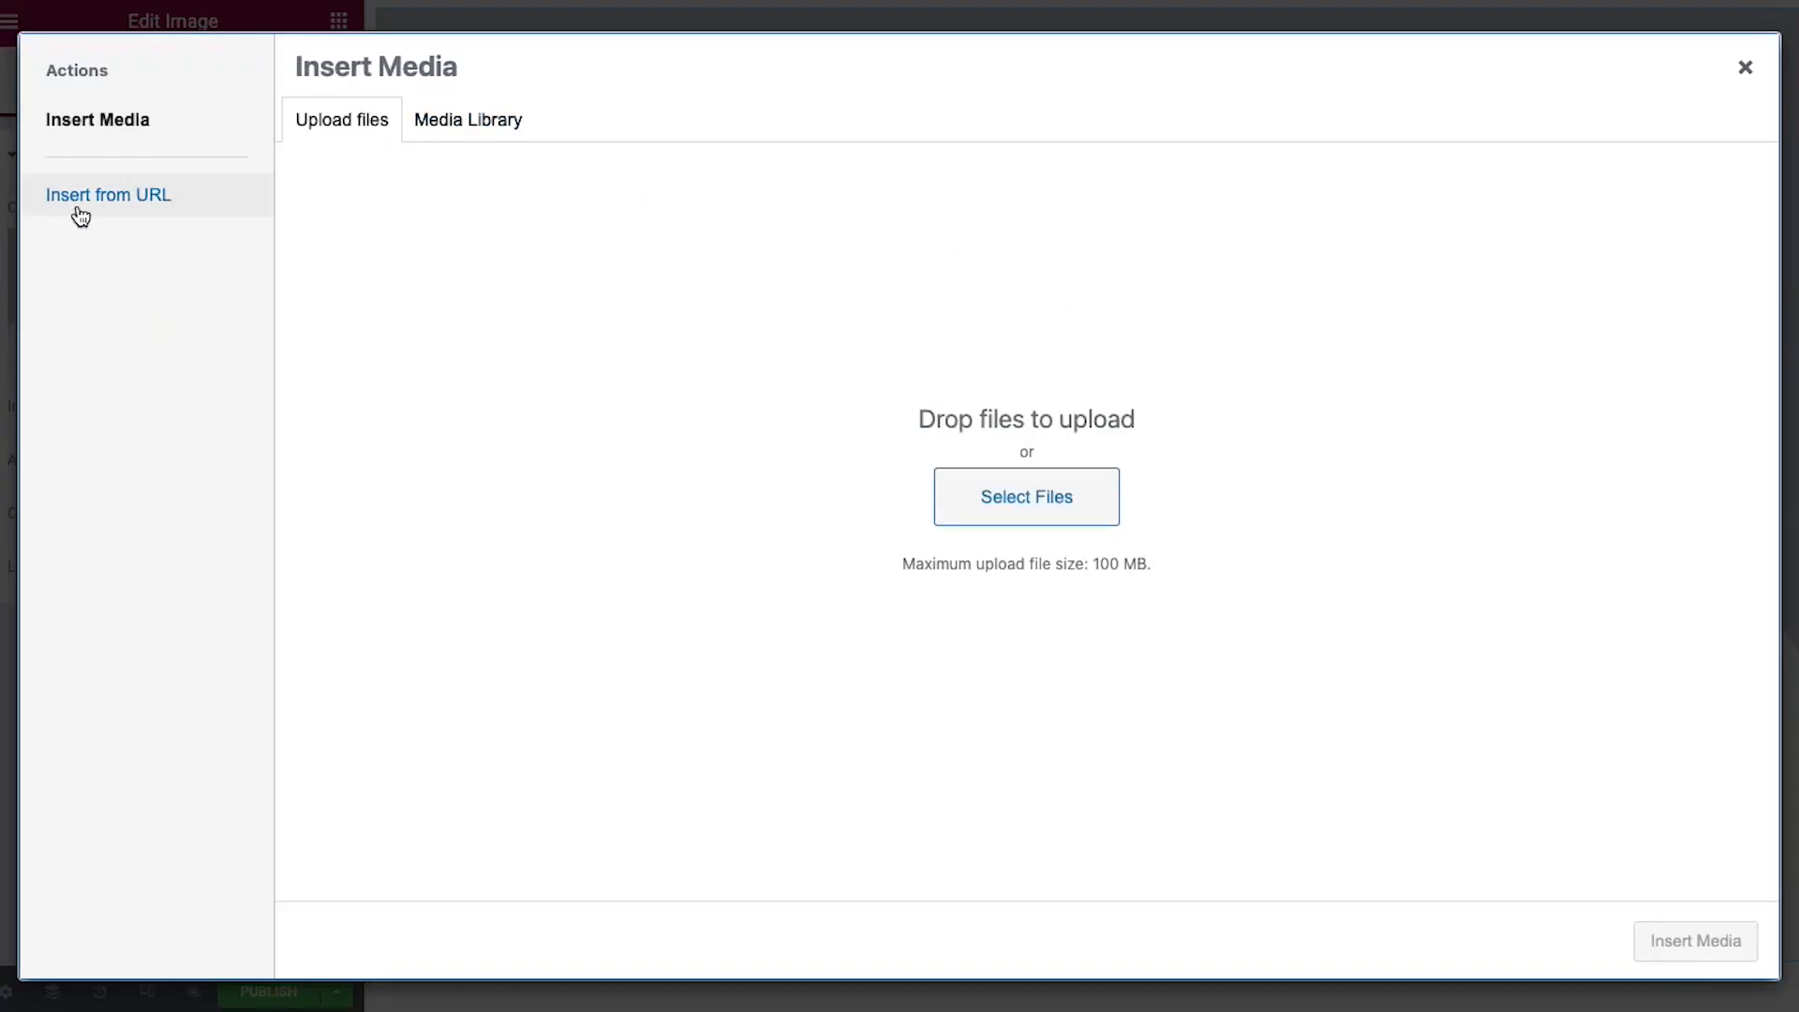
pyautogui.click(448, 130)
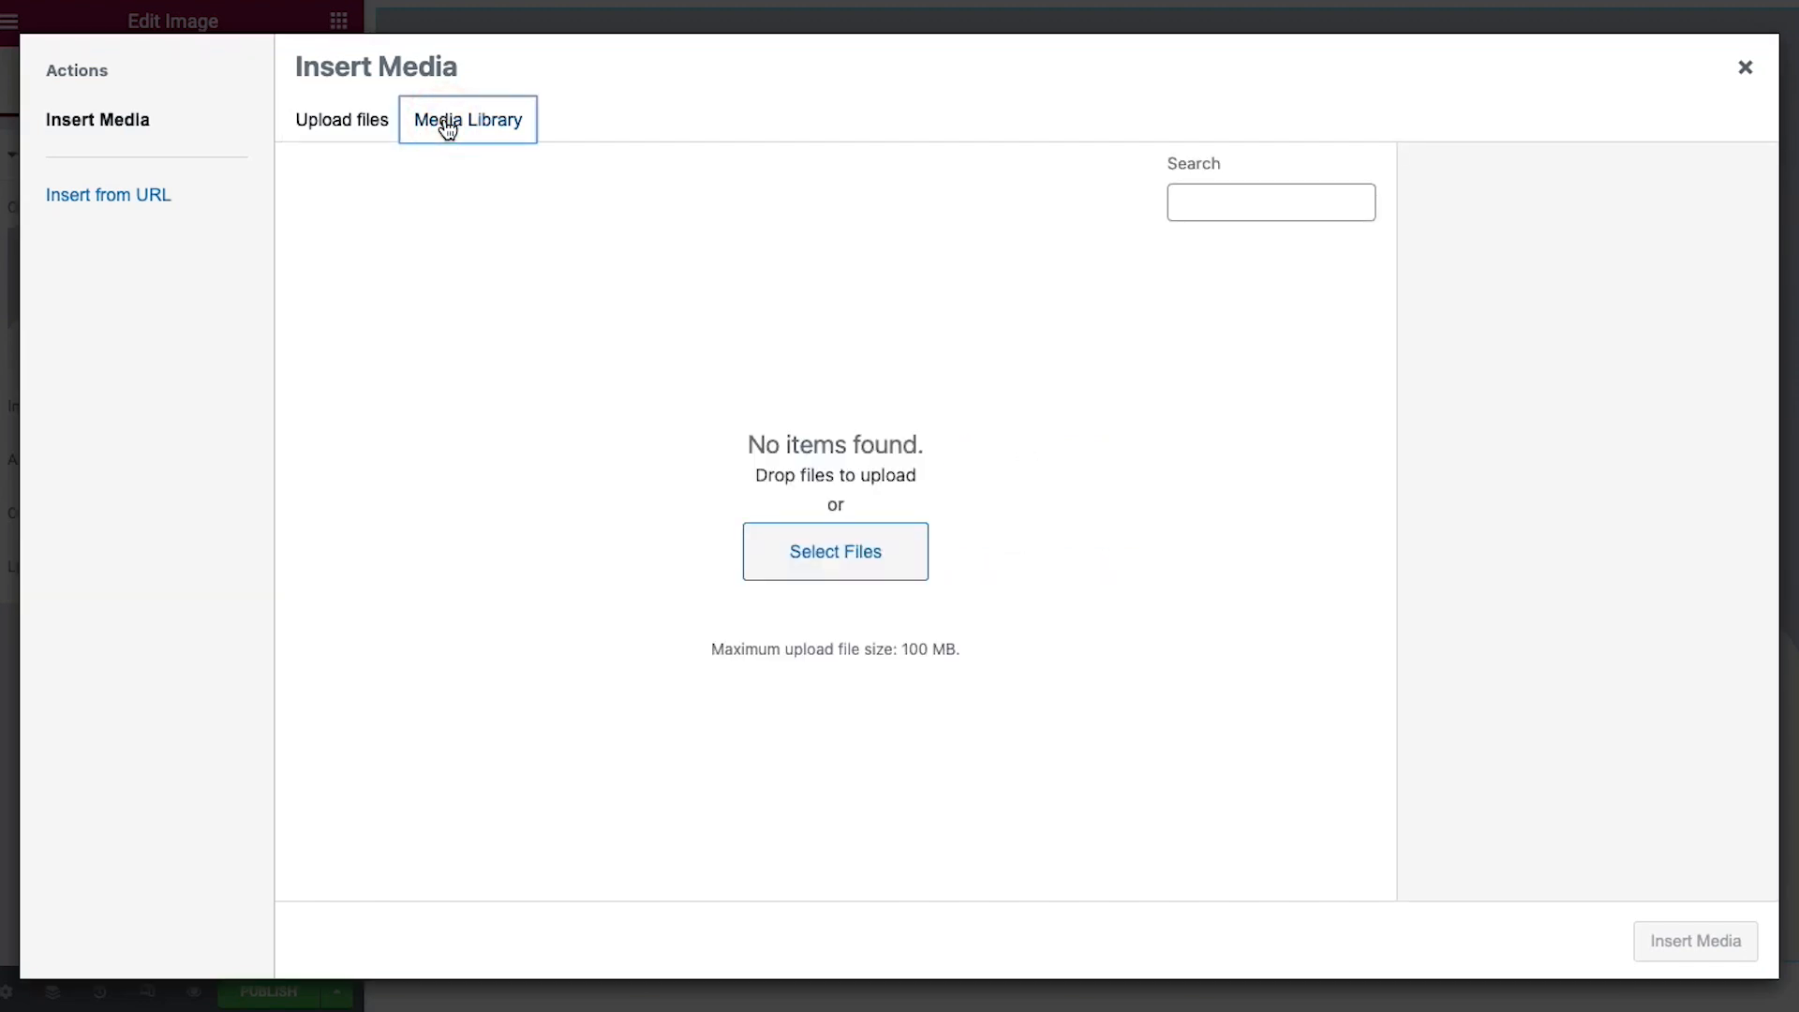
pyautogui.click(348, 125)
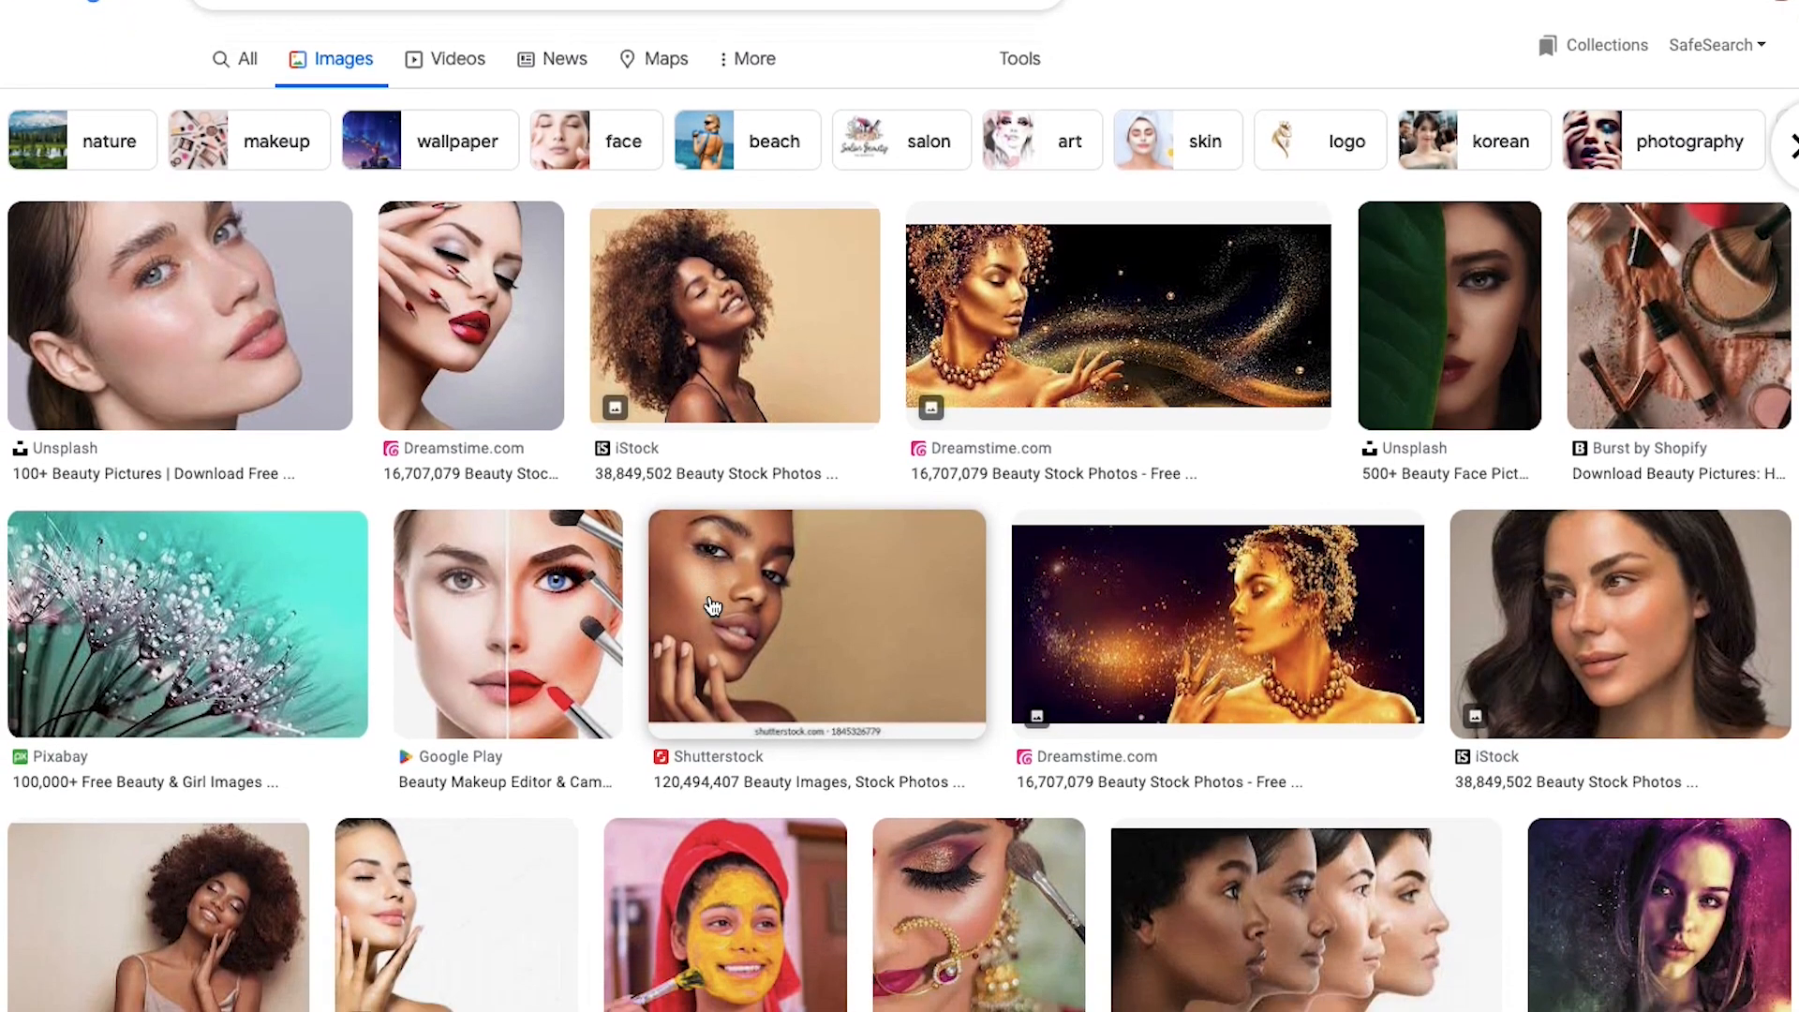
# Copy the link address of the Can Stock Photo line-drawn beauty face illustration from Google Images
pyautogui.scroll(-4, 712, 604)
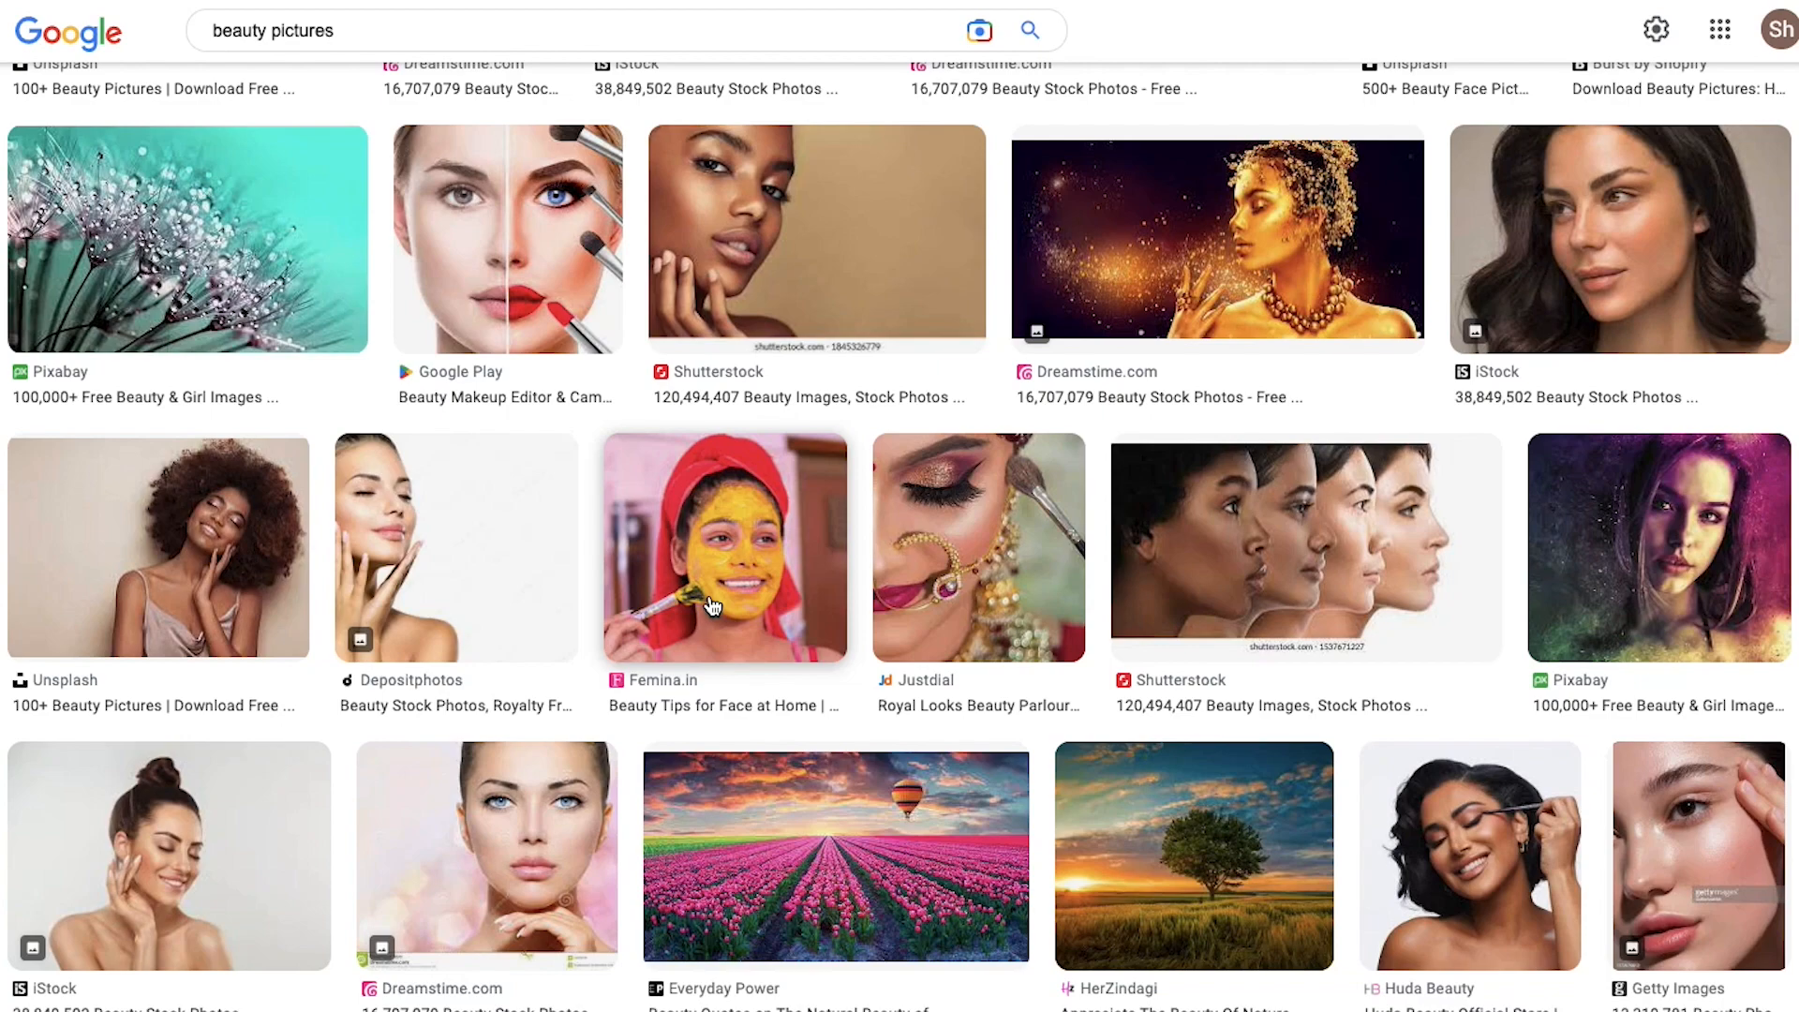
pyautogui.scroll(-15, 713, 605)
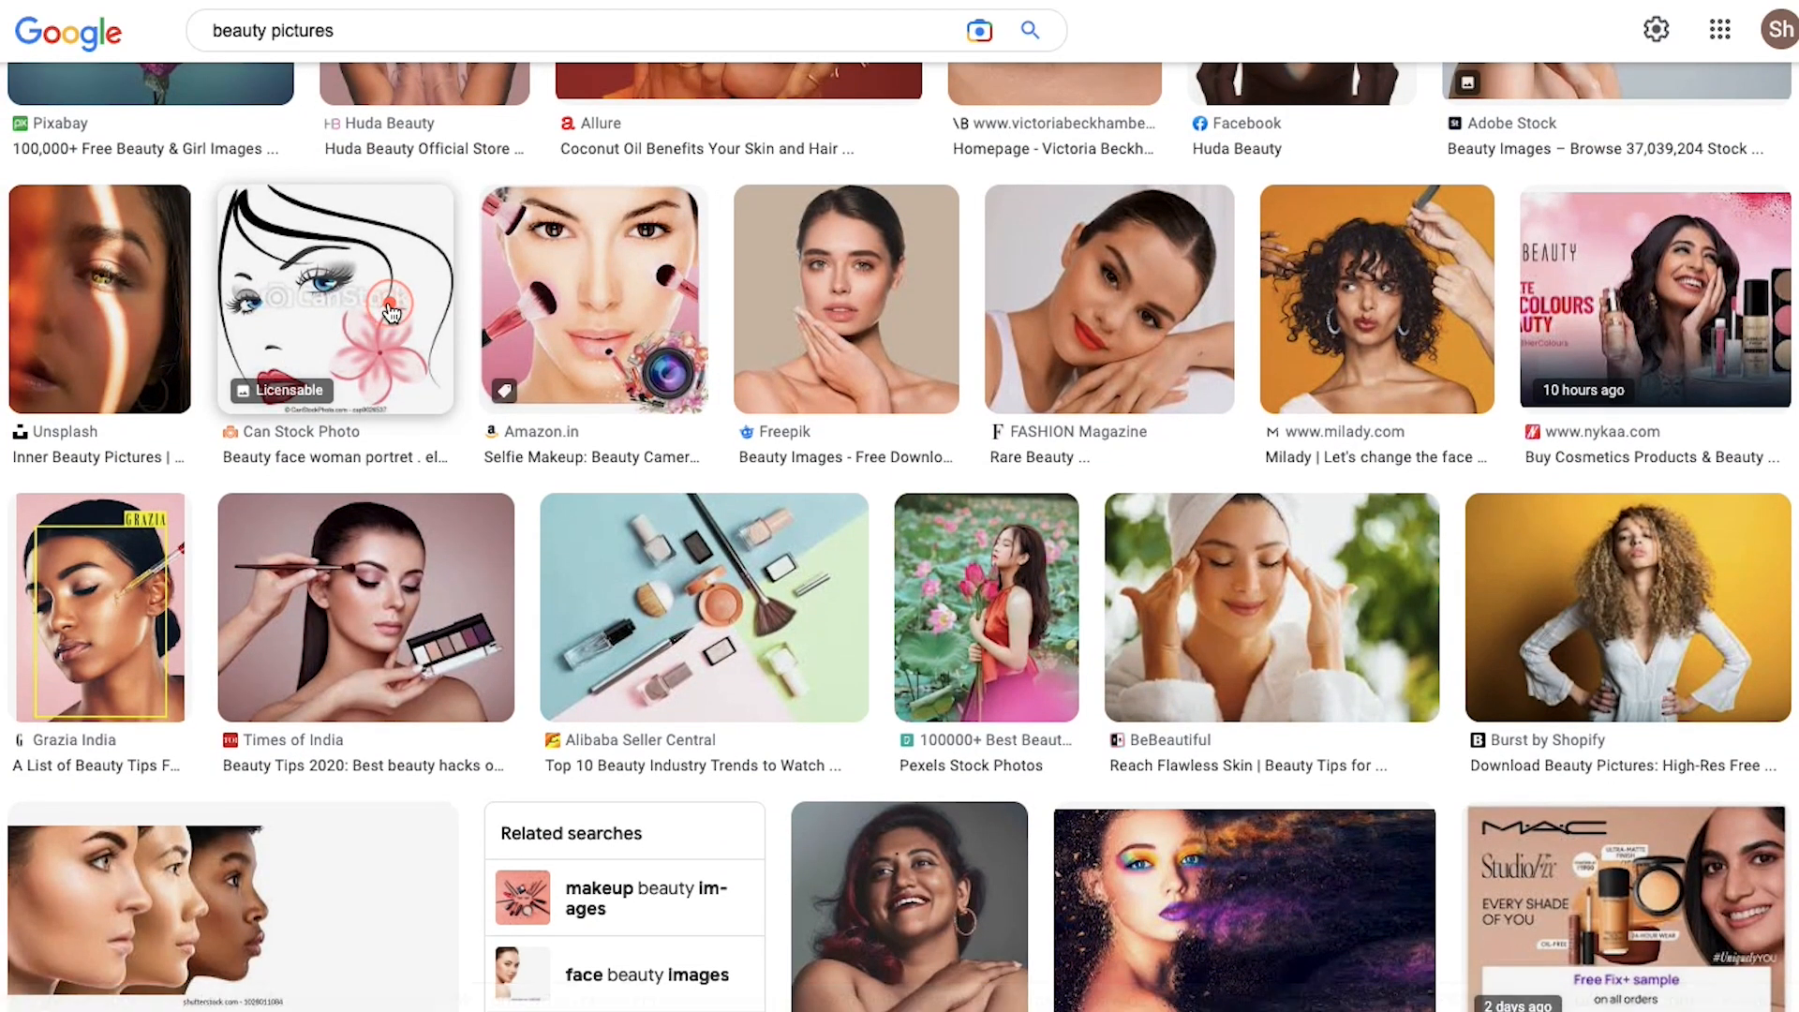
pyautogui.click(391, 304)
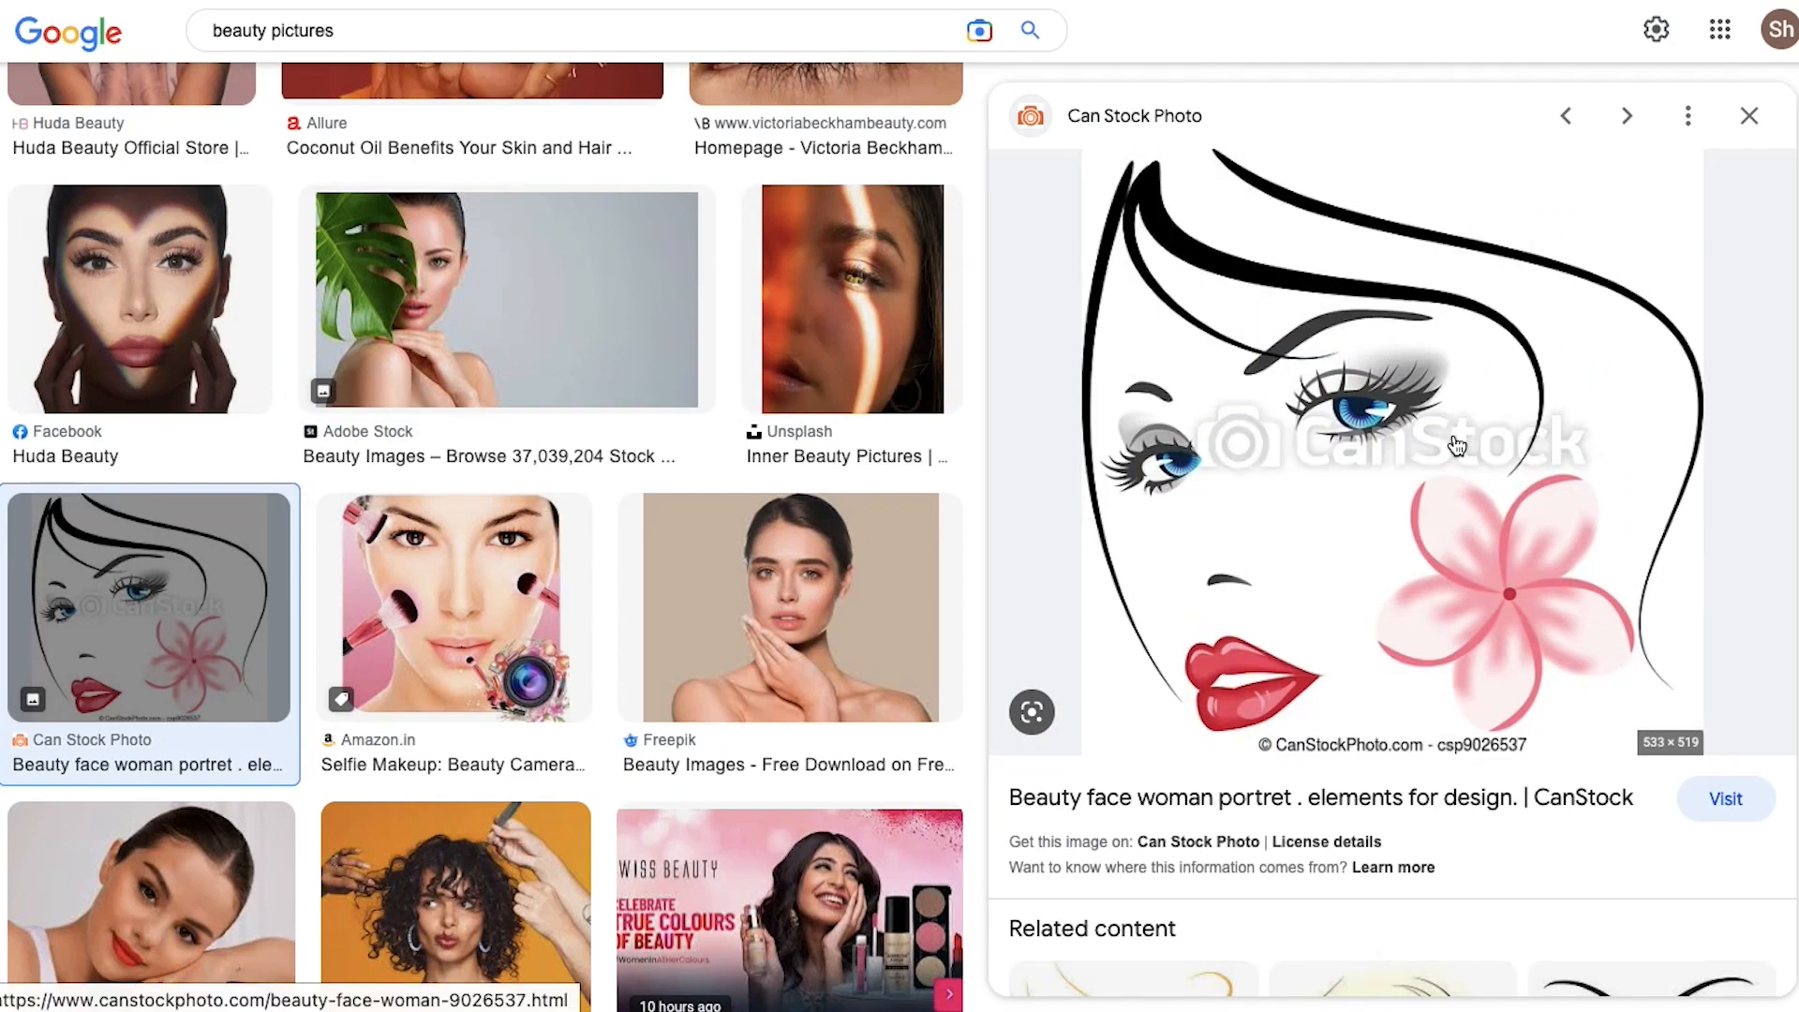
pyautogui.rightClick(1457, 435)
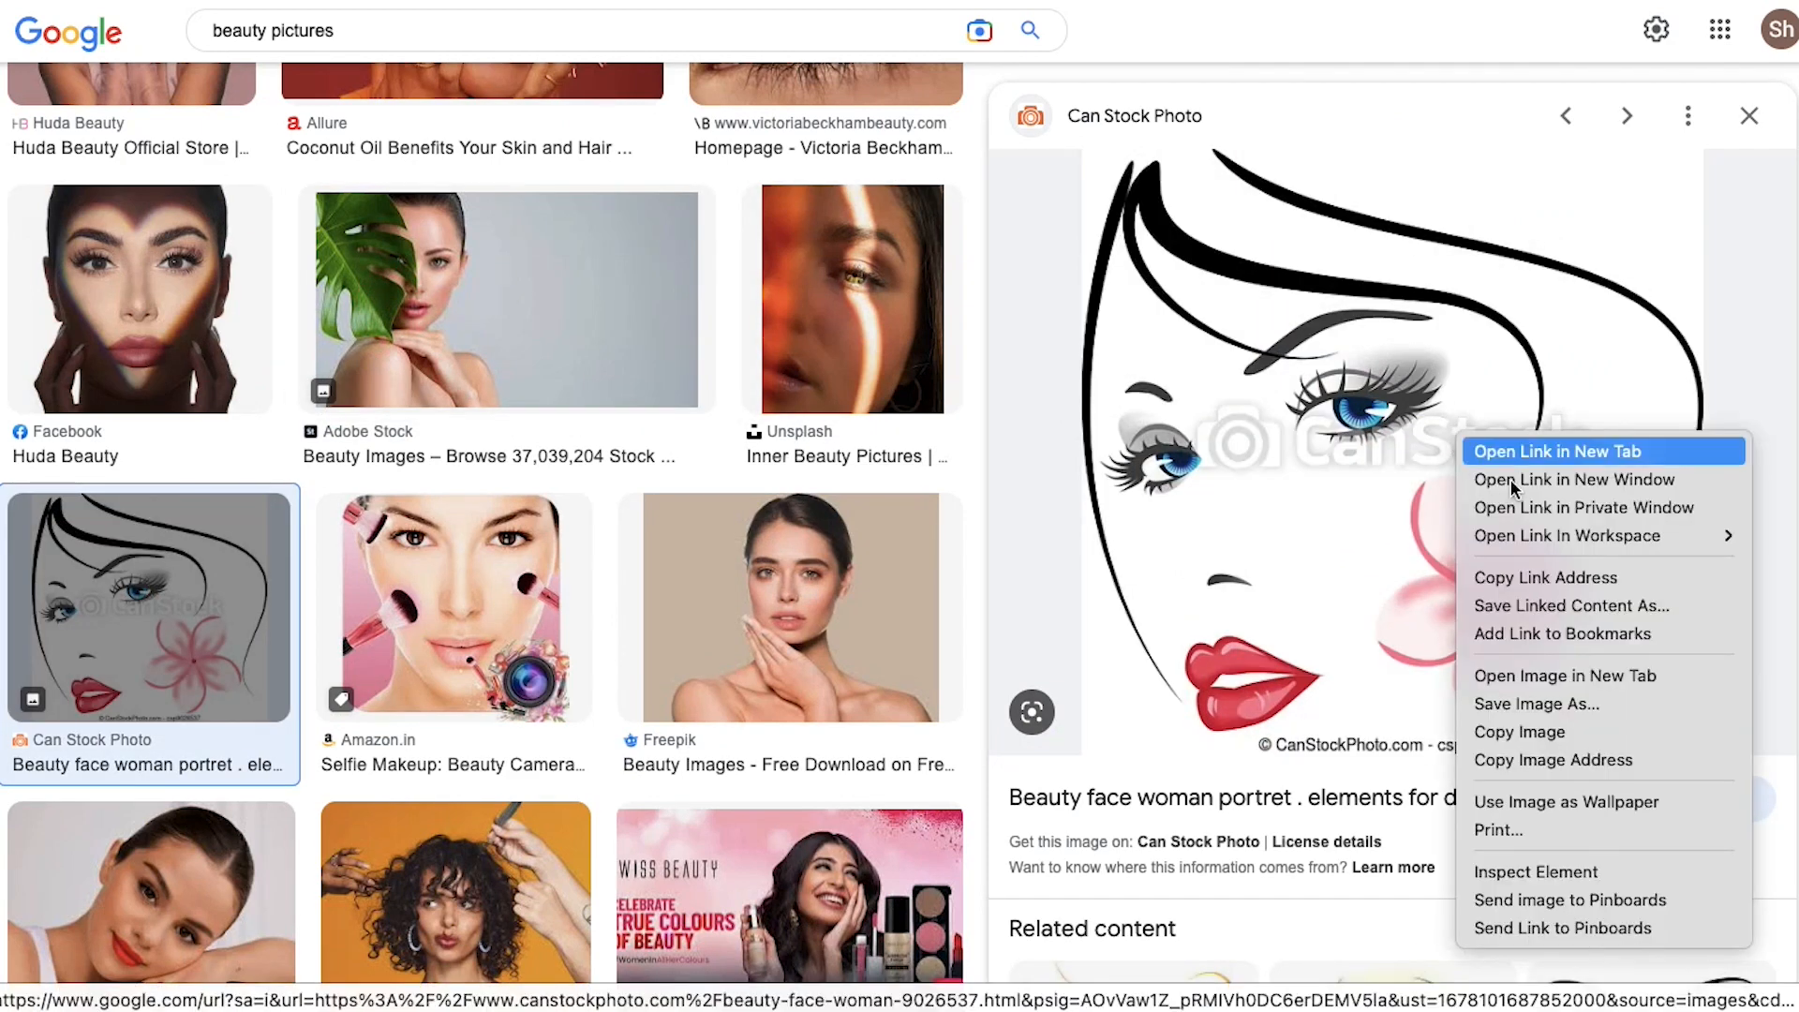
pyautogui.click(1558, 590)
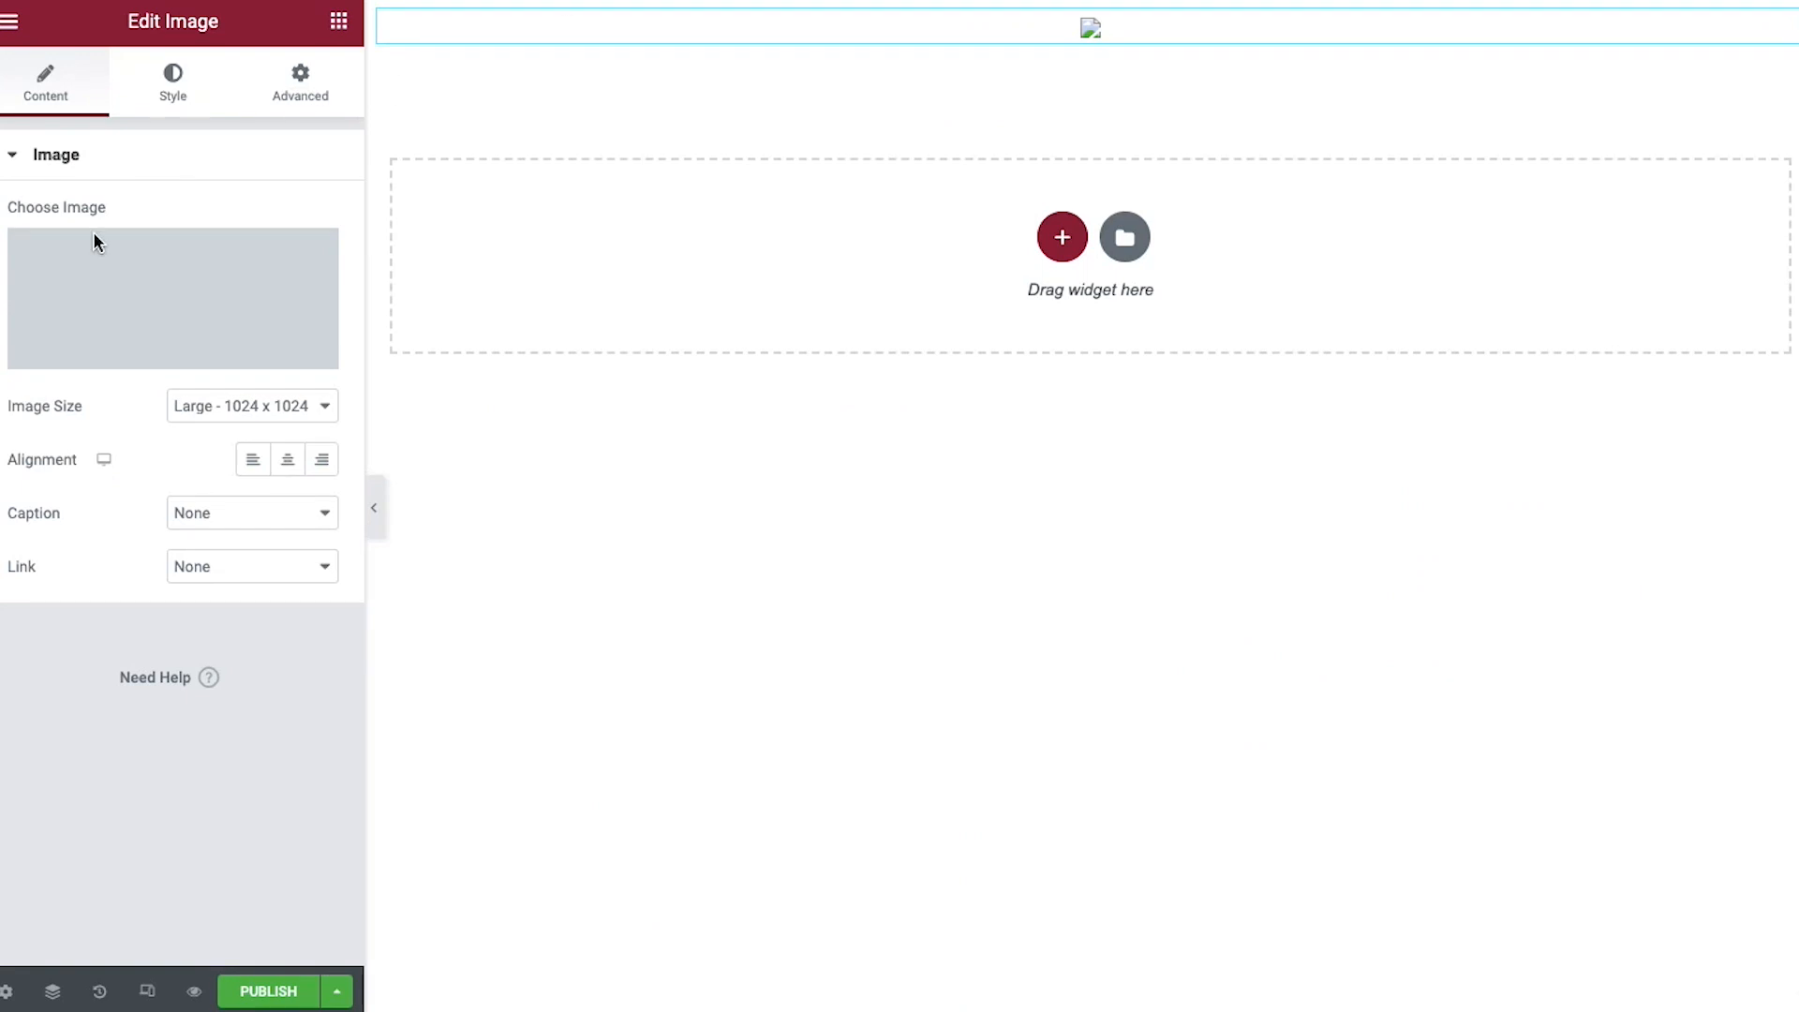
pyautogui.click(94, 239)
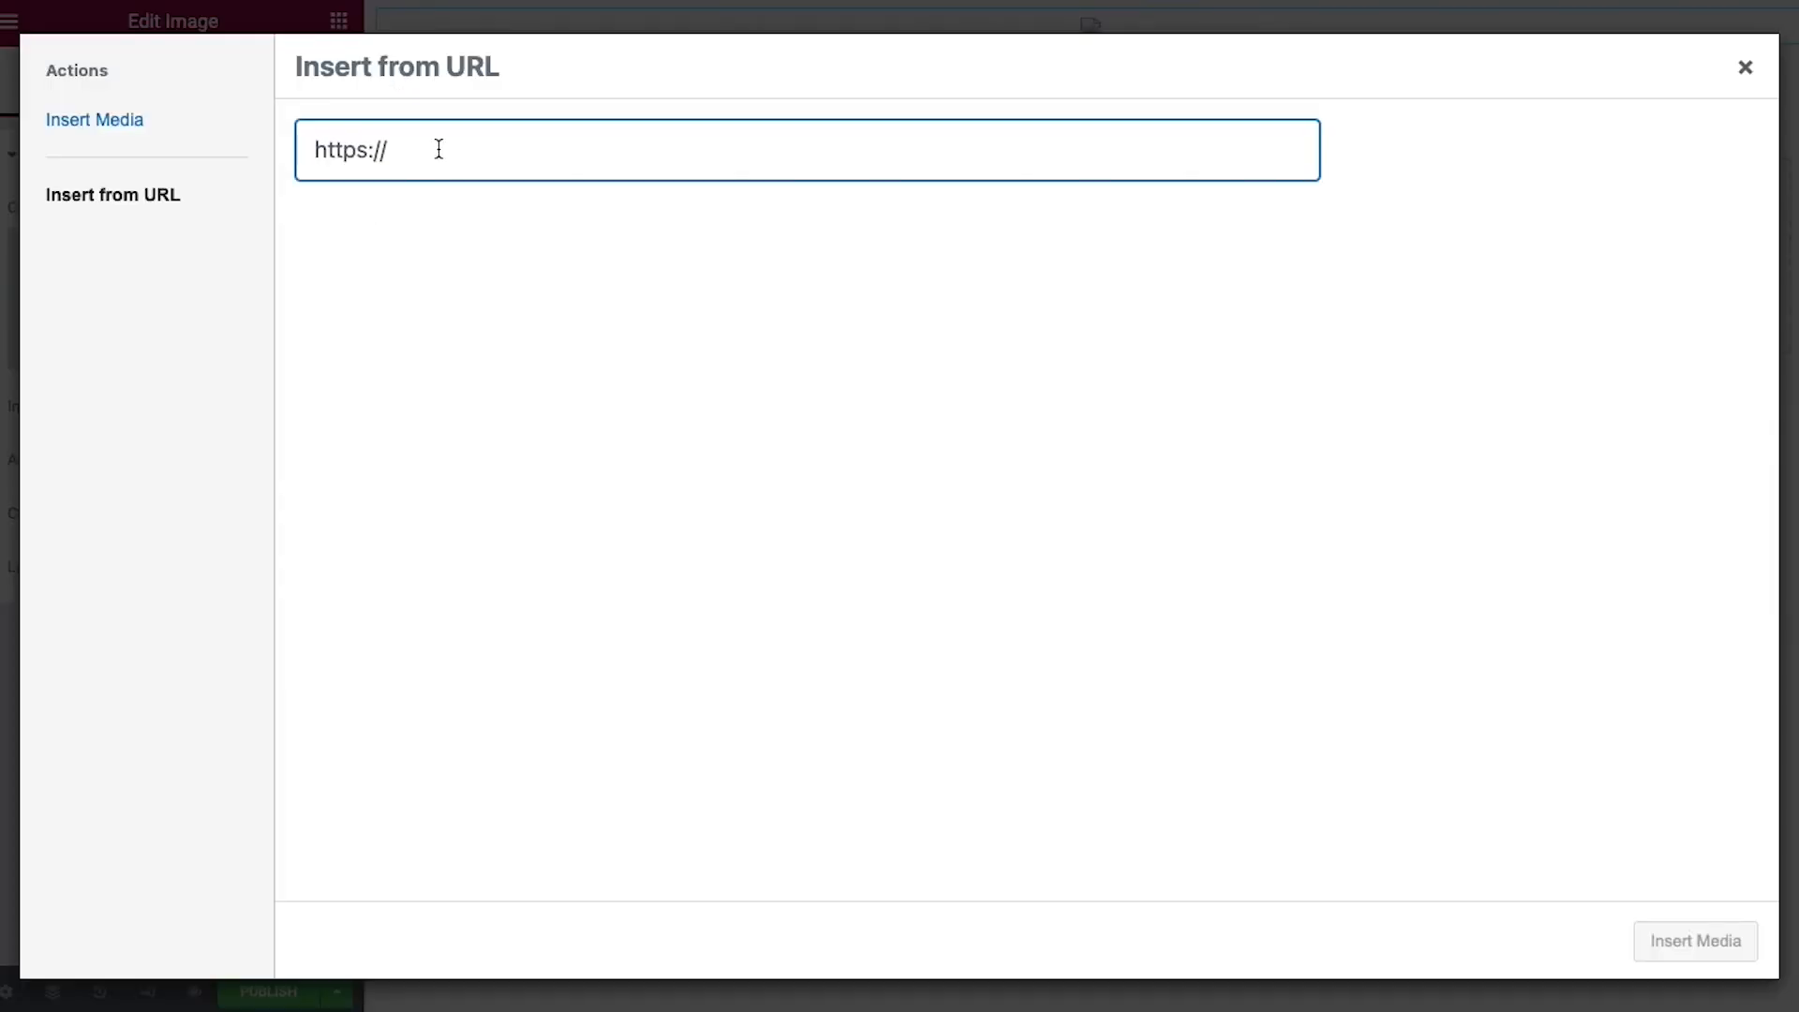
# Insert the beauty face illustration into the Image widget from its pasted URL
pyautogui.press('super+v')
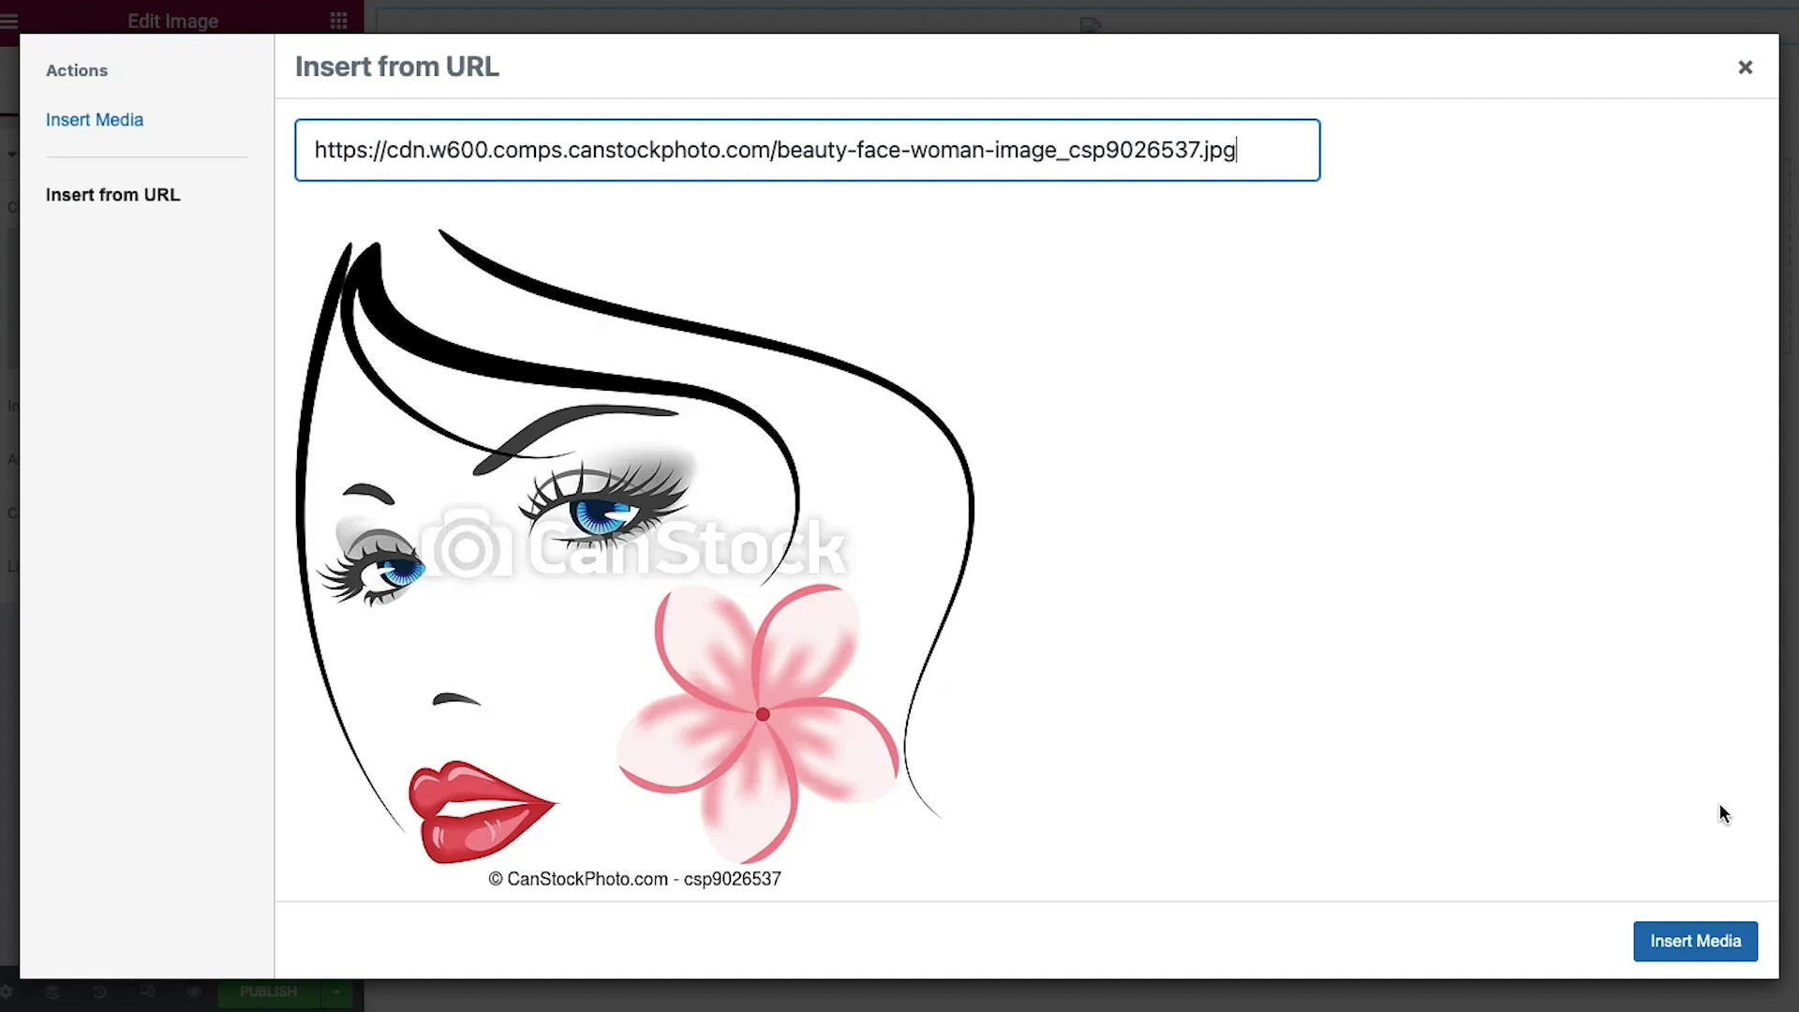
pyautogui.click(1724, 937)
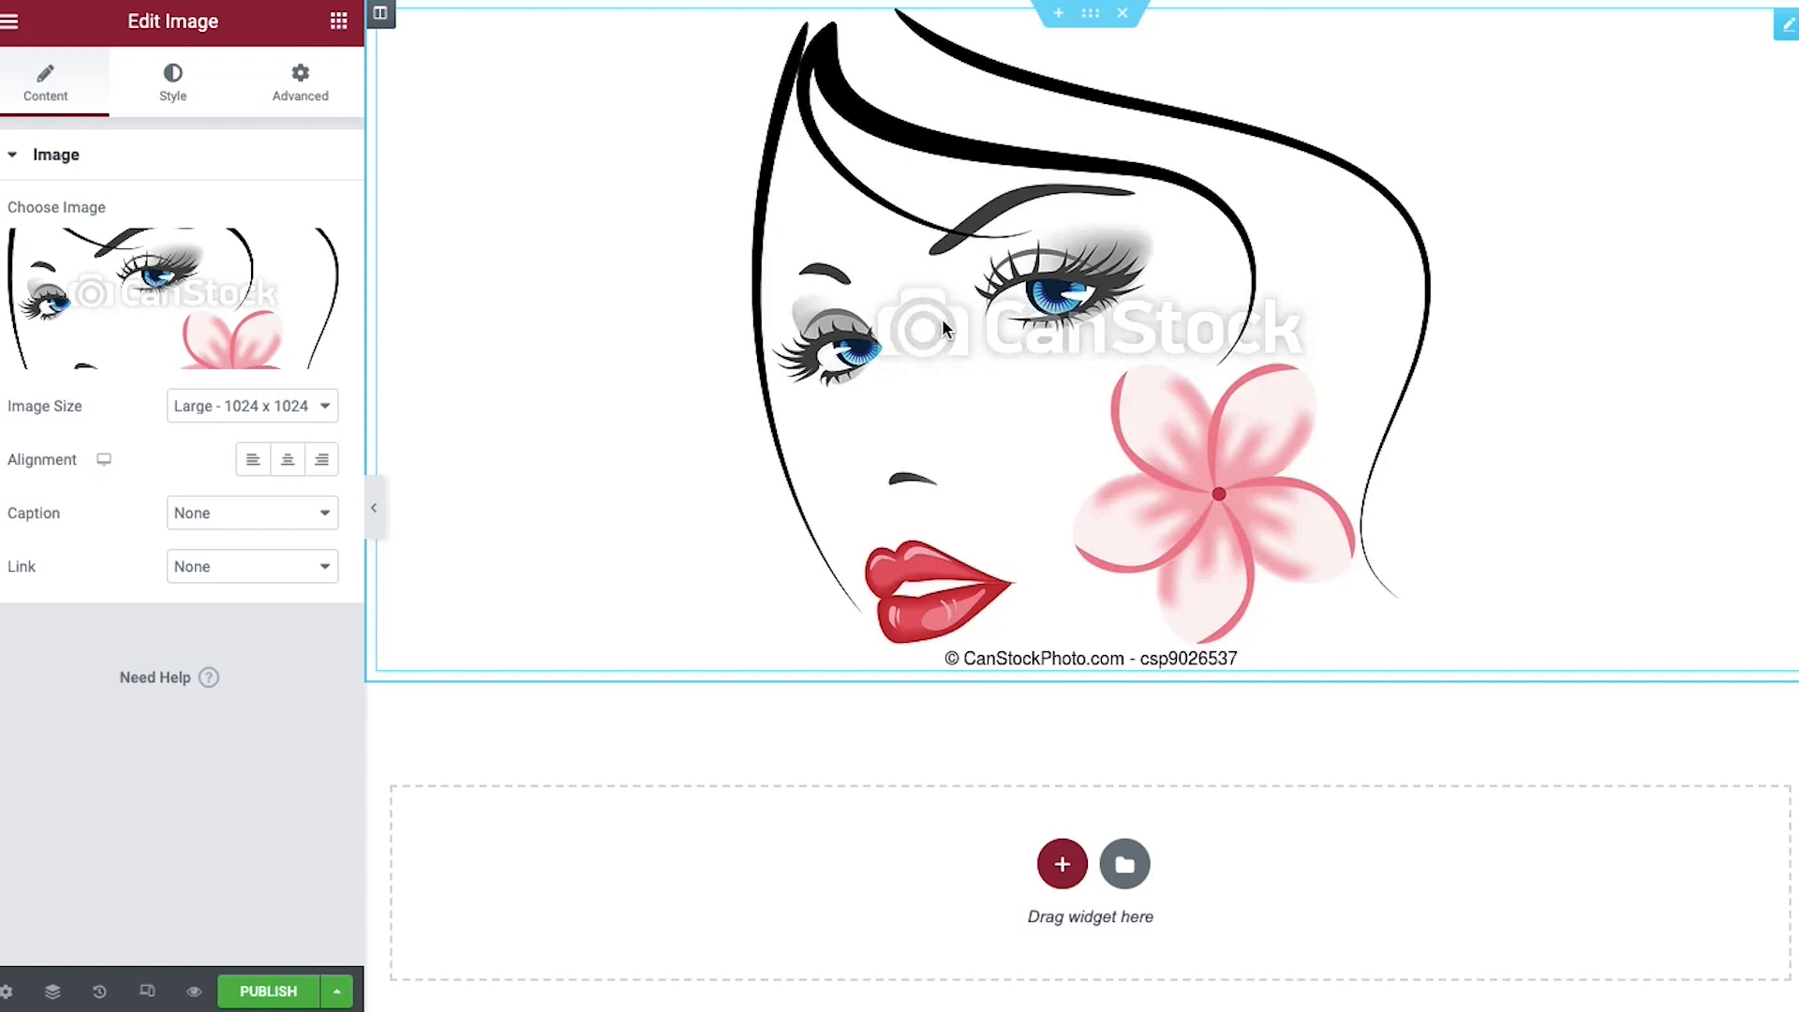
pyautogui.click(10, 20)
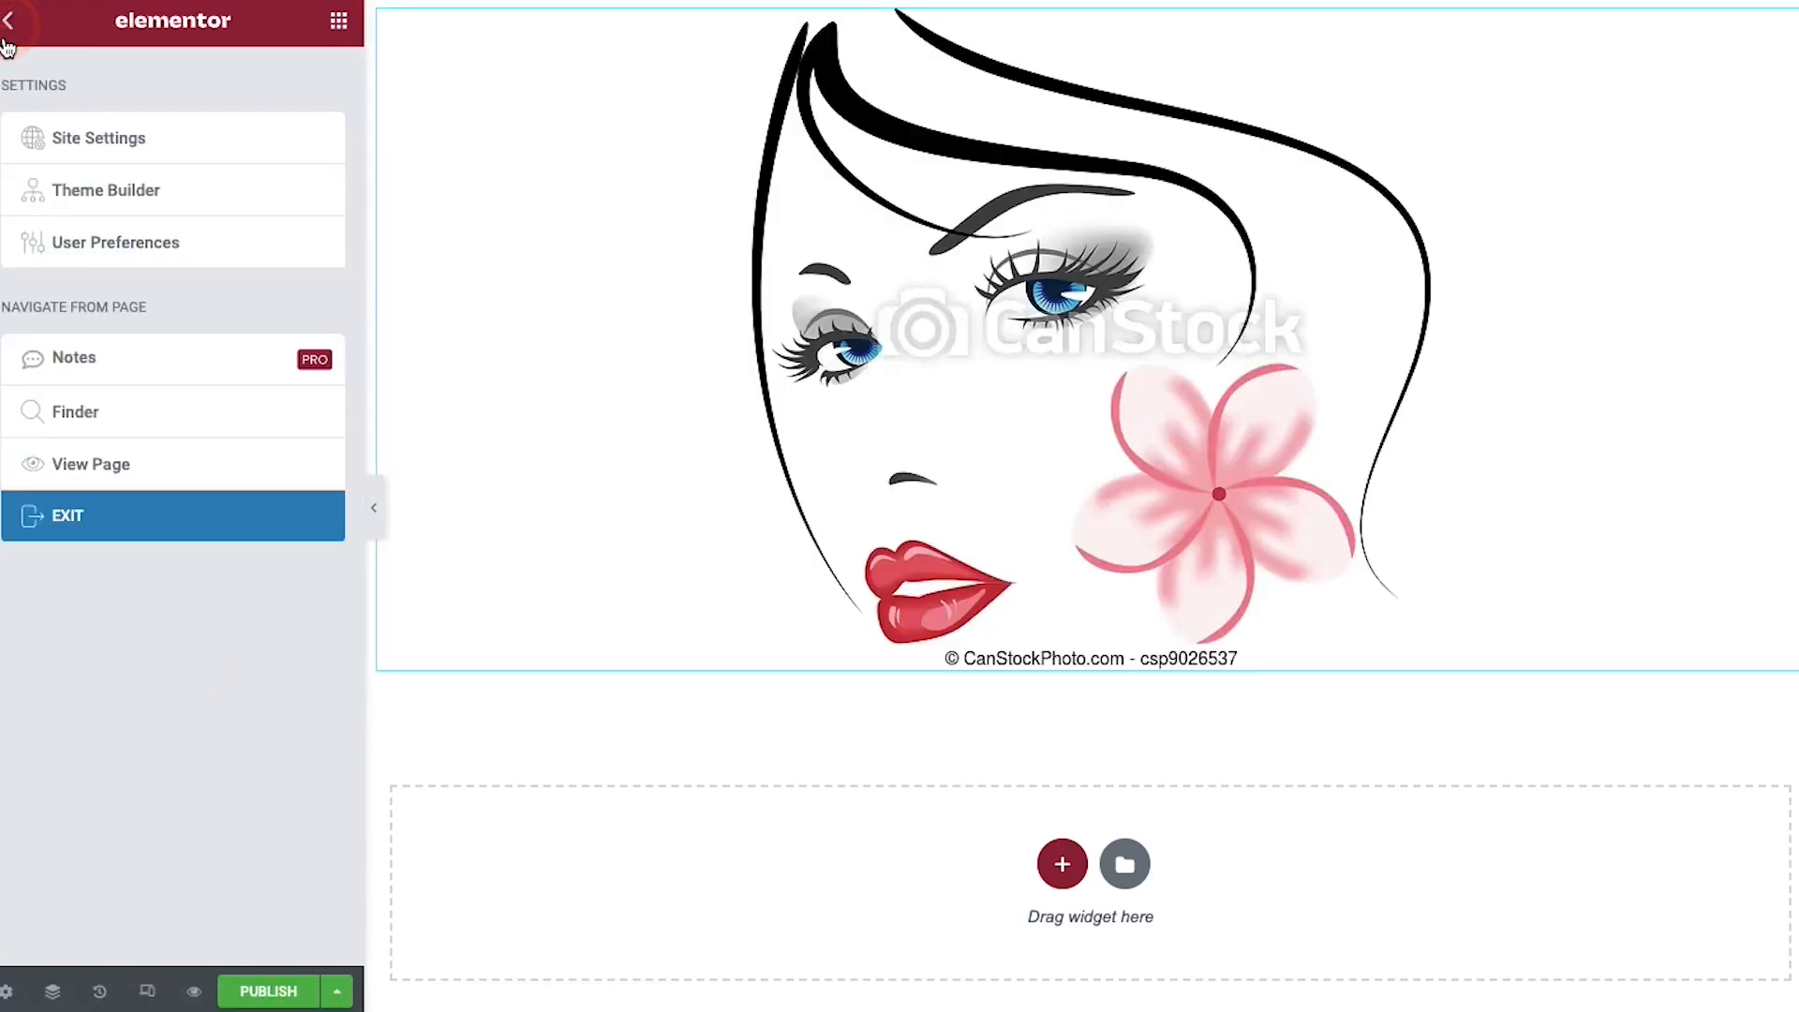
pyautogui.click(8, 24)
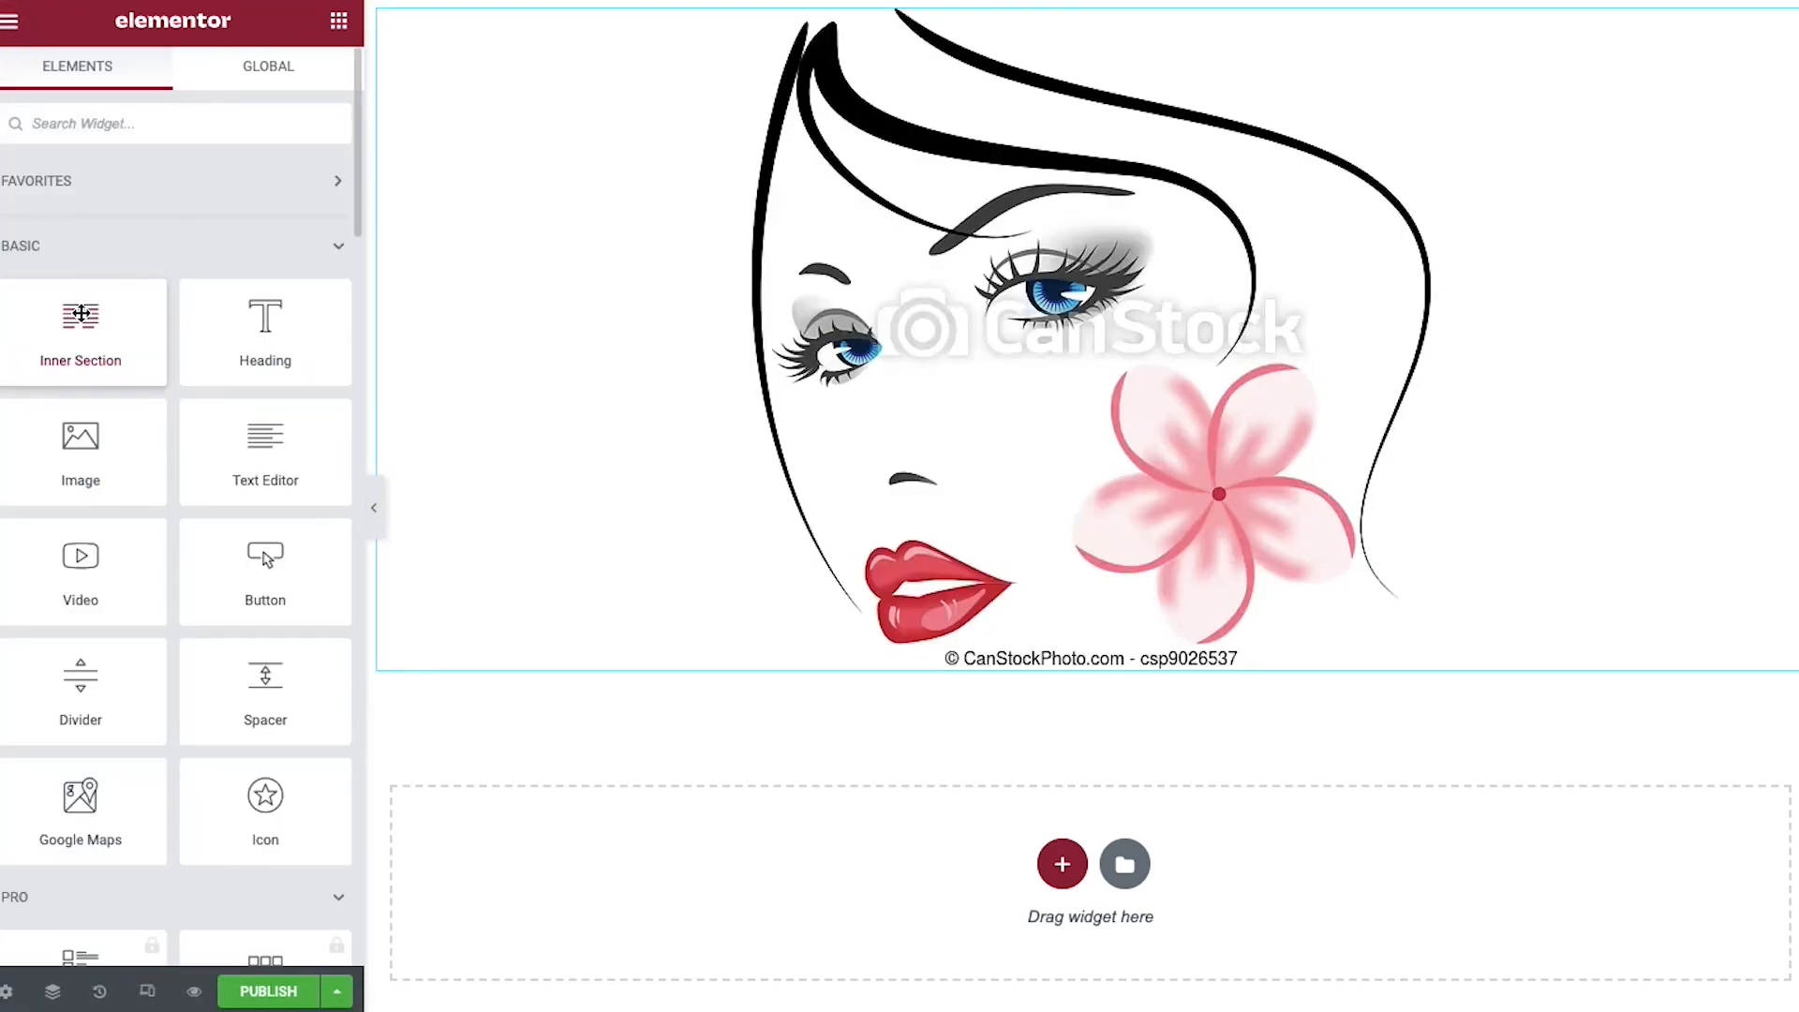
# Add a centred, Extra Large button labelled 'Everything Beauty' below the face image
pyautogui.moveTo(264, 562); pyautogui.dragTo(721, 720)
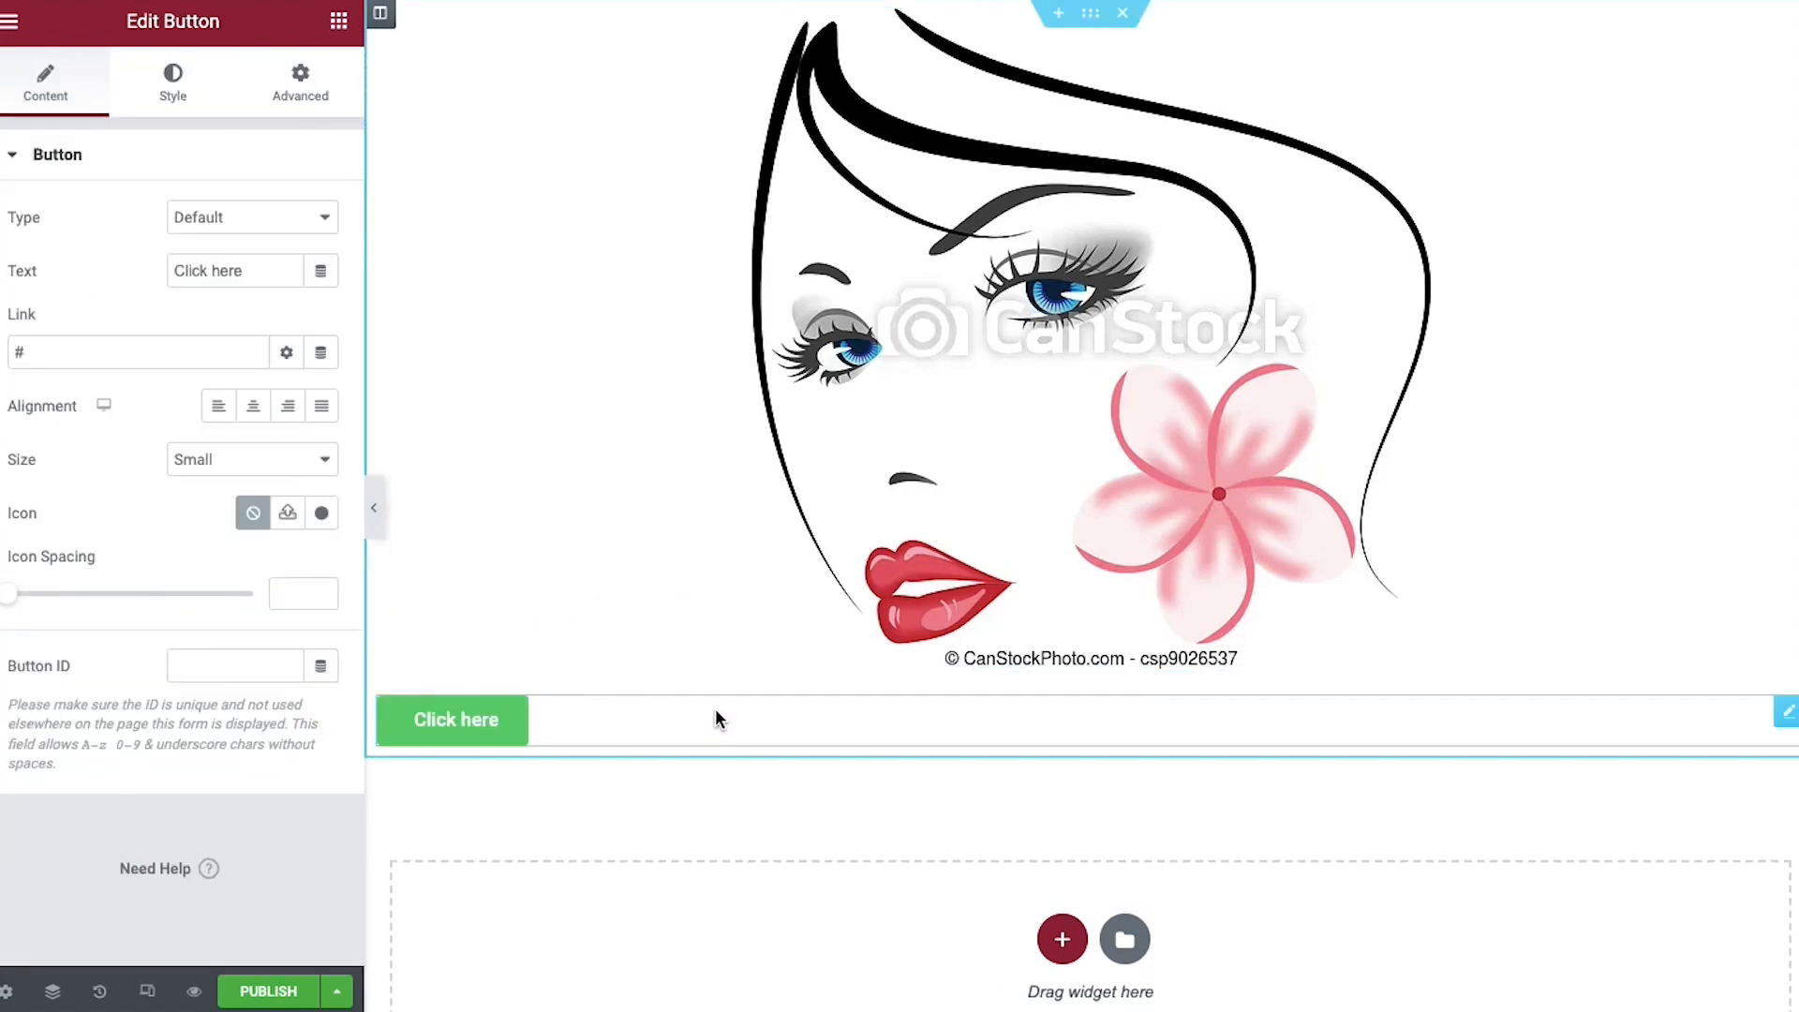
pyautogui.tripleClick(478, 721)
pyautogui.write('Everything Beauty')
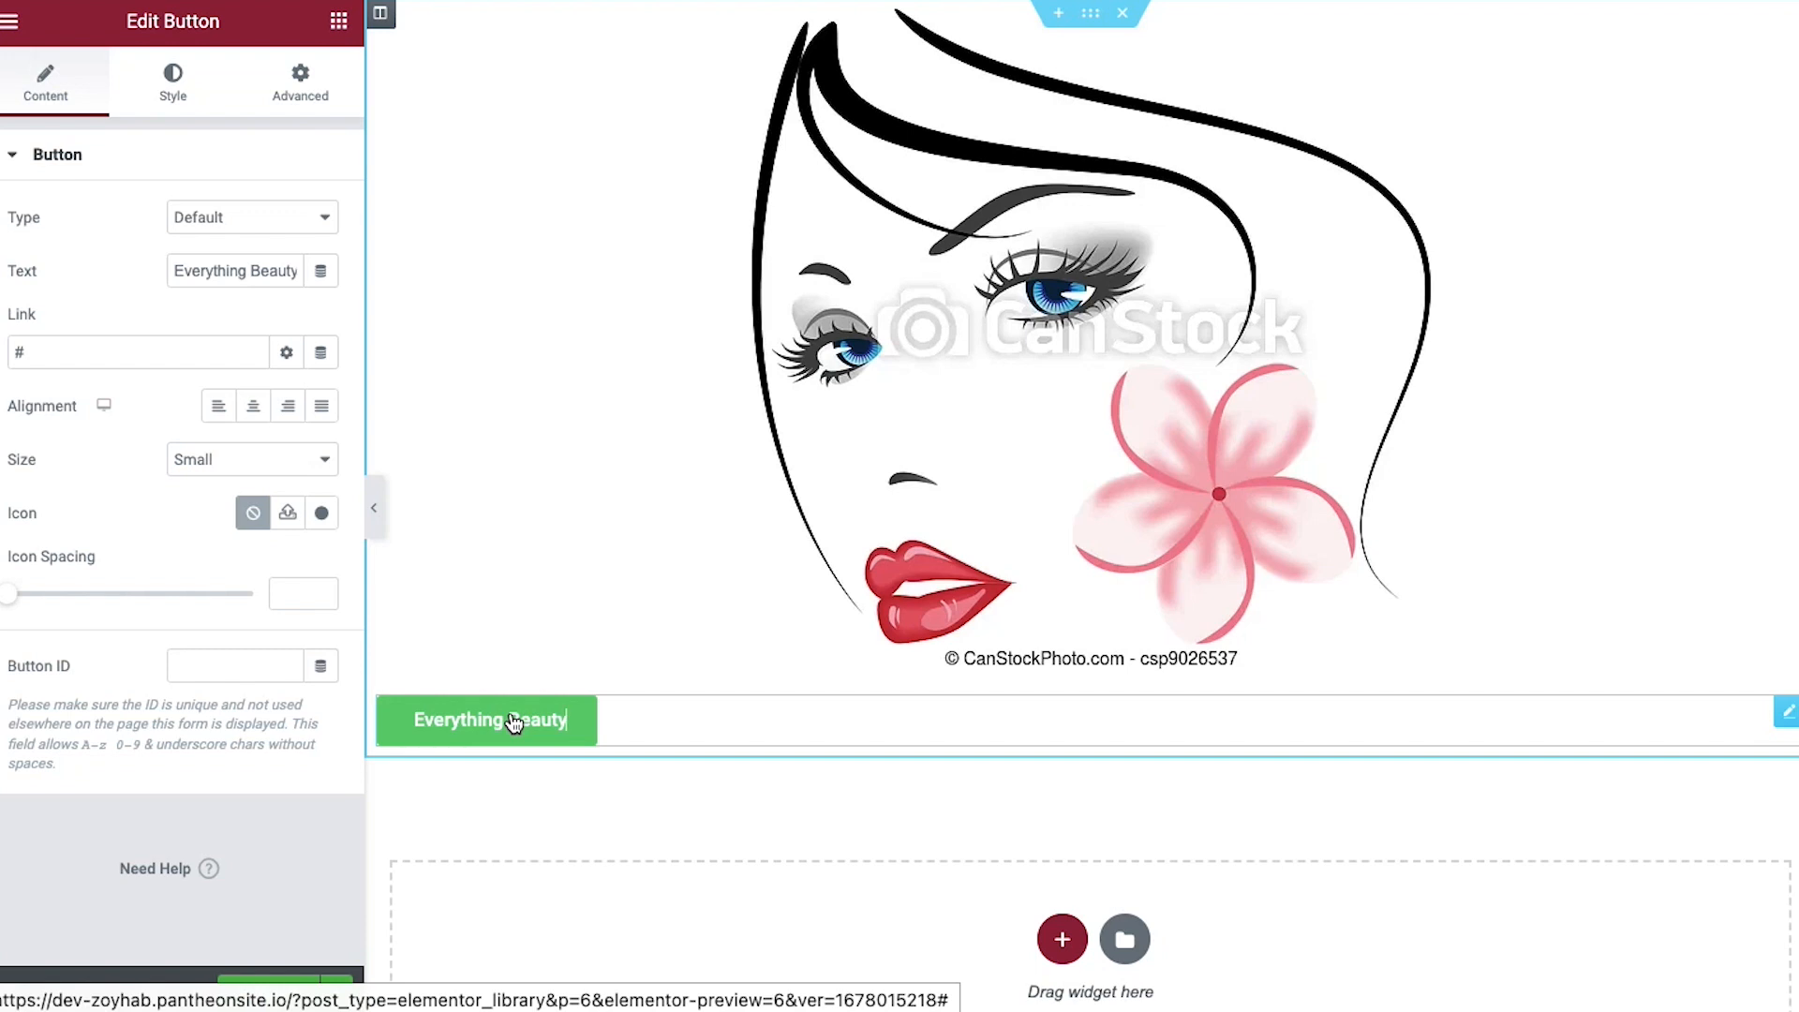
pyautogui.click(560, 840)
pyautogui.click(503, 715)
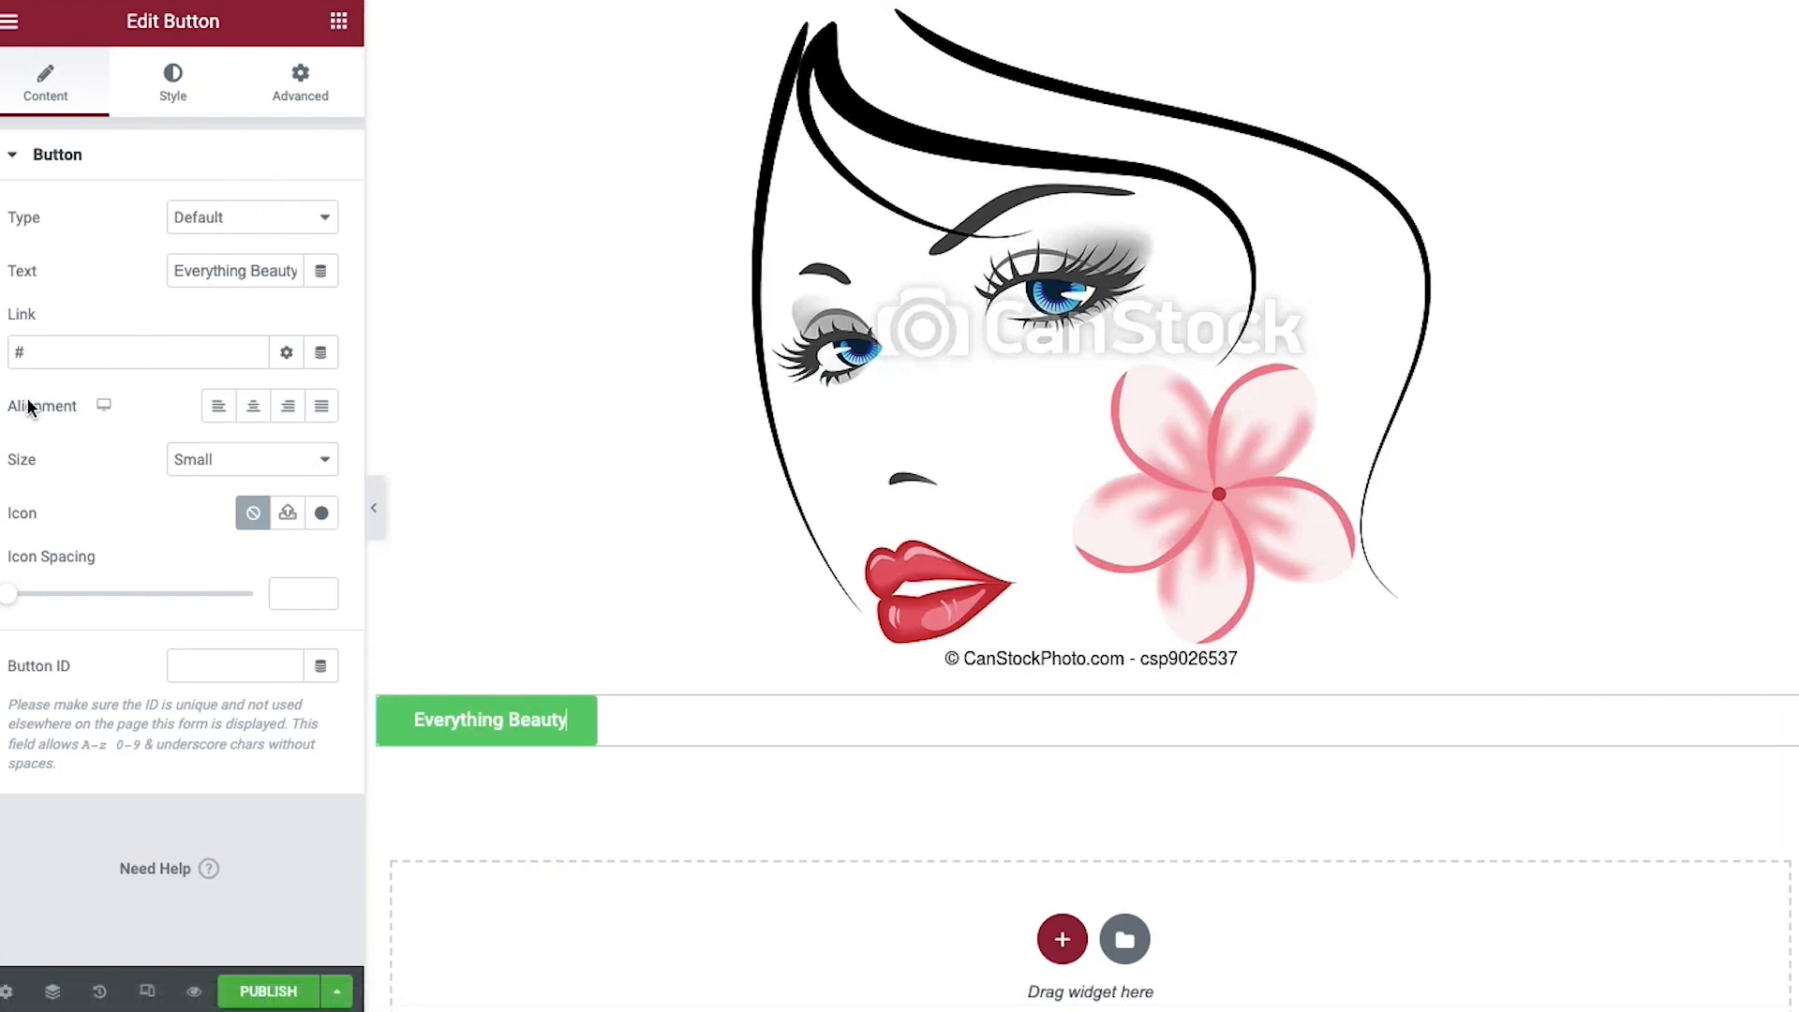
pyautogui.click(253, 405)
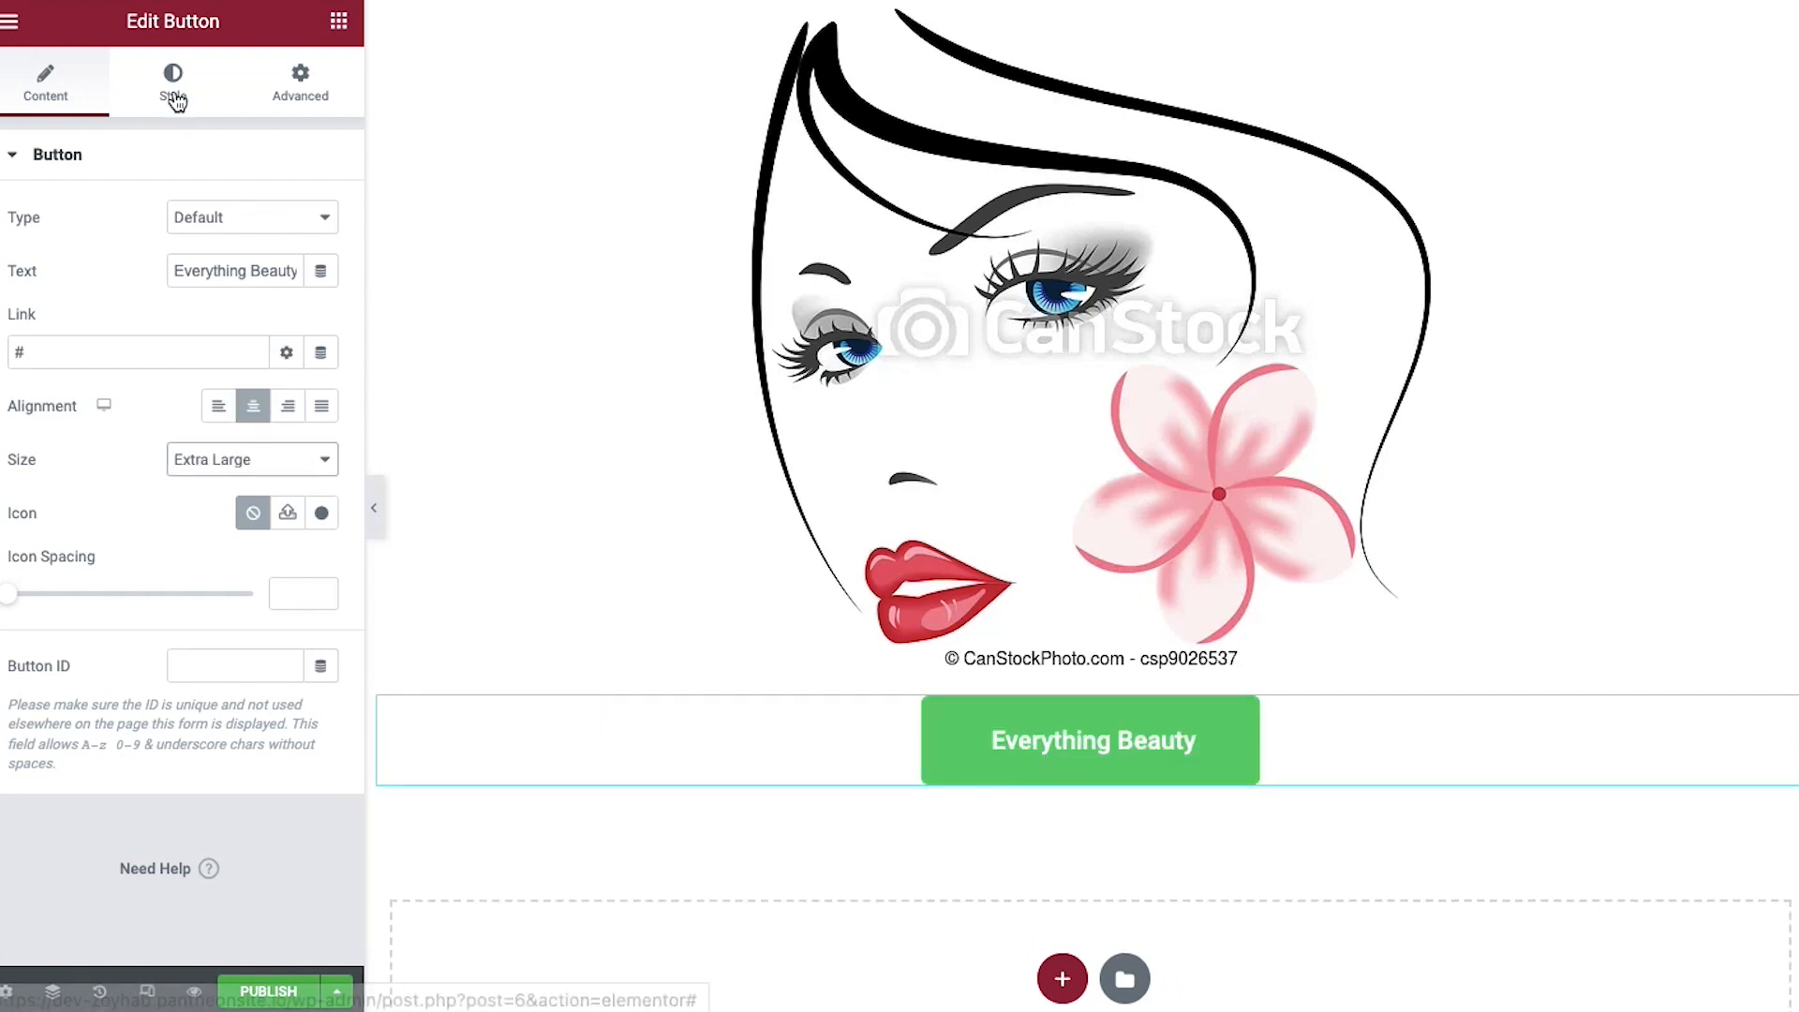
# Style the button with a purple background and black text
pyautogui.click(174, 99)
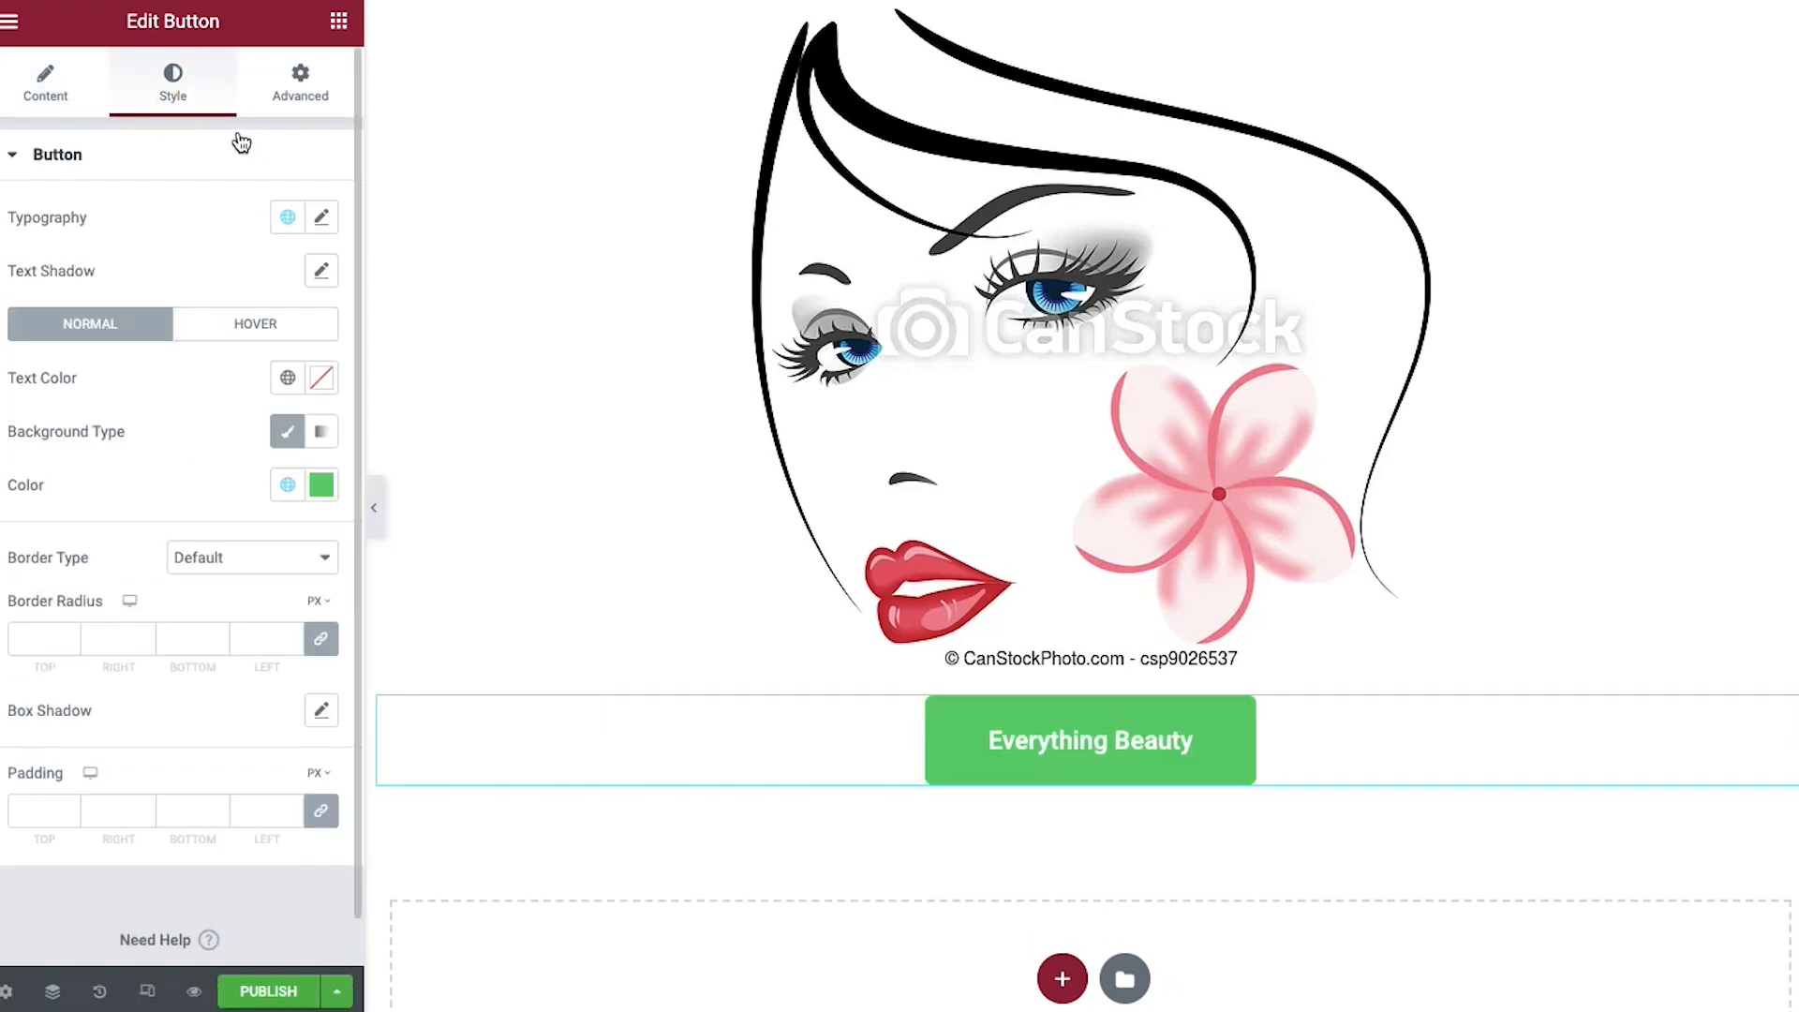
pyautogui.click(322, 485)
pyautogui.click(257, 813)
pyautogui.click(223, 428)
pyautogui.click(322, 377)
pyautogui.click(54, 673)
pyautogui.click(202, 362)
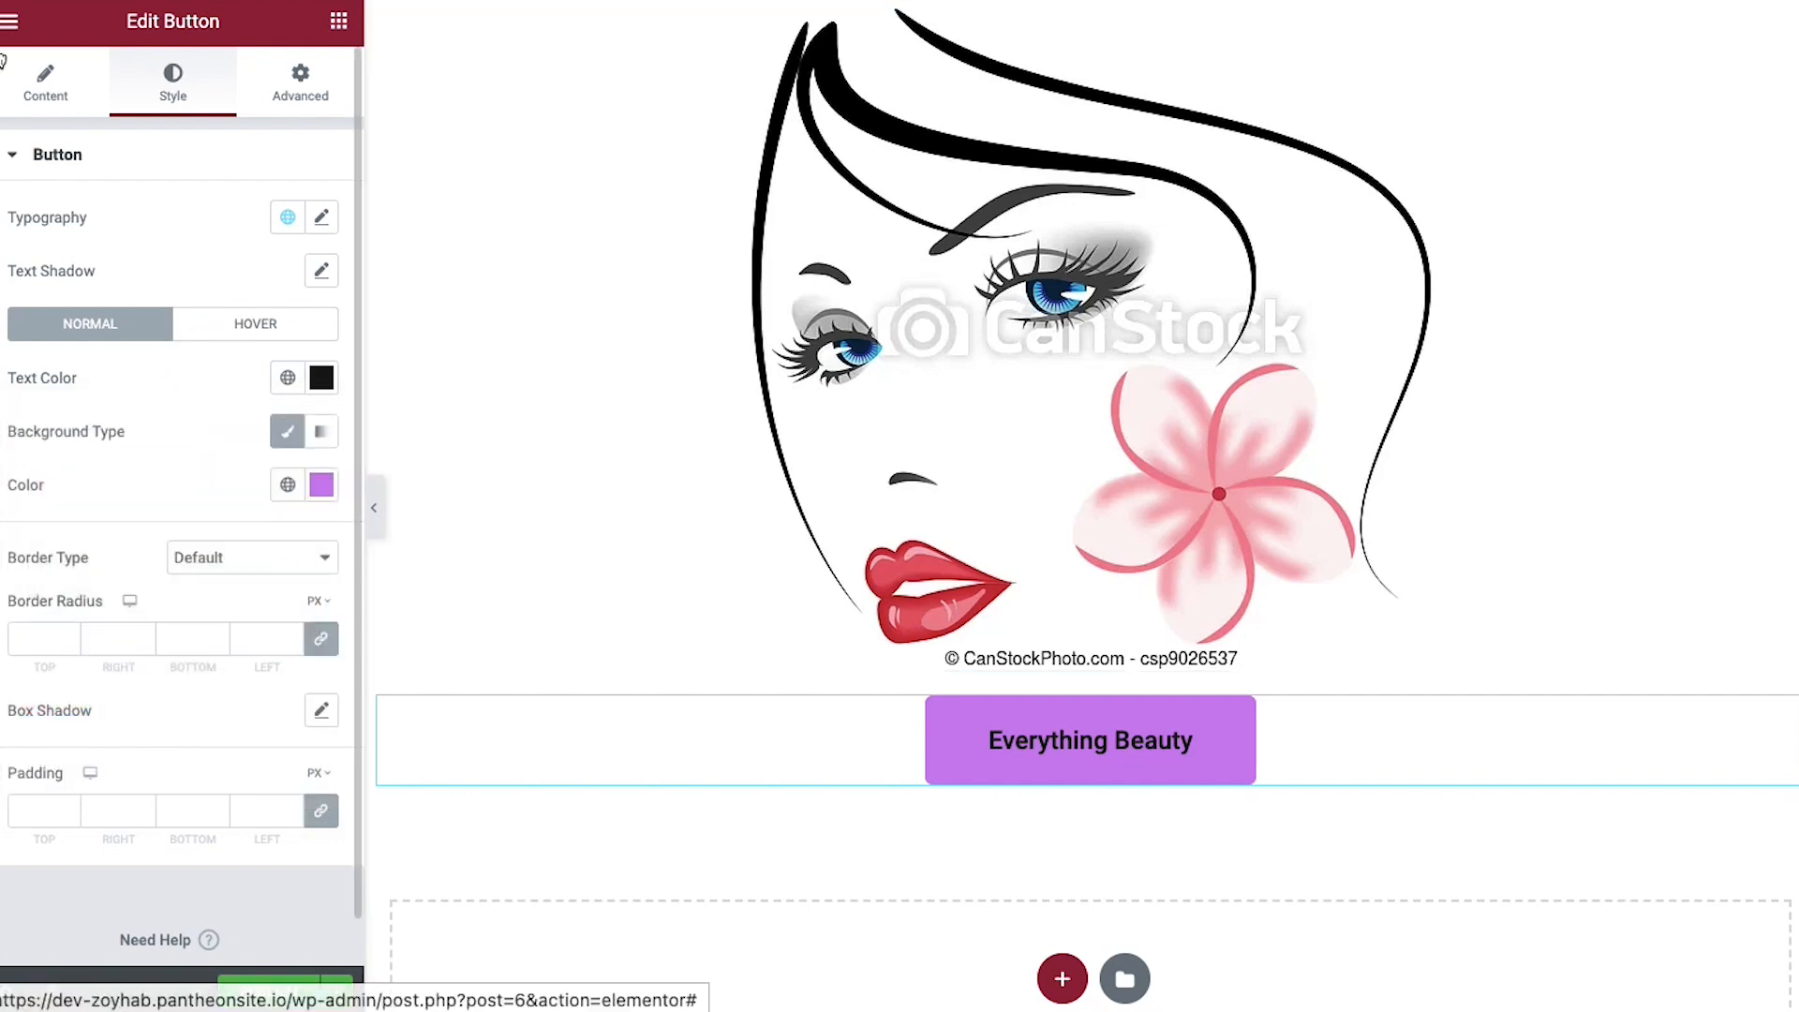
pyautogui.click(13, 26)
pyautogui.scroll(-11, 190, 427)
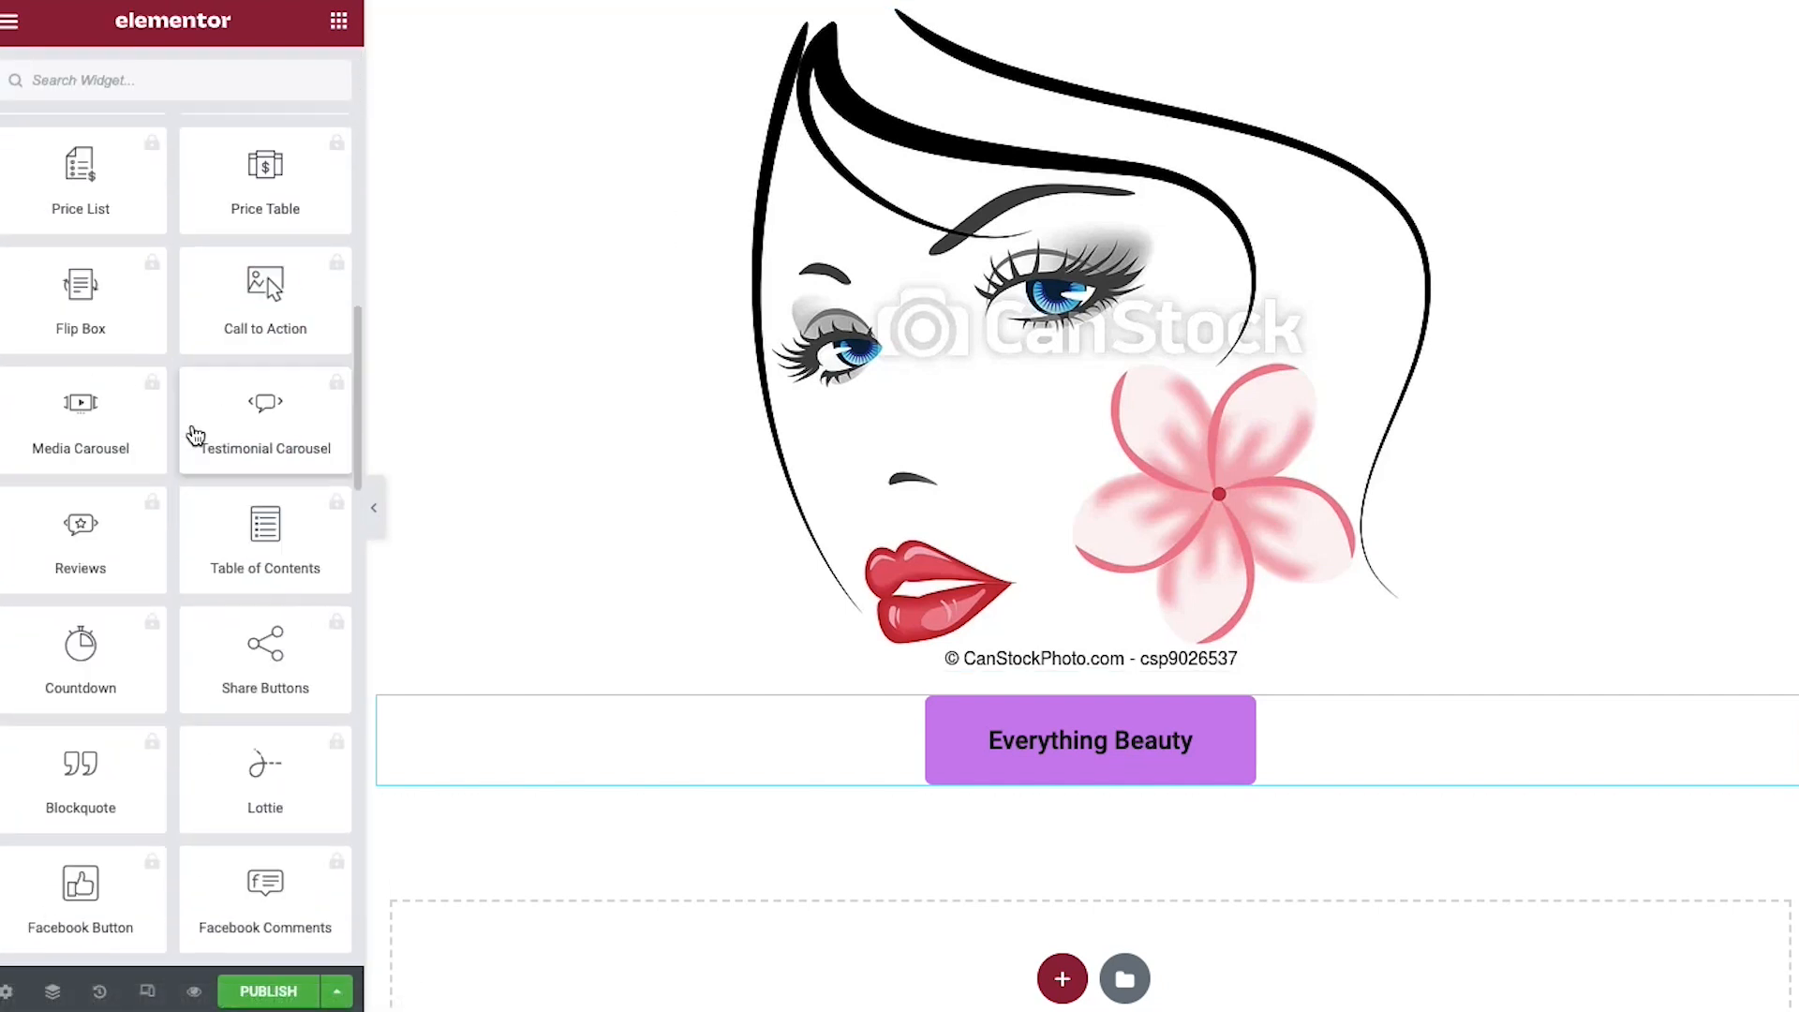
pyautogui.scroll(-15, 194, 433)
pyautogui.scroll(-3, 194, 427)
pyautogui.scroll(20, 194, 427)
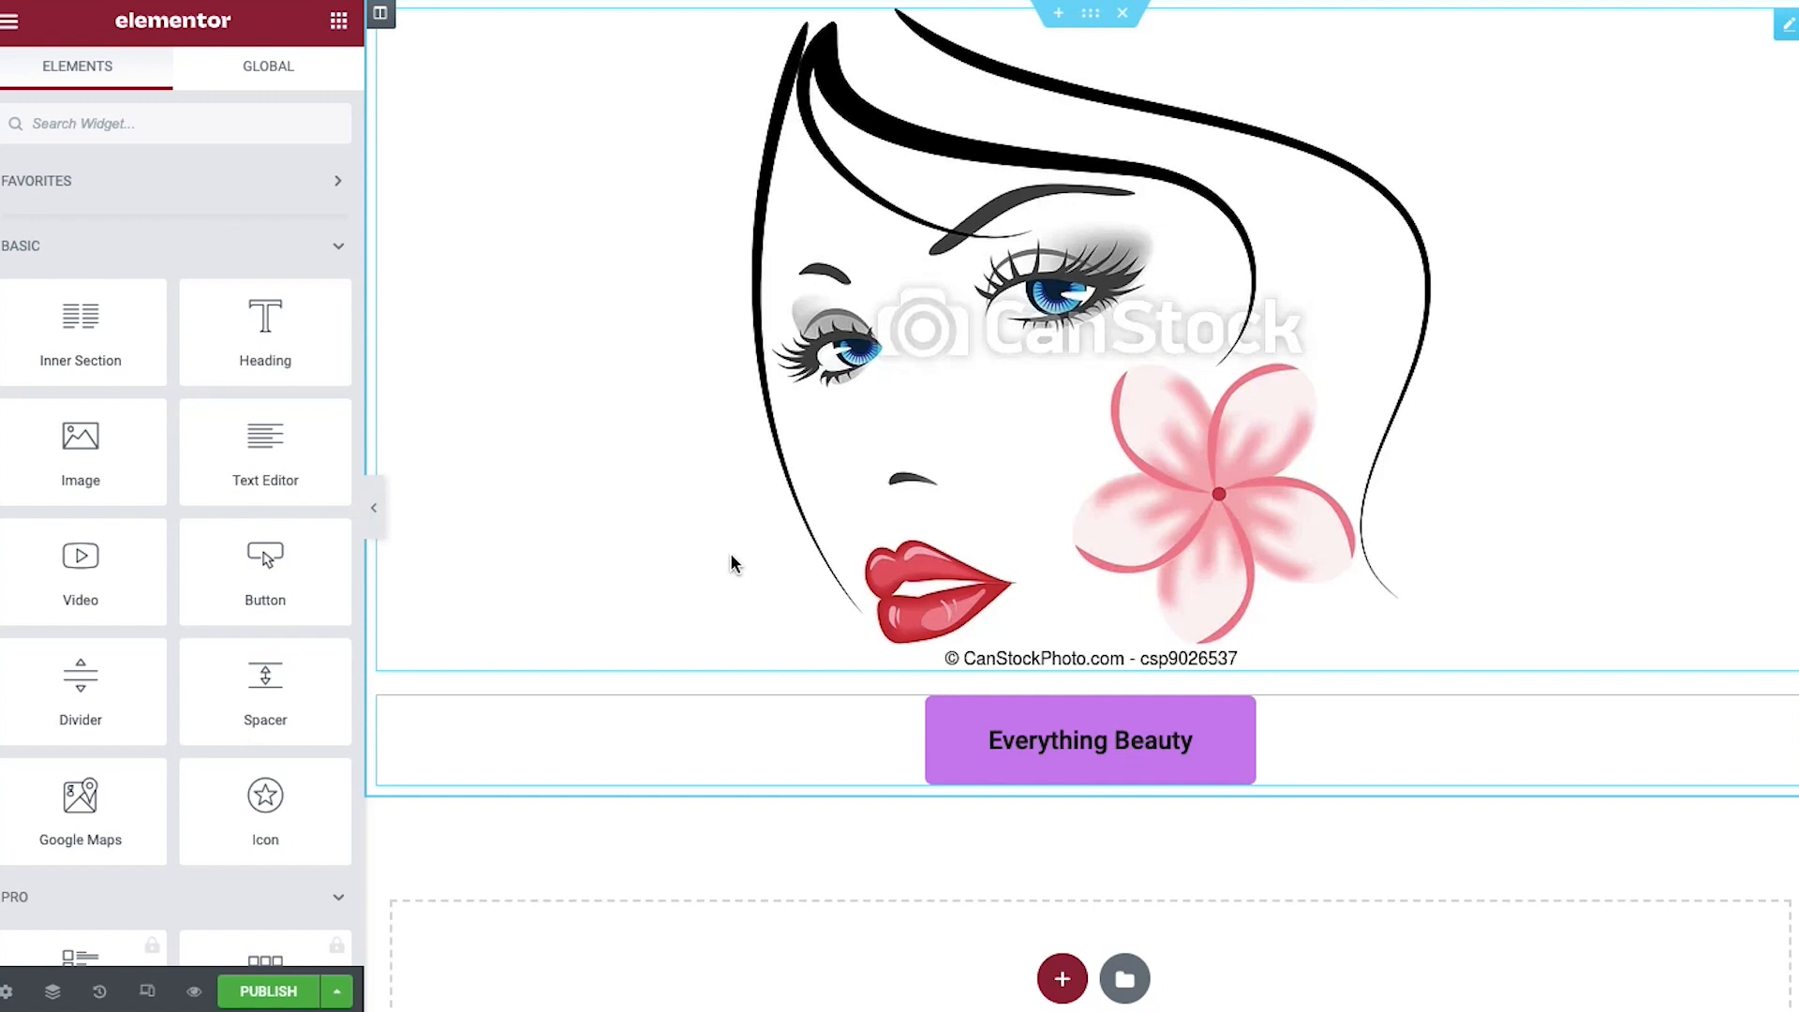
pyautogui.scroll(-2, 731, 563)
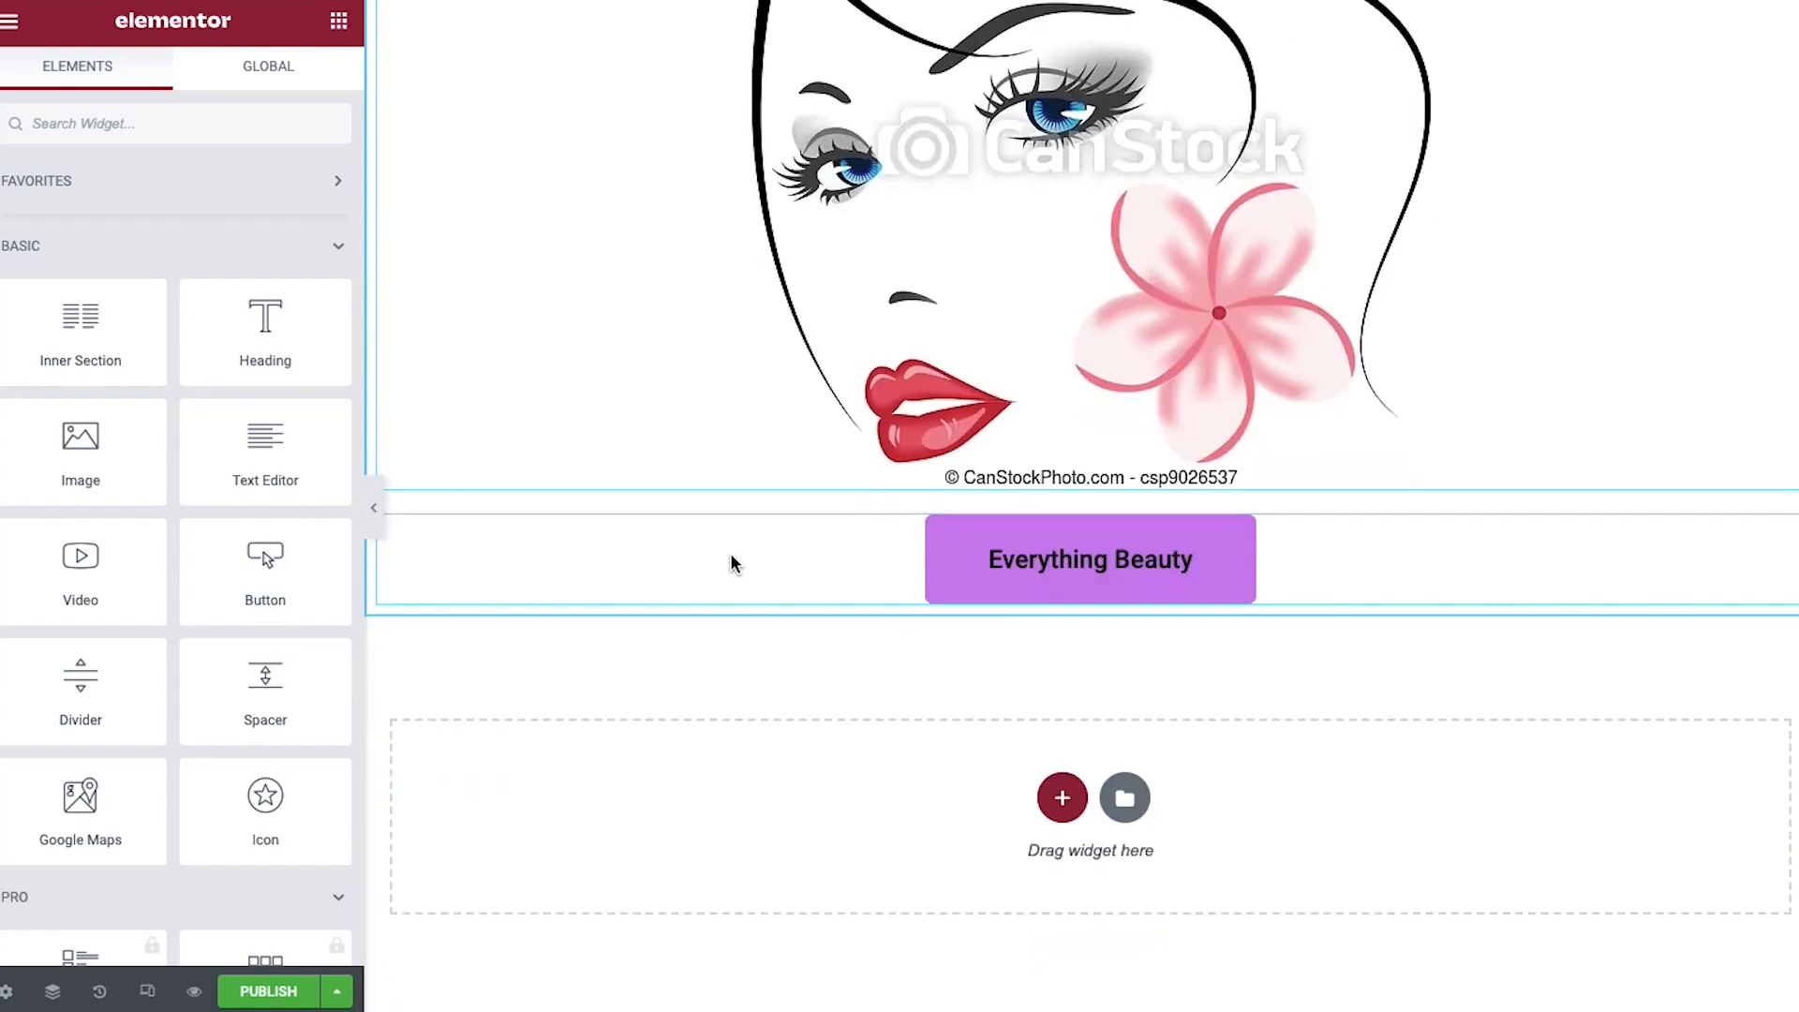
pyautogui.scroll(2, 669, 556)
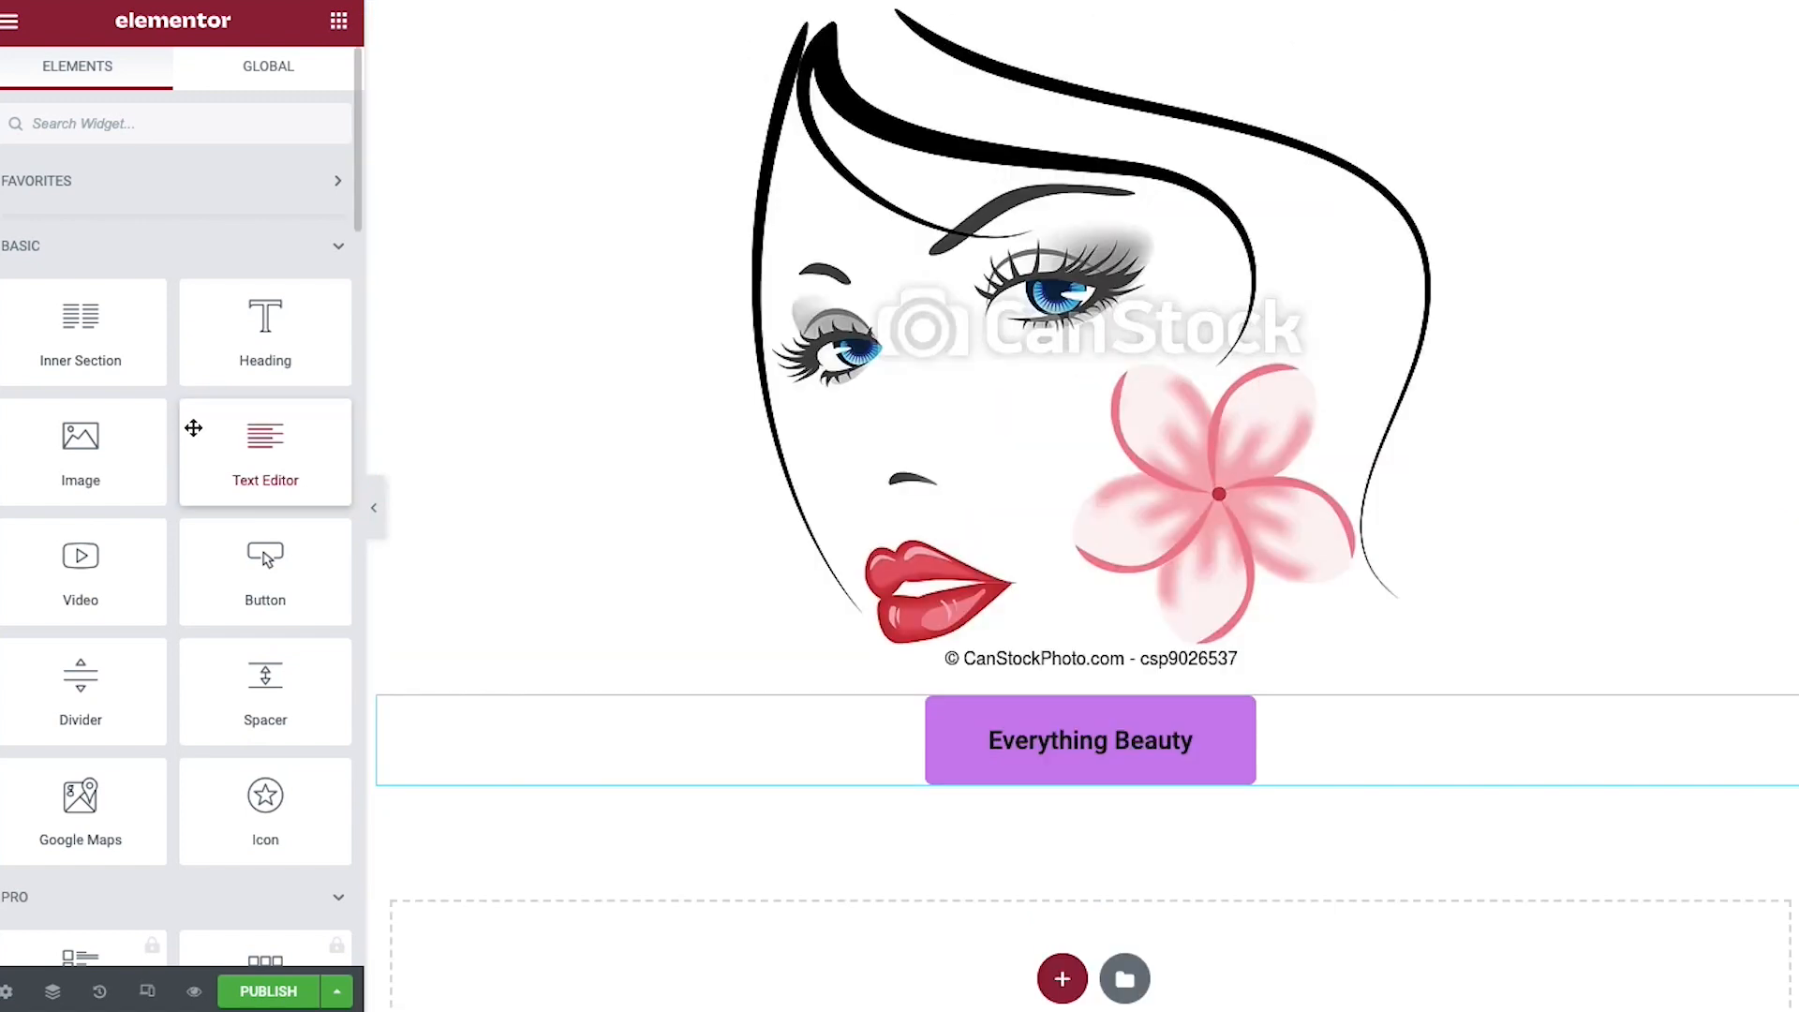